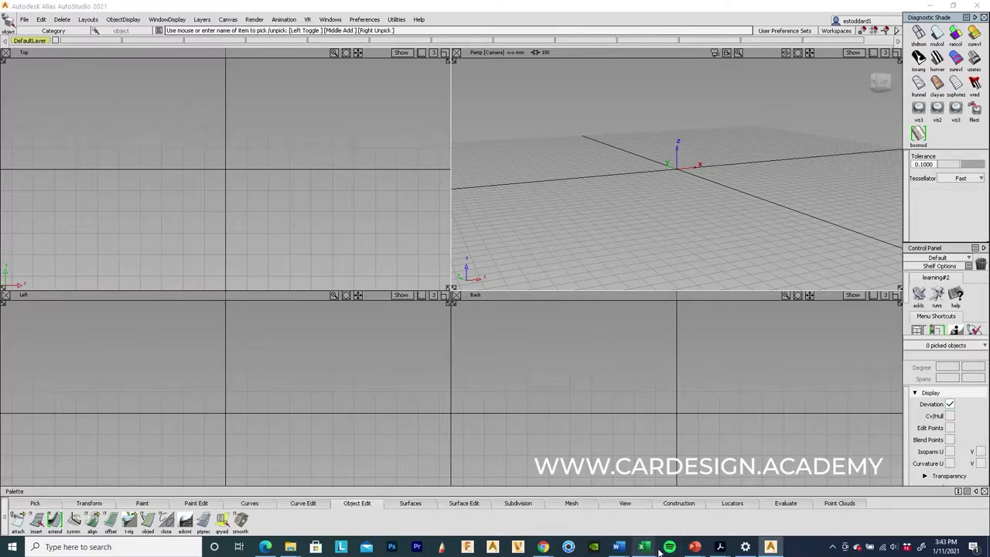
Switch to the VehicleDimensions_V1 workbook in Excel and review the demo vehicles' wheelbase, tire, rim and overall dimensions.
{"action": "mouse_move", "coordinate": [695, 547]}
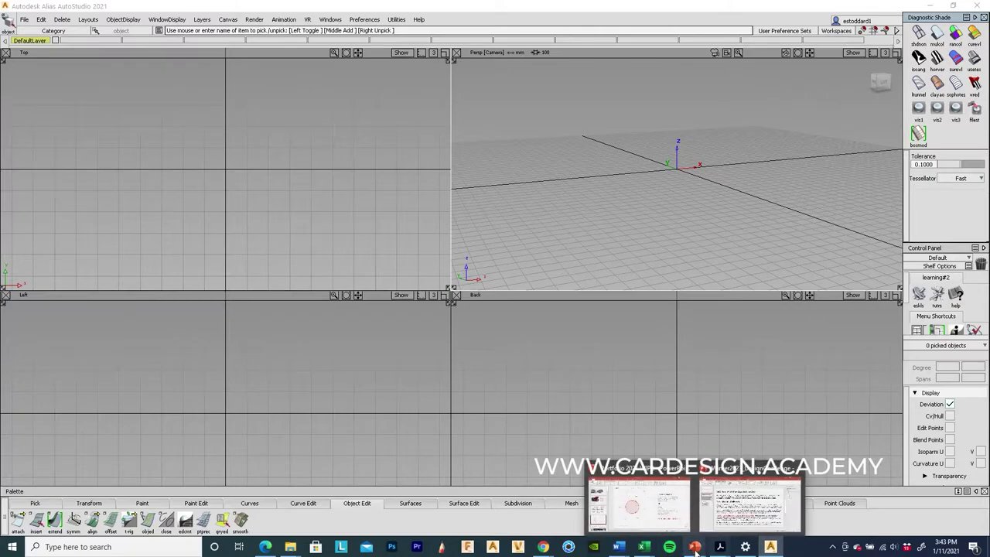
{"action": "left_click", "coordinate": [740, 505]}
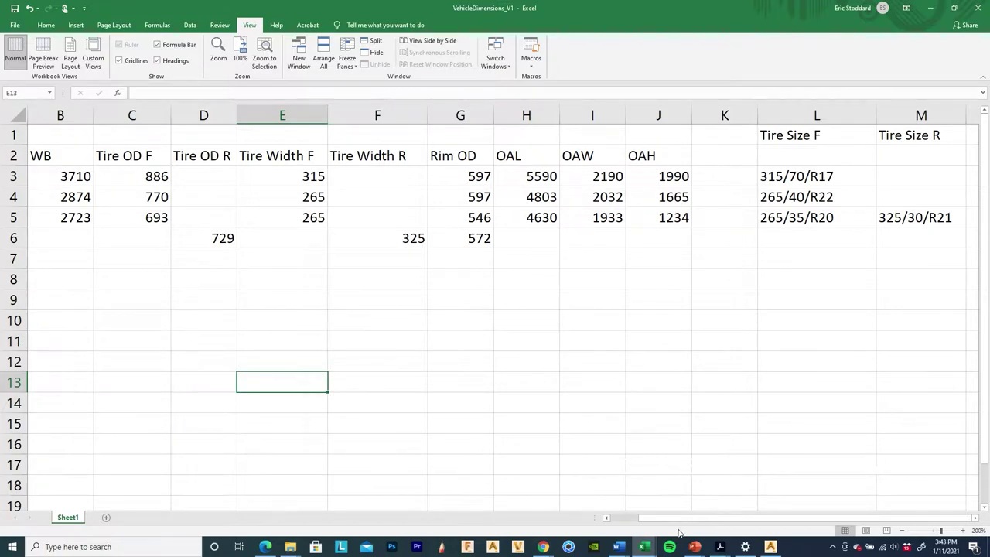
{"action": "left_click_drag", "start_coordinate": [677, 524], "coordinate": [601, 518]}
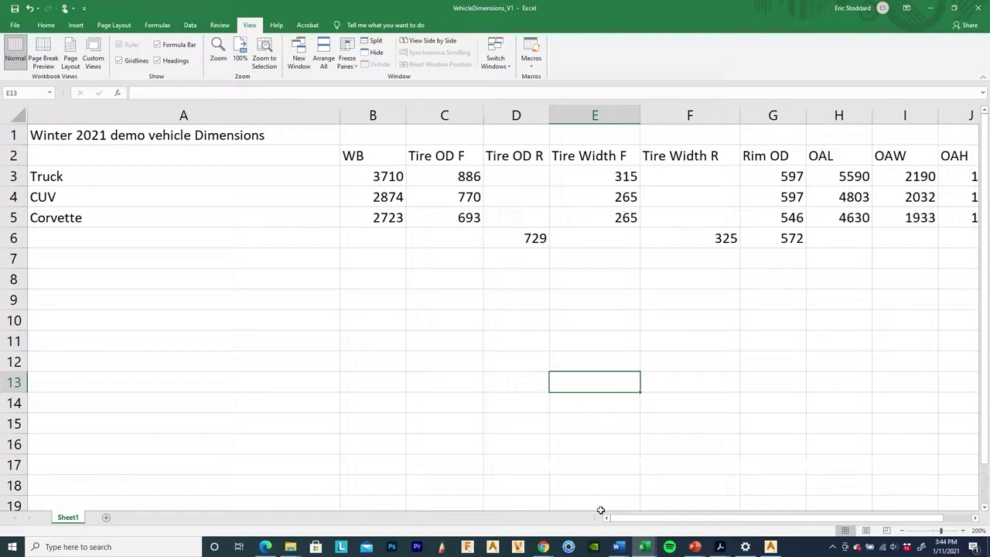
{"action": "left_click_drag", "start_coordinate": [668, 525], "coordinate": [698, 527]}
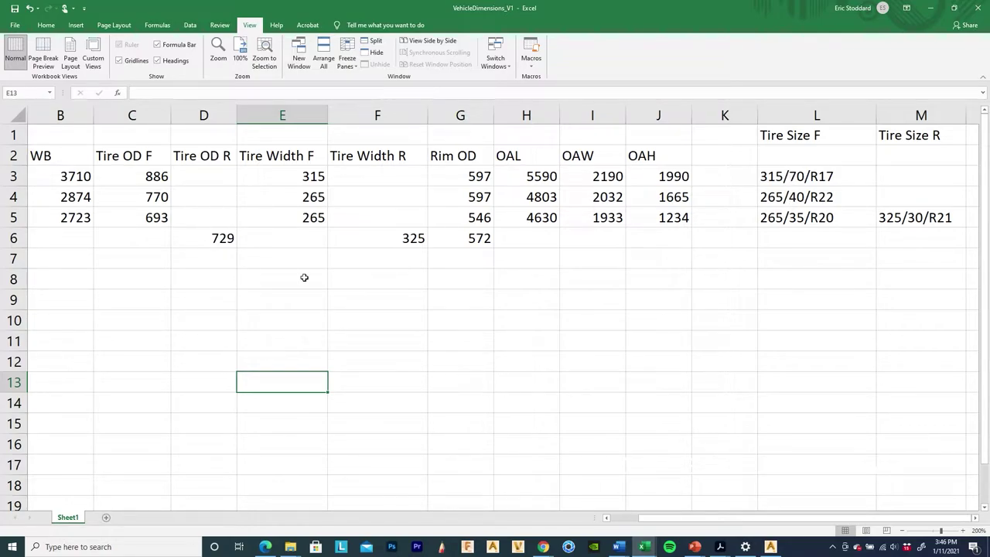
{"action": "left_click_drag", "start_coordinate": [653, 523], "coordinate": [713, 522]}
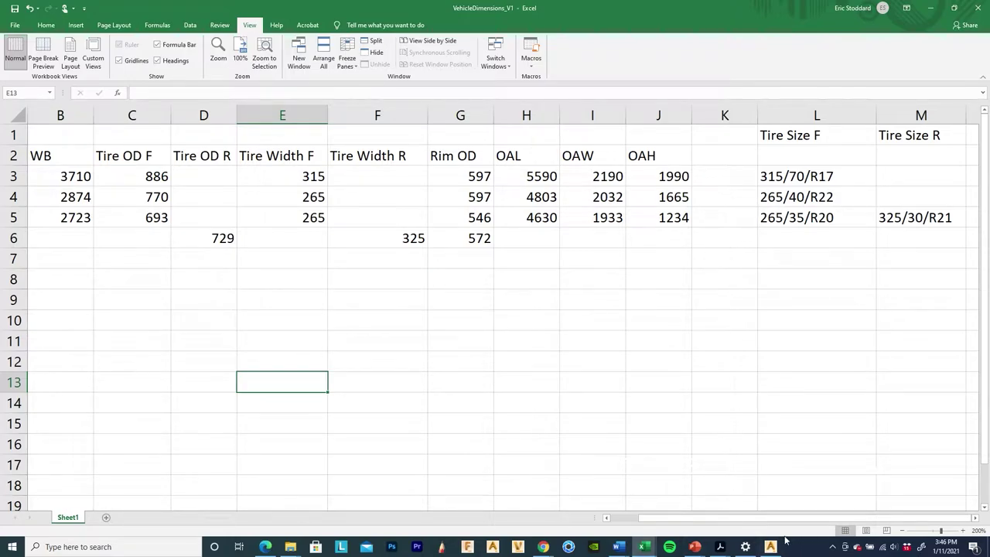
Switch to Chrome and bring up the tire diameter and section width calculator page.
{"action": "mouse_move", "coordinate": [545, 550]}
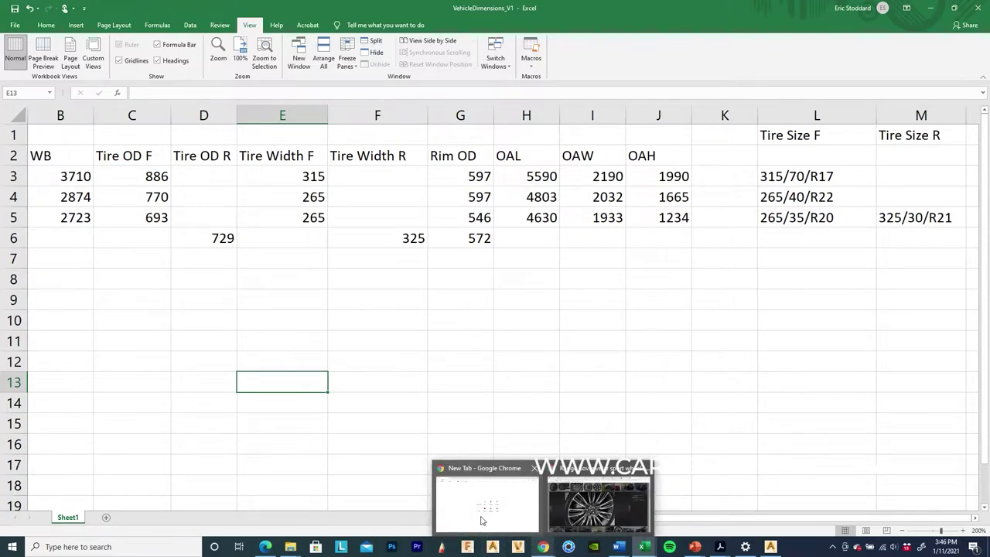
{"action": "mouse_move", "coordinate": [480, 517]}
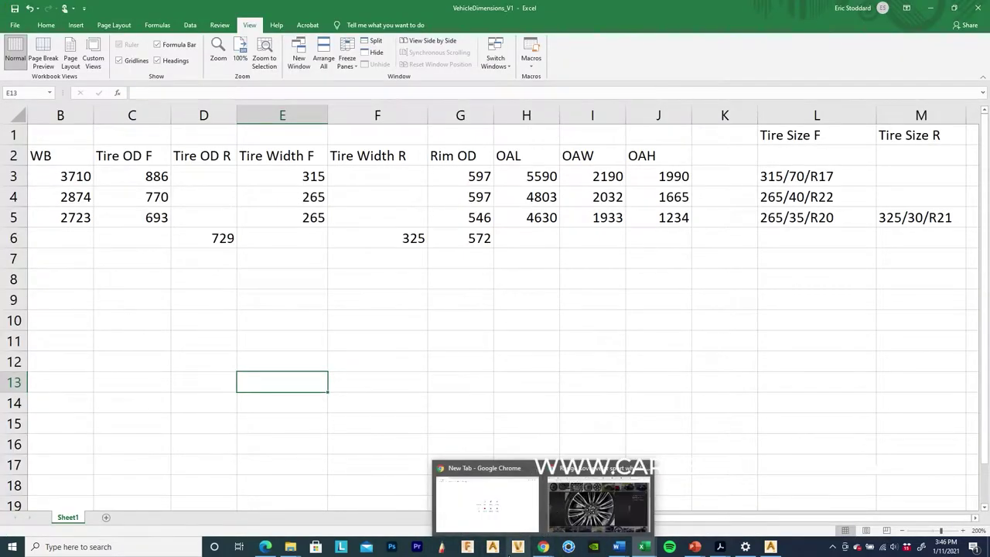
{"action": "left_click", "coordinate": [603, 506]}
{"action": "left_click", "coordinate": [740, 18]}
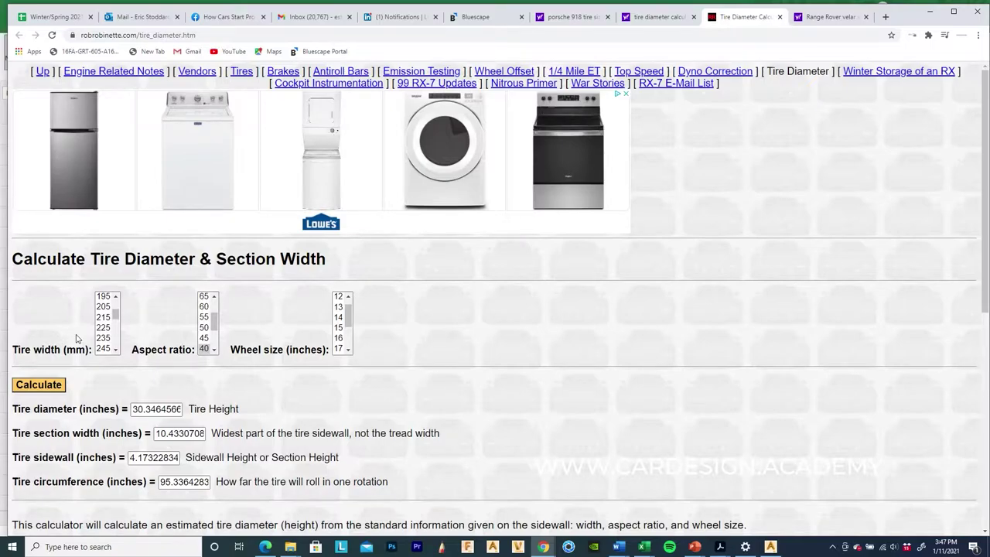
{"action": "scroll", "coordinate": [82, 334], "scroll_direction": "down", "scroll_amount": 1}
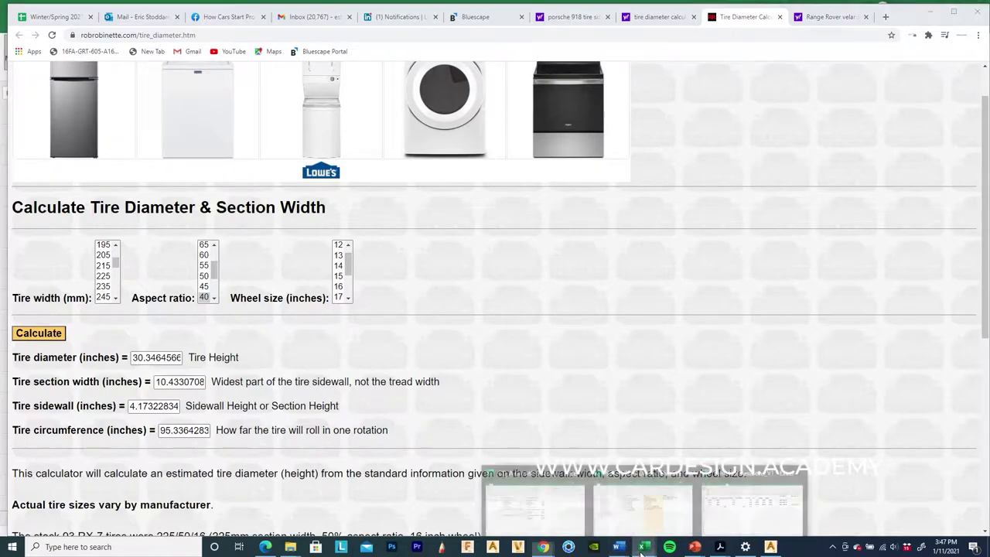
Check the truck's front tire size in the Excel workbook and return to the tire calculator in Chrome.
{"action": "mouse_move", "coordinate": [642, 547]}
{"action": "left_click", "coordinate": [748, 506]}
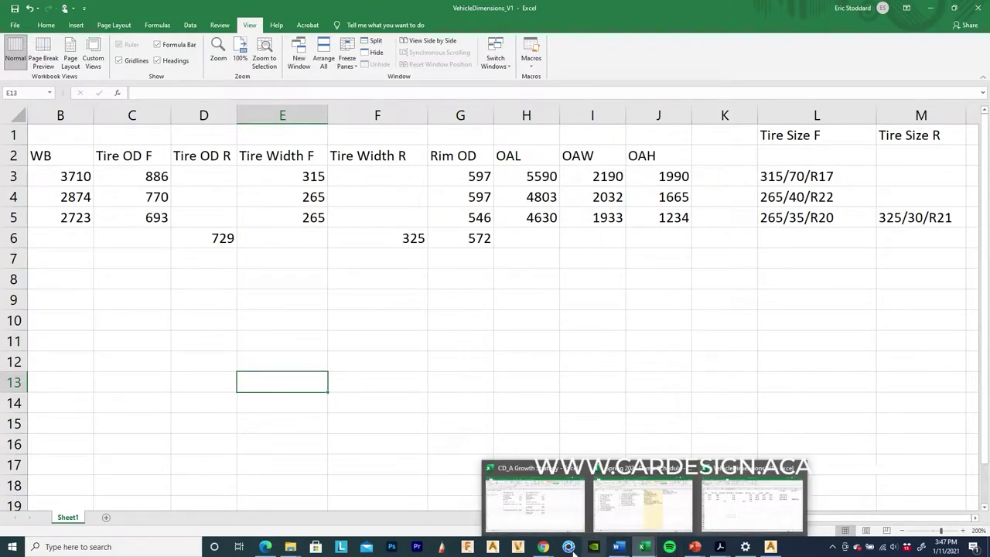
{"action": "mouse_move", "coordinate": [543, 547]}
{"action": "left_click", "coordinate": [589, 508]}
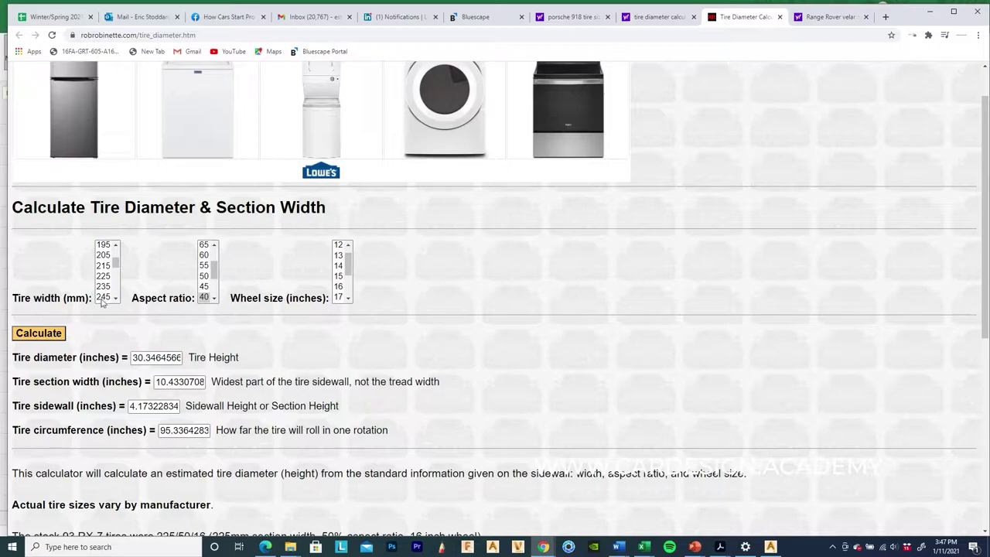
Calculate the tire dimensions for a 315 mm tire width, an aspect ratio of 70 and a 17-inch wheel.
{"action": "scroll", "coordinate": [104, 278], "scroll_direction": "down", "scroll_amount": 3}
{"action": "scroll", "coordinate": [104, 282], "scroll_direction": "down", "scroll_amount": 3}
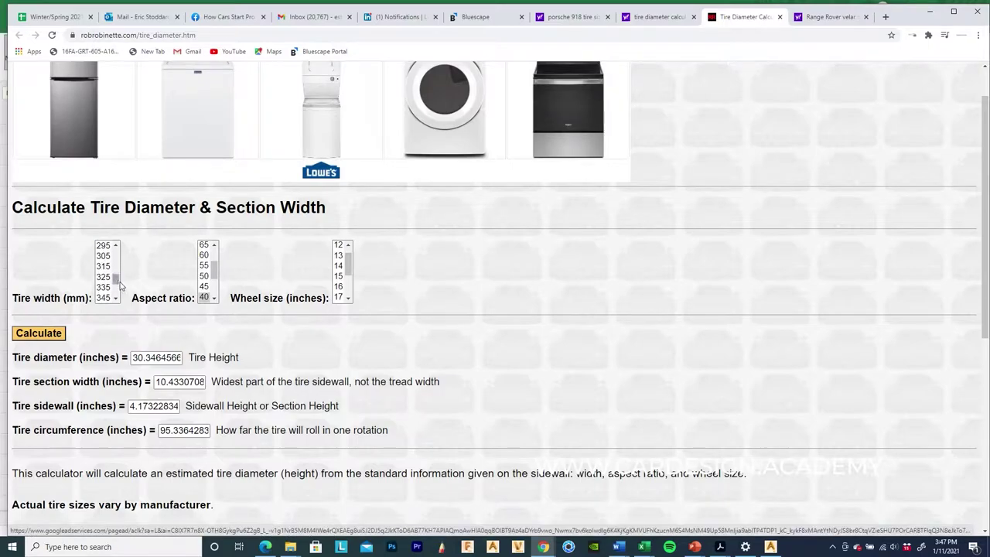
{"action": "left_click", "coordinate": [103, 266]}
{"action": "scroll", "coordinate": [200, 284], "scroll_direction": "down", "scroll_amount": 3}
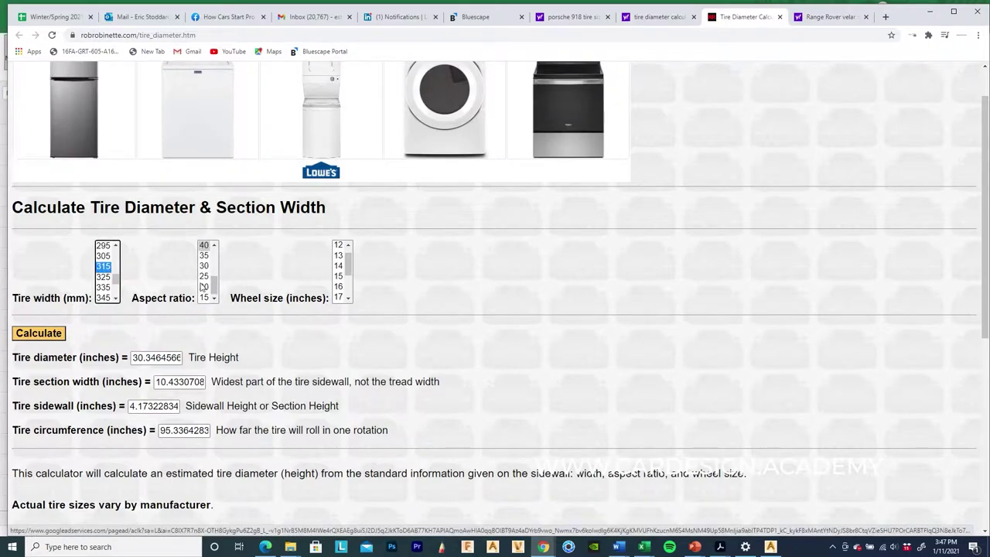
{"action": "scroll", "coordinate": [205, 287], "scroll_direction": "up", "scroll_amount": 5}
{"action": "left_click", "coordinate": [204, 276]}
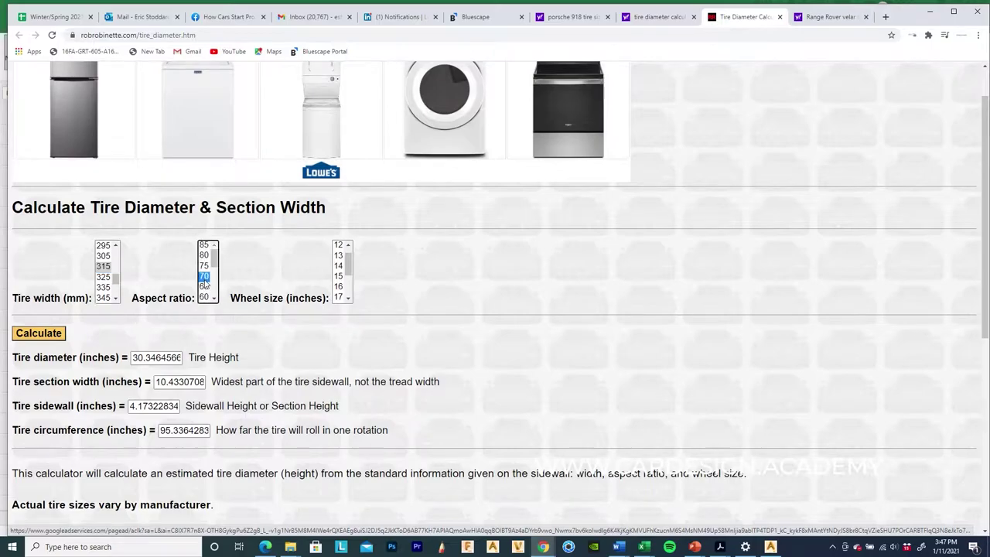
{"action": "left_click", "coordinate": [338, 297]}
{"action": "left_click", "coordinate": [43, 339]}
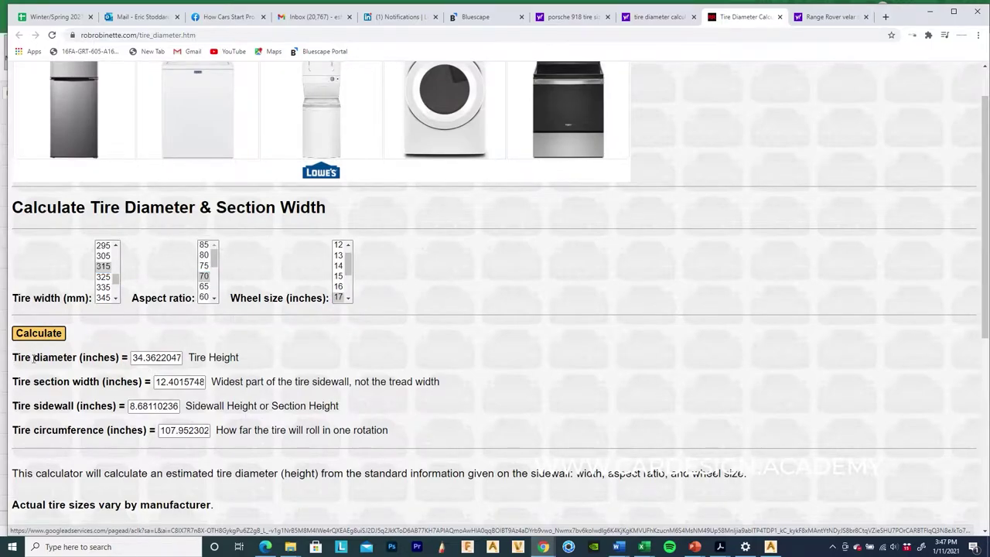
{"action": "left_click", "coordinate": [129, 357]}
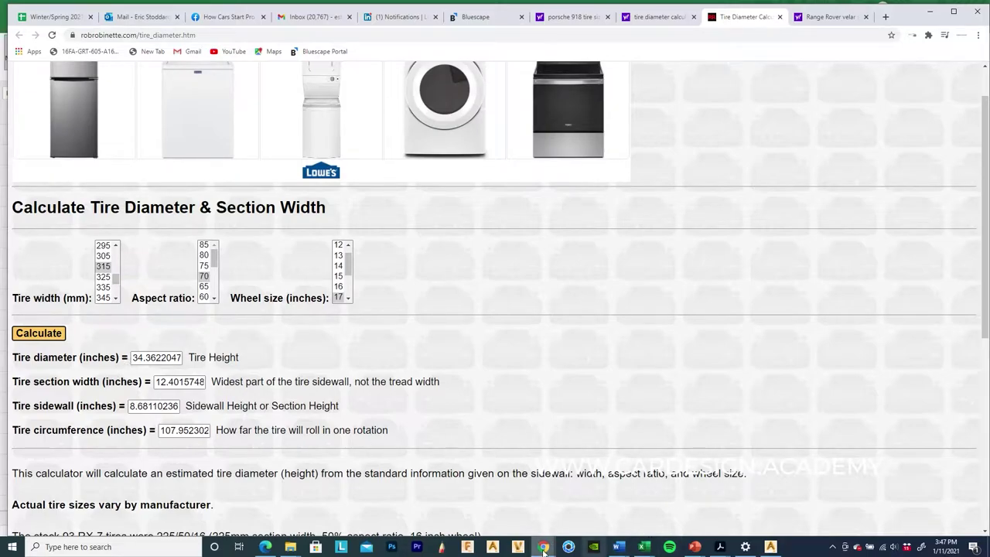
Switch to the VehicleDimensions_V1 workbook in Excel and enter the note "1 inch = 25.4 mm" in cell L9.
{"action": "mouse_move", "coordinate": [643, 547]}
{"action": "left_click", "coordinate": [731, 503]}
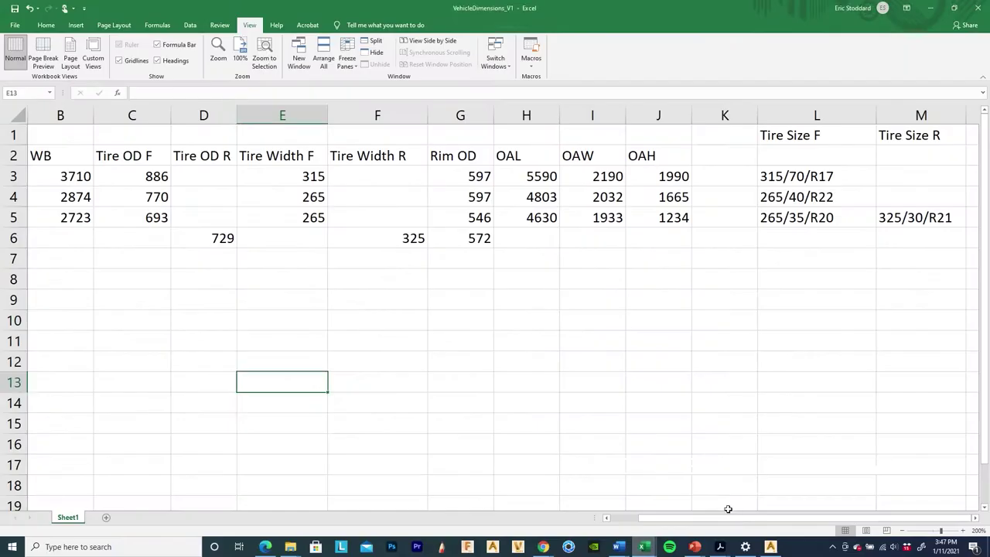
{"action": "left_click", "coordinate": [780, 301]}
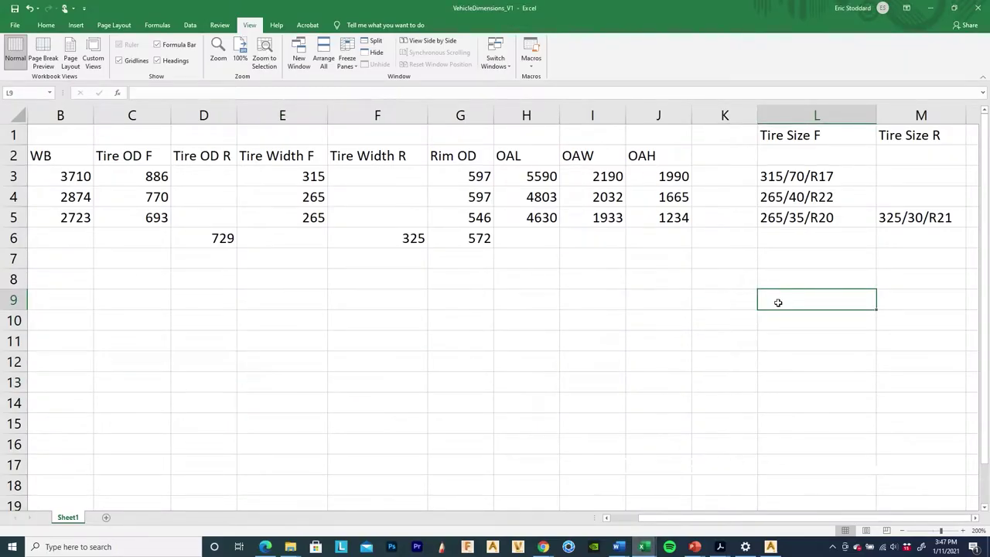
{"action": "type", "text": "1 inch "}
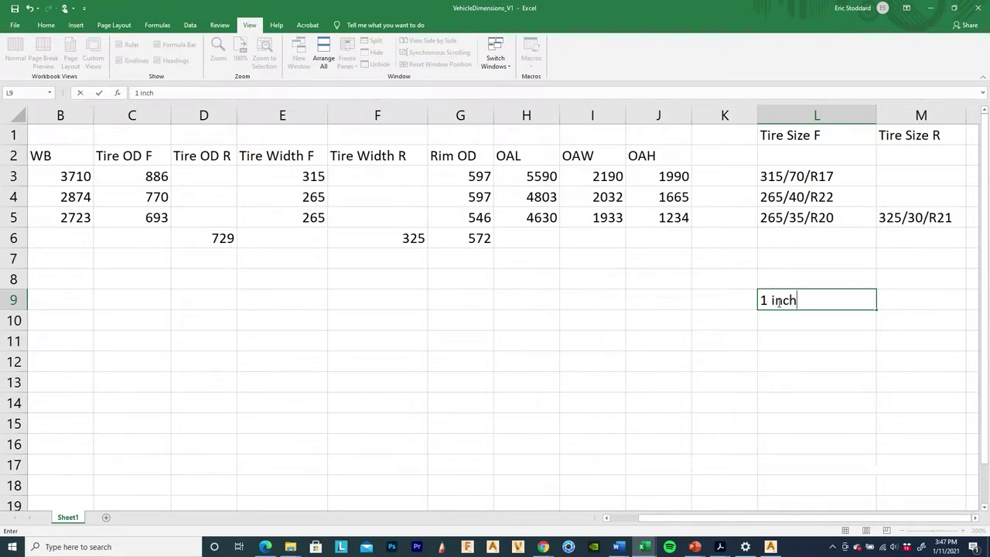
{"action": "type", "text": "= 22"}
{"action": "key", "text": "BackSpace"}
{"action": "type", "text": "5.4 mm"}
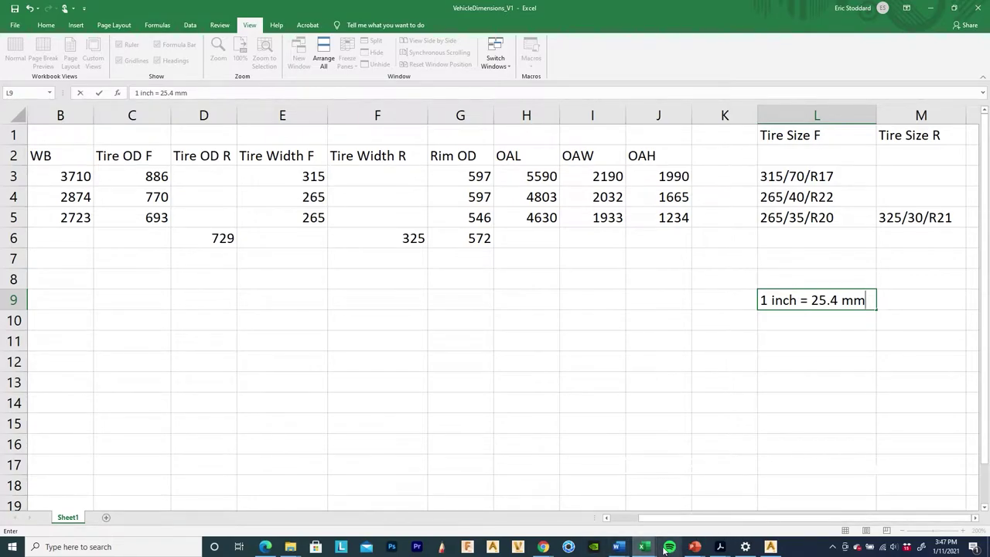
Consult the calculated tire diameter in Chrome again and return to the VehicleDimensions_V1 workbook in Excel.
{"action": "mouse_move", "coordinate": [543, 547]}
{"action": "left_click", "coordinate": [593, 503]}
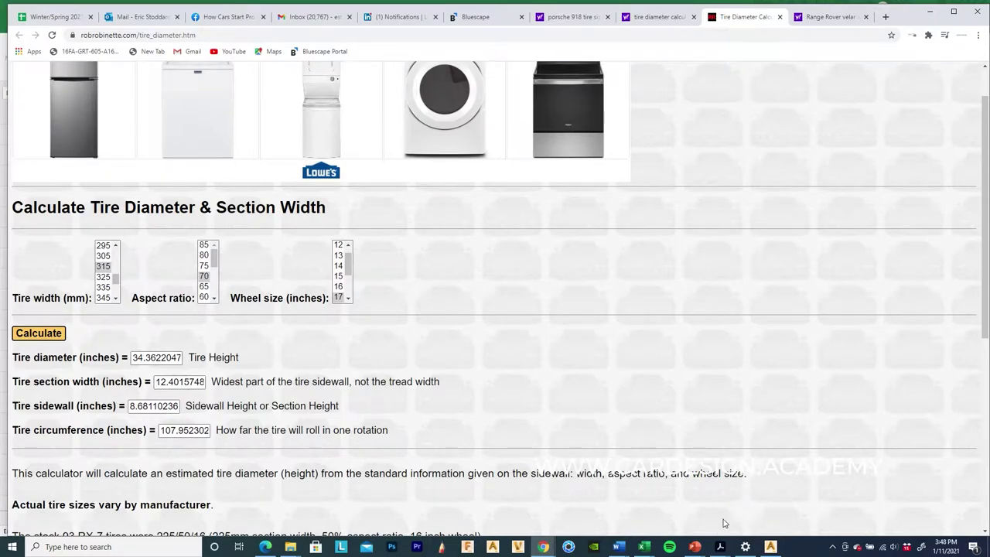
{"action": "mouse_move", "coordinate": [656, 550]}
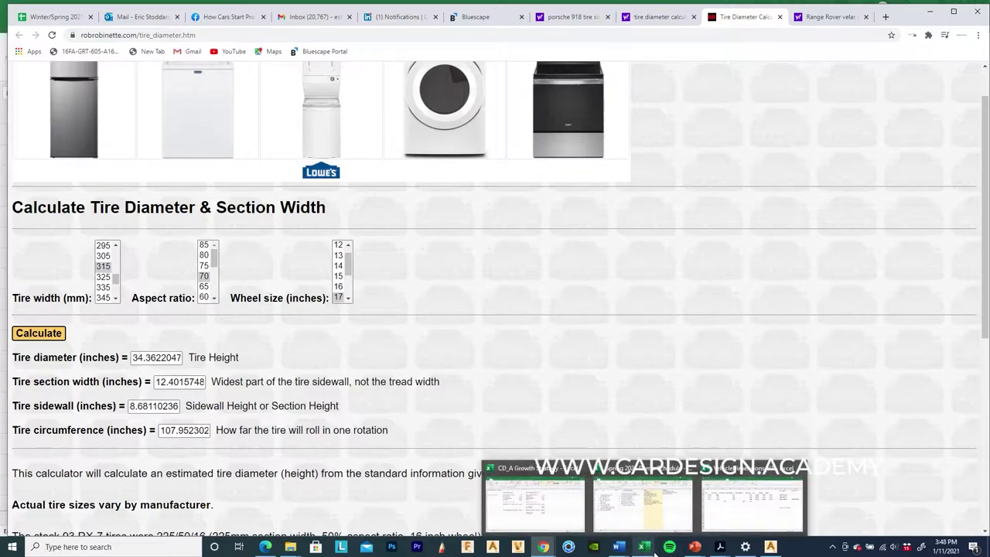
{"action": "mouse_move", "coordinate": [736, 525]}
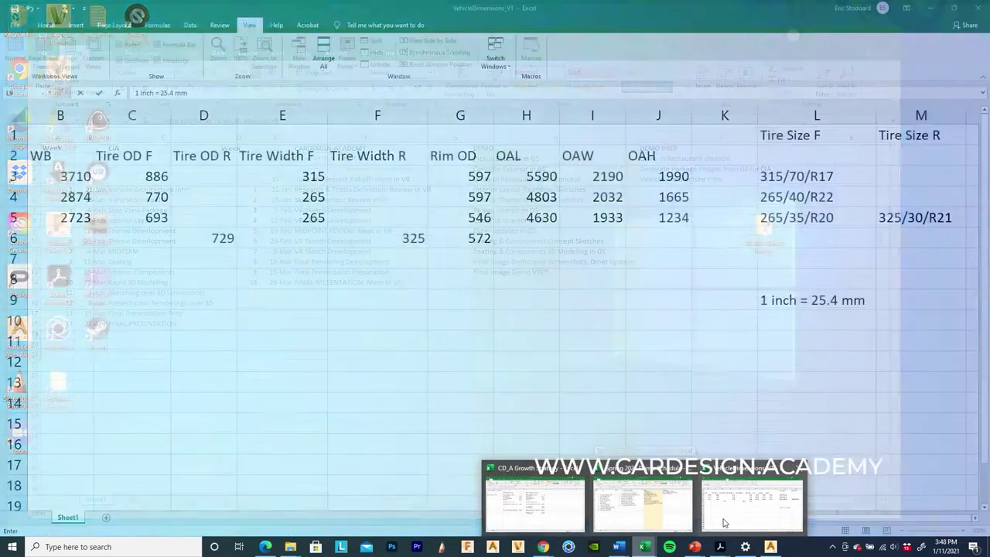
{"action": "left_click", "coordinate": [724, 523]}
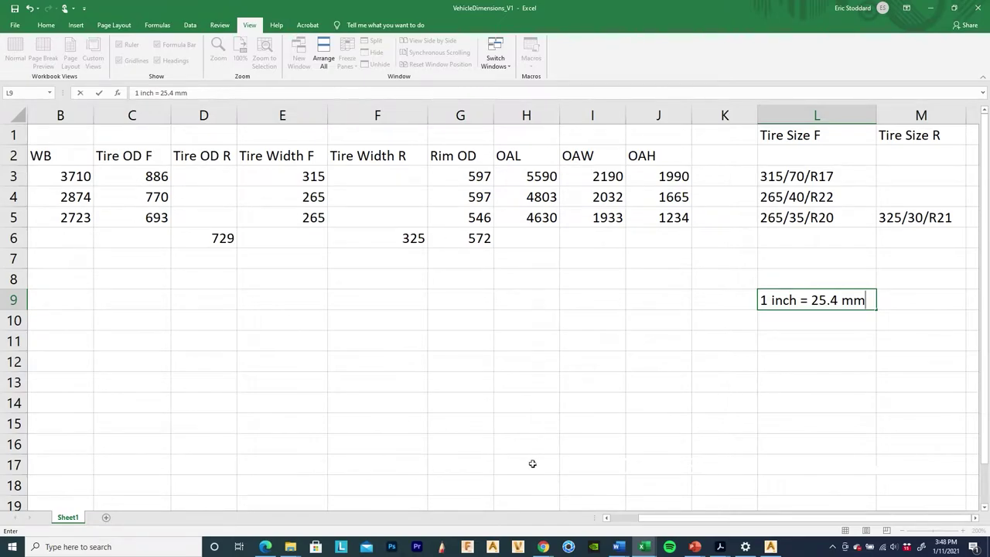
Examine the truck's front tire outer diameter in C3 and compare the vehicles' tire diameters with their tire sizes.
{"action": "left_click_drag", "start_coordinate": [658, 519], "coordinate": [619, 523]}
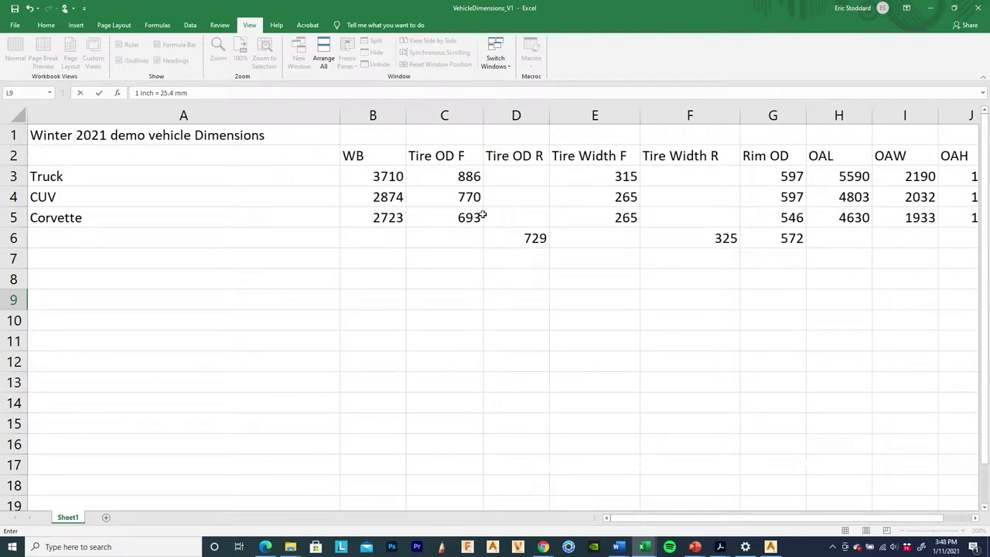
{"action": "double_click", "coordinate": [463, 177]}
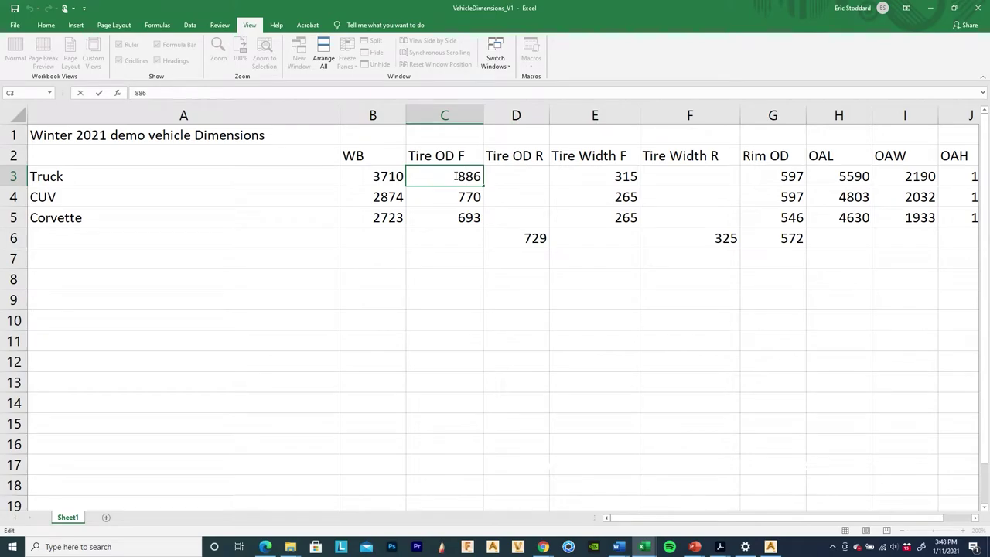
{"action": "left_click_drag", "start_coordinate": [455, 177], "coordinate": [507, 178]}
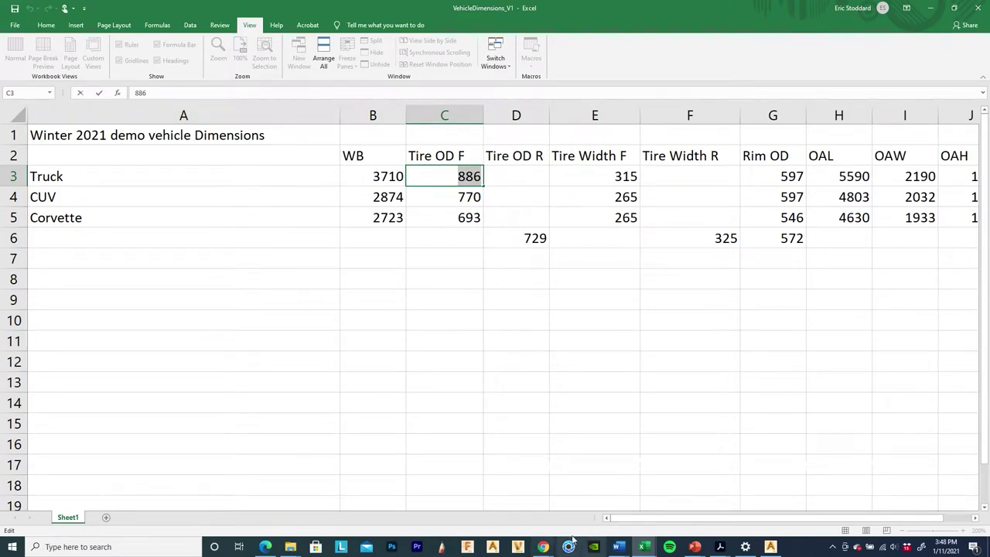
{"action": "scroll", "coordinate": [537, 291], "scroll_direction": "down", "scroll_amount": 1}
{"action": "scroll", "coordinate": [529, 275], "scroll_direction": "up", "scroll_amount": 1}
{"action": "left_click", "coordinate": [506, 437]}
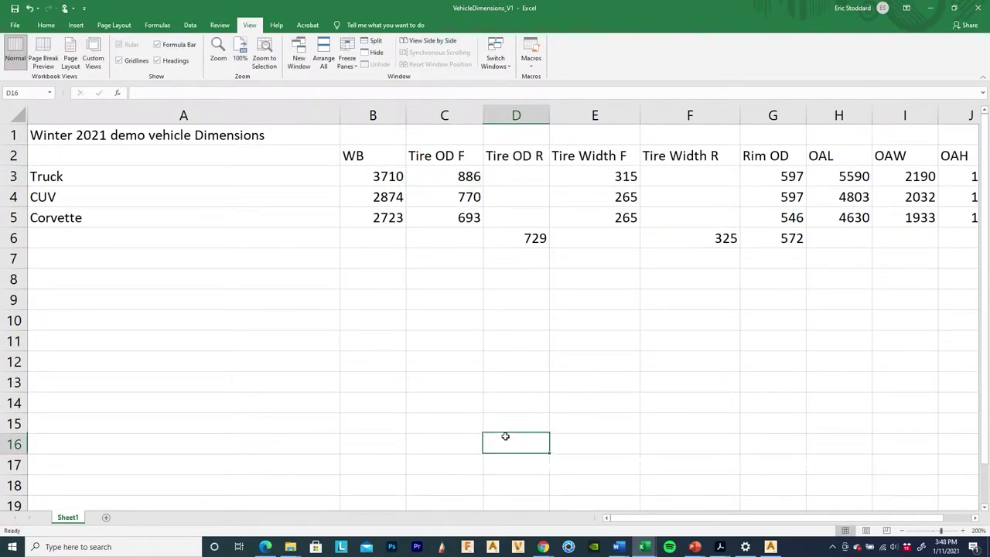
{"action": "left_click", "coordinate": [532, 278]}
{"action": "mouse_move", "coordinate": [617, 518]}
{"action": "left_mouse_down"}
{"action": "mouse_move", "coordinate": [636, 519]}
{"action": "mouse_move", "coordinate": [629, 529]}
{"action": "left_mouse_up"}
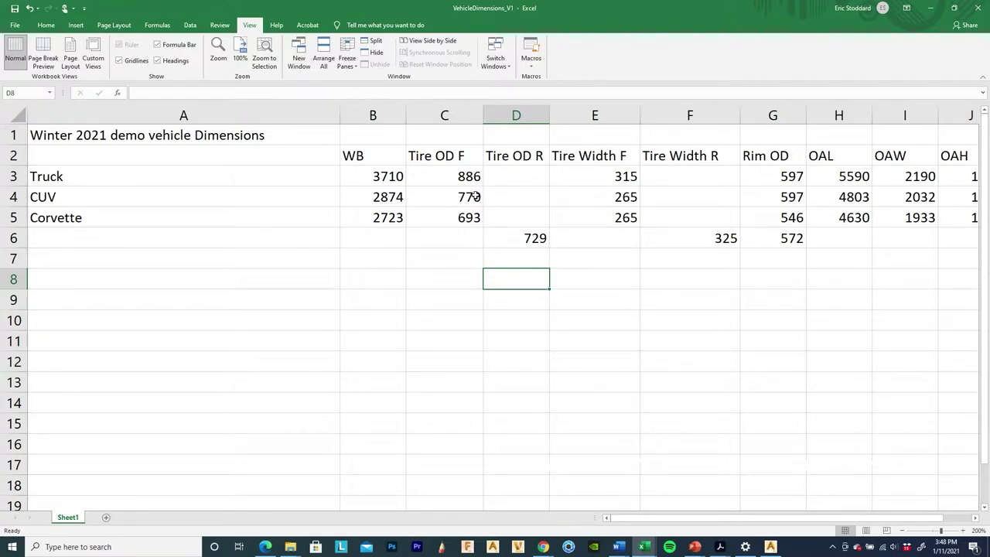
{"action": "left_click_drag", "start_coordinate": [638, 525], "coordinate": [666, 507]}
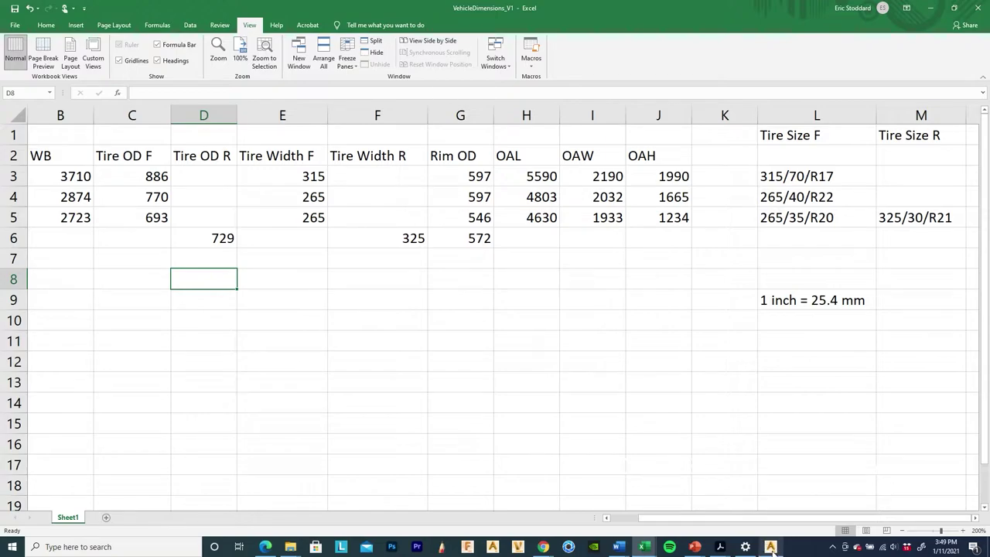
Switch to Autodesk Alias AutoStudio and maximize the Left view.
{"action": "mouse_move", "coordinate": [771, 546]}
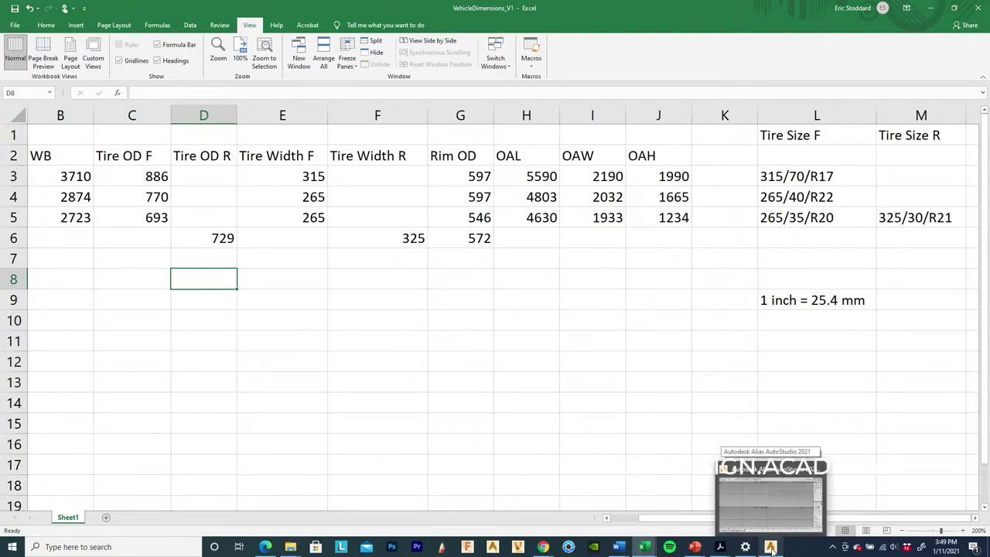
{"action": "left_click", "coordinate": [771, 547]}
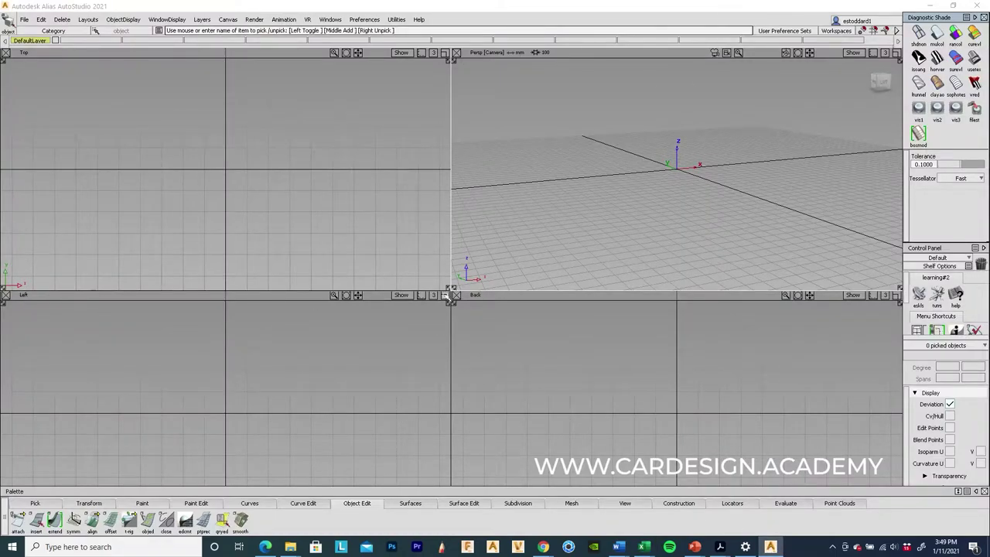
{"action": "left_click", "coordinate": [446, 294]}
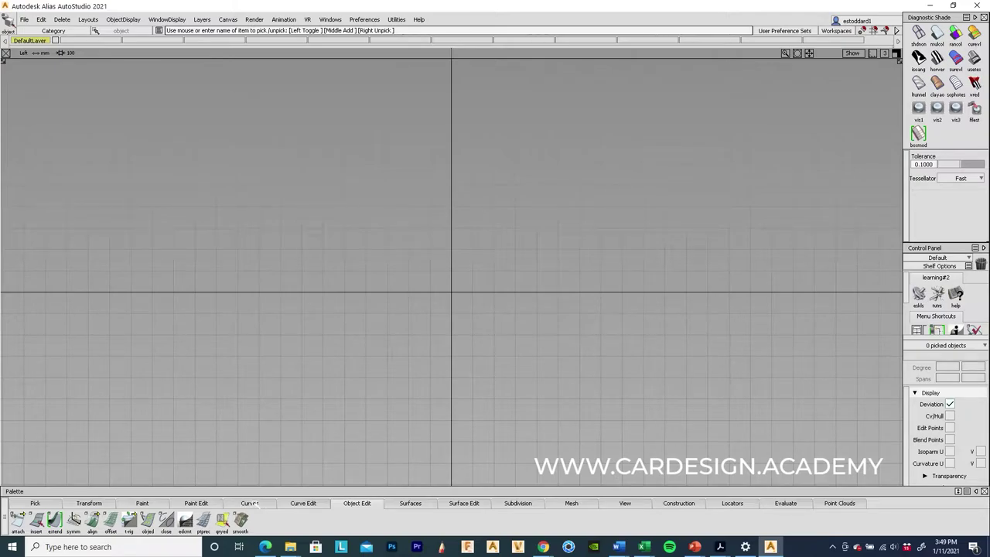
Draw a grid-snapped circle in the Left view, move its centre to the origin, and scale it to 886 for the truck tire's outer diameter.
{"action": "left_click", "coordinate": [250, 502]}
{"action": "left_click", "coordinate": [17, 520]}
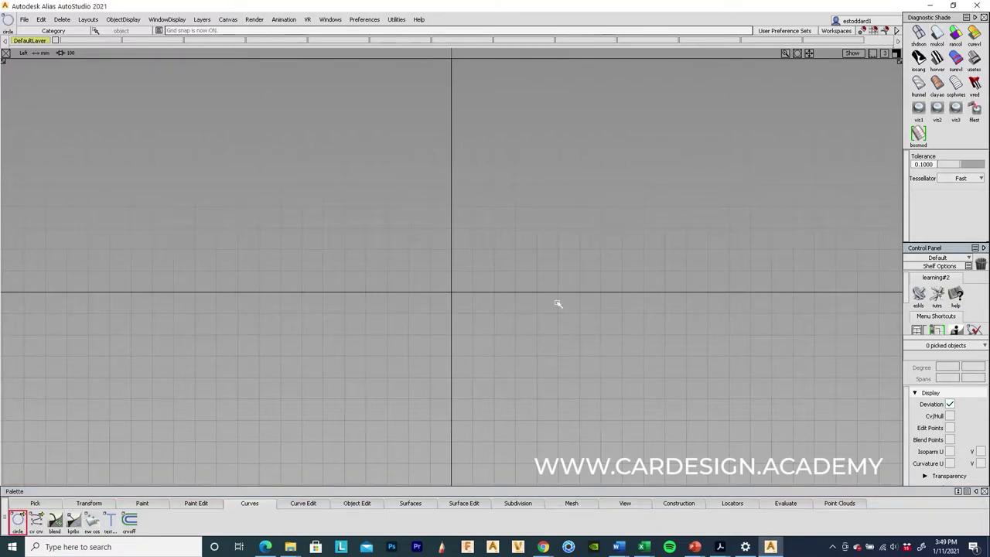
{"action": "left_click", "coordinate": [473, 291], "text": "alt"}
{"action": "key", "text": "ctrl+z"}
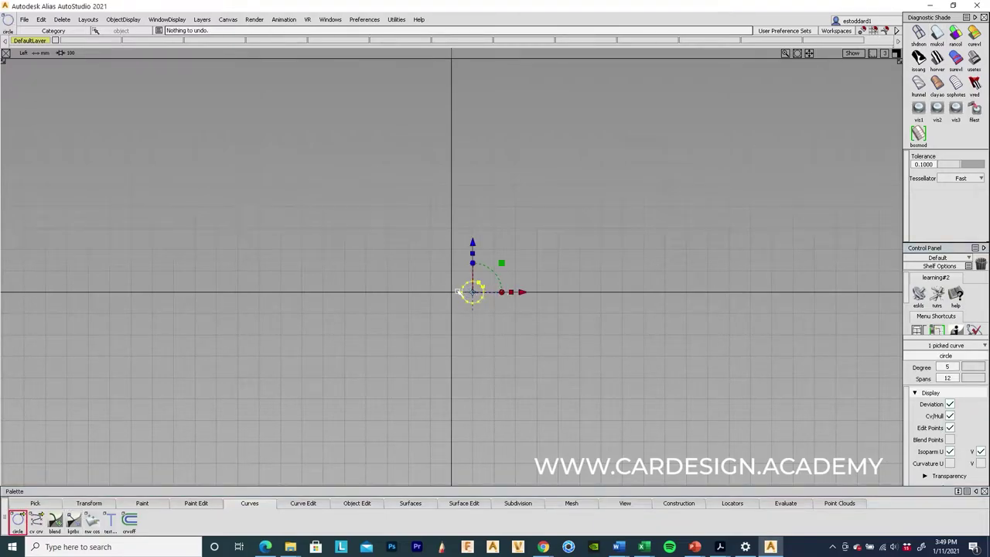
{"action": "middle_click_drag", "start_coordinate": [460, 340], "coordinate": [449, 246], "text": "ctrl+shift"}
{"action": "left_click_drag", "start_coordinate": [449, 270], "coordinate": [452, 300], "text": "alt"}
{"action": "left_click_drag", "start_coordinate": [599, 260], "coordinate": [651, 259], "text": "ctrl+shift"}
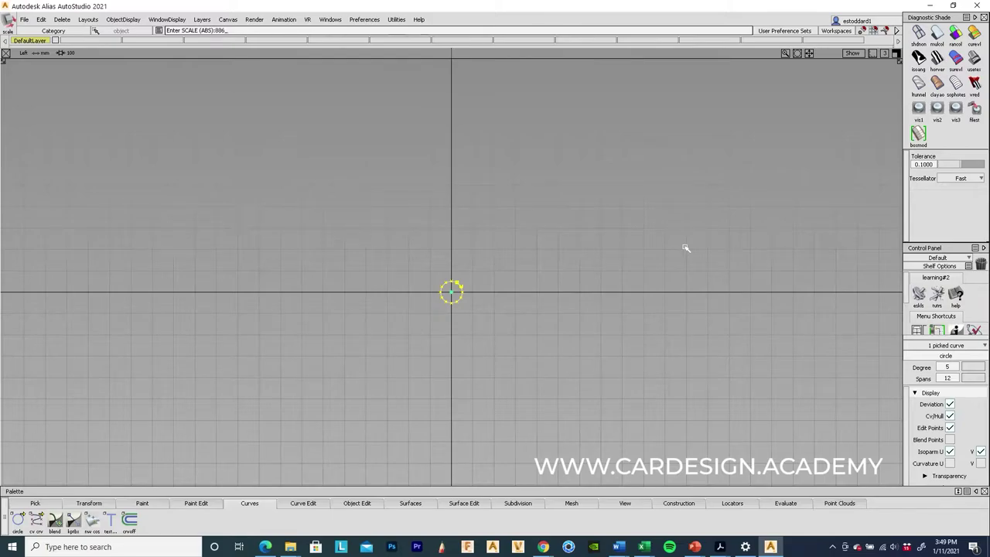
{"action": "key", "text": "Return"}
Consult the truck's rim outer diameter in the VehicleDimensions_V1 workbook in Excel and return to Alias AutoStudio.
{"action": "mouse_move", "coordinate": [543, 547]}
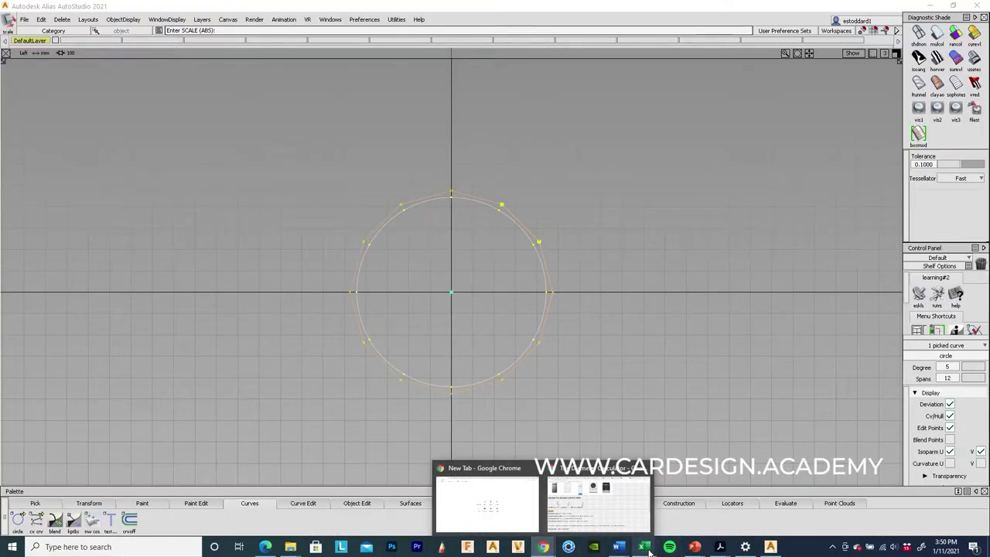
{"action": "mouse_move", "coordinate": [643, 547]}
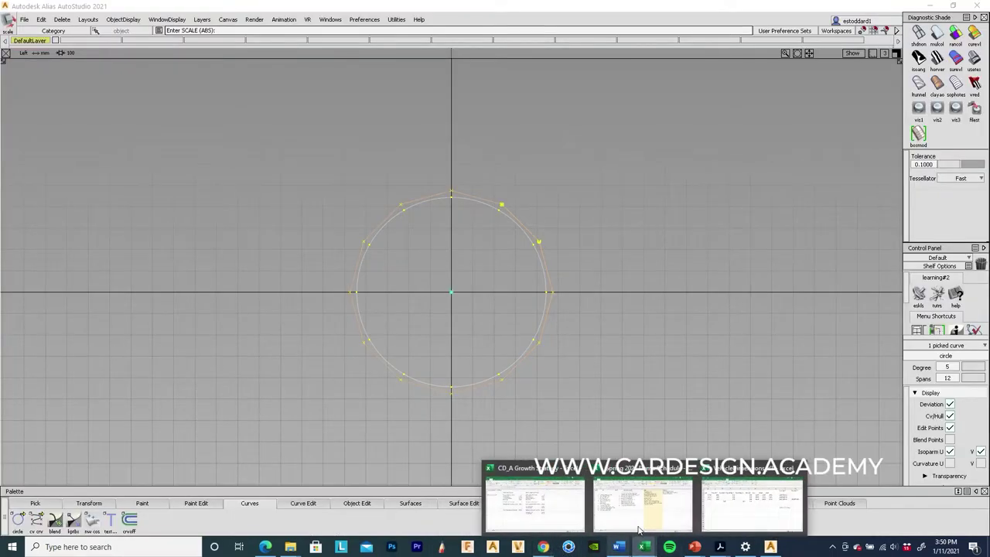
{"action": "left_click", "coordinate": [750, 516]}
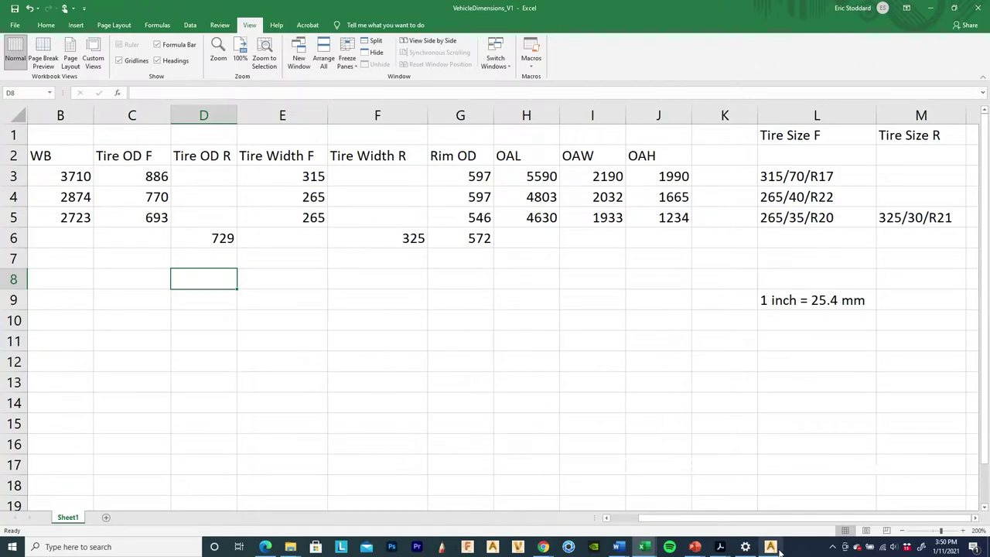
{"action": "mouse_move", "coordinate": [779, 549]}
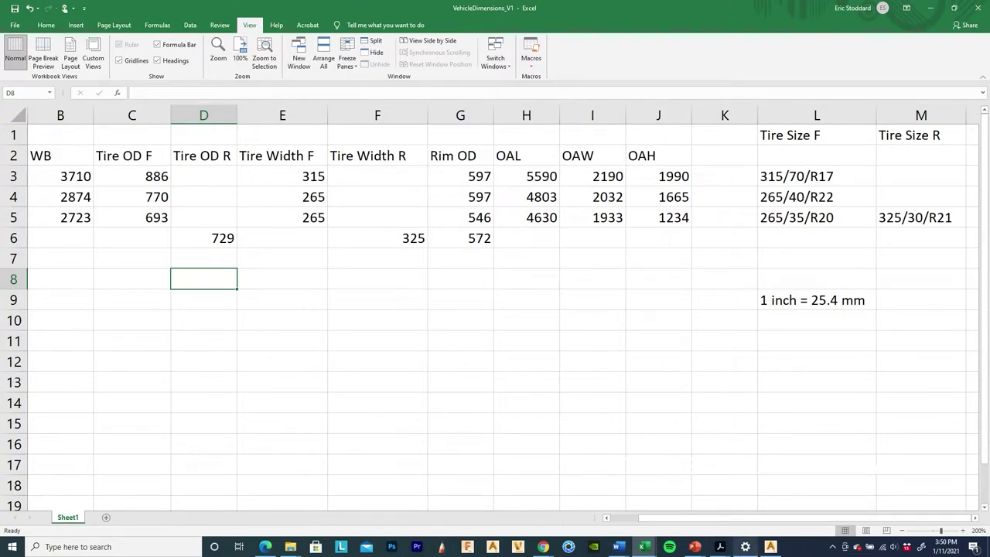
{"action": "left_click", "coordinate": [770, 547]}
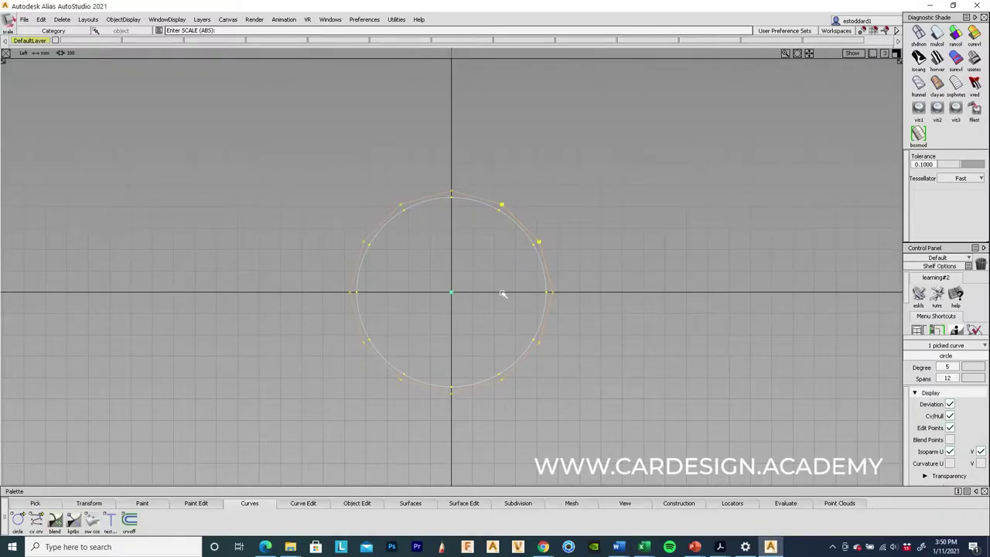
Duplicate the tire circle and scale the copy to the truck's 597 mm rim diameter, leaving nothing picked.
{"action": "left_click", "coordinate": [41, 19]}
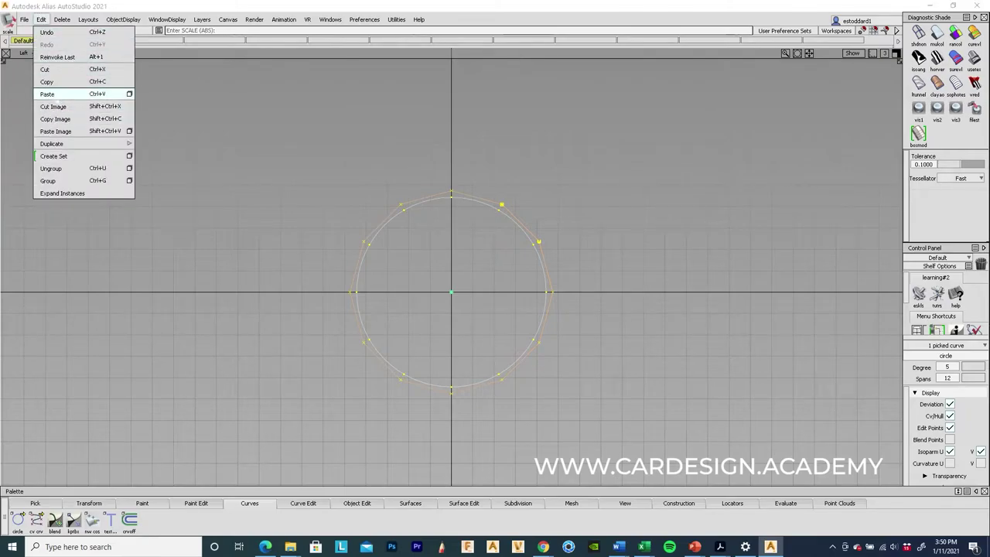
{"action": "mouse_move", "coordinate": [59, 144]}
{"action": "left_click", "coordinate": [151, 144]}
{"action": "right_click_drag", "start_coordinate": [306, 125], "coordinate": [357, 129], "text": "ctrl+shift"}
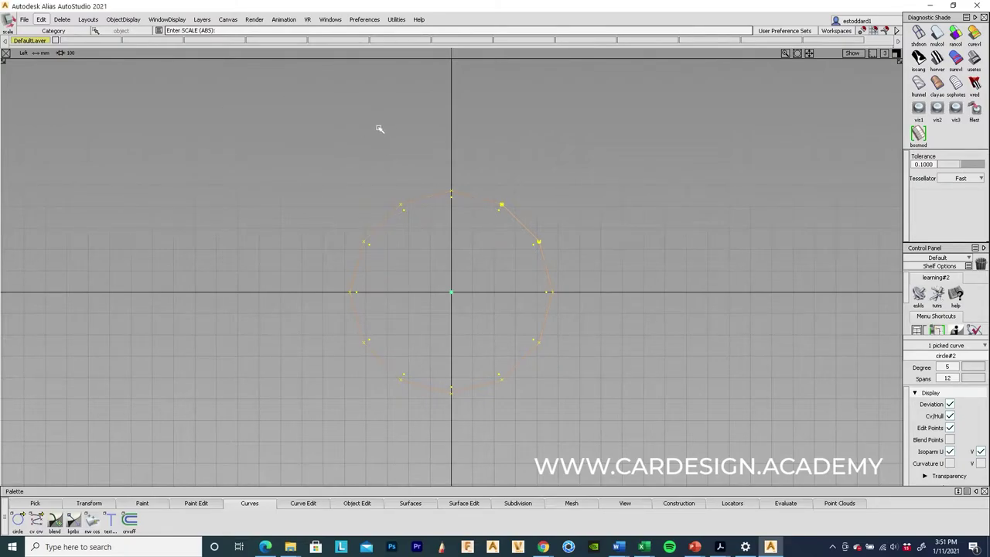
{"action": "type", "text": "300"}
{"action": "key", "text": "Return"}
{"action": "left_click_drag", "start_coordinate": [339, 232], "coordinate": [310, 46], "text": "ctrl+shift"}
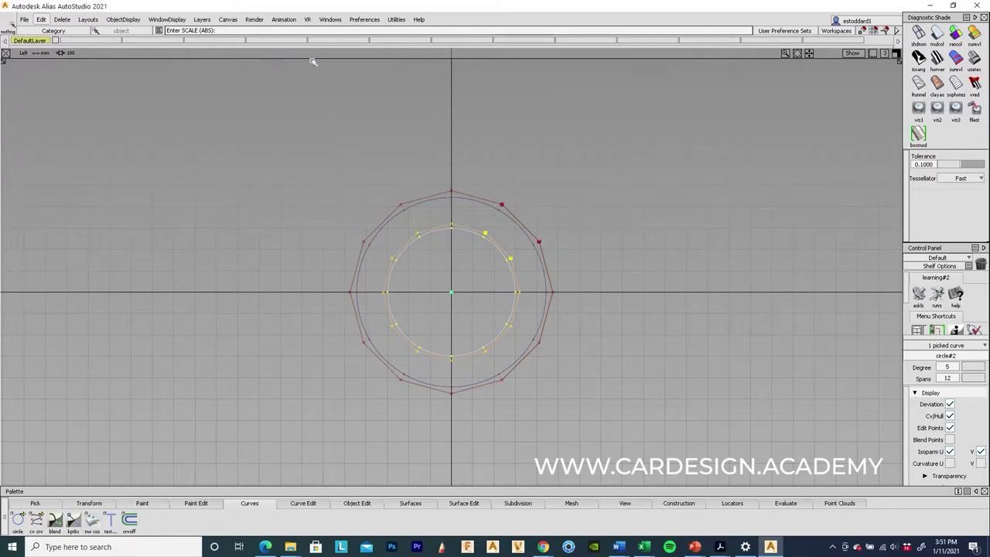
{"action": "right_click_drag", "start_coordinate": [275, 179], "coordinate": [322, 152], "text": "alt+shift"}
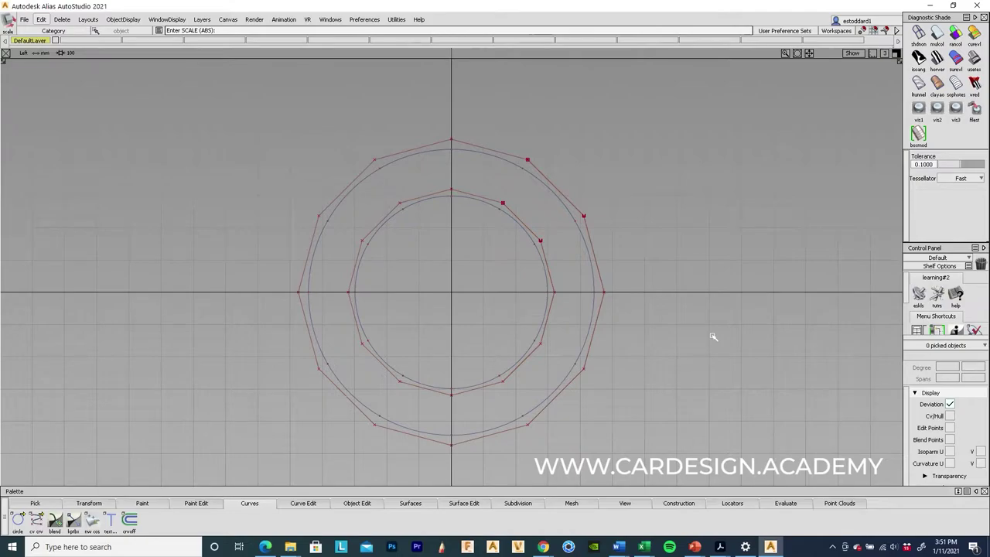
Switch from the maximized Left view to a maximized Perspective view showing both circles at an angle.
{"action": "key", "text": "shift+alt"}
{"action": "left_click_drag", "start_coordinate": [653, 331], "coordinate": [658, 348], "text": "alt+shift"}
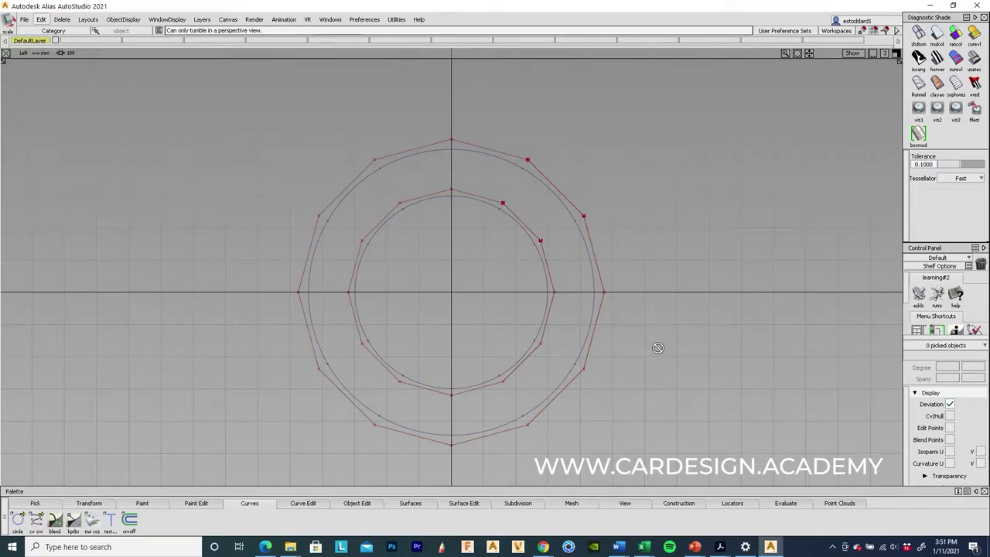
{"action": "left_click", "coordinate": [895, 54]}
{"action": "left_click_drag", "start_coordinate": [735, 179], "coordinate": [726, 155], "text": "alt+shift"}
{"action": "left_click", "coordinate": [896, 54]}
{"action": "right_click_drag", "start_coordinate": [619, 238], "coordinate": [934, 84], "text": "alt+shift"}
{"action": "right_click_drag", "start_coordinate": [662, 200], "coordinate": [652, 209], "text": "alt+shift"}
{"action": "left_click_drag", "start_coordinate": [652, 209], "coordinate": [658, 260], "text": "alt+shift"}
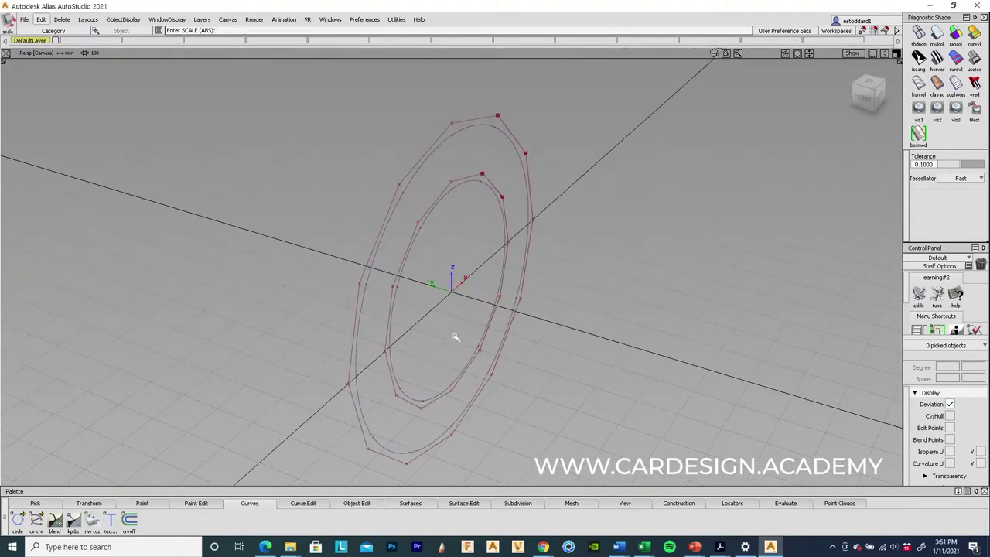
Duplicate the tire and rim circles together as one copy with a Y translation of 315, the truck's tire width.
{"action": "left_click_drag", "start_coordinate": [404, 137], "coordinate": [427, 219]}
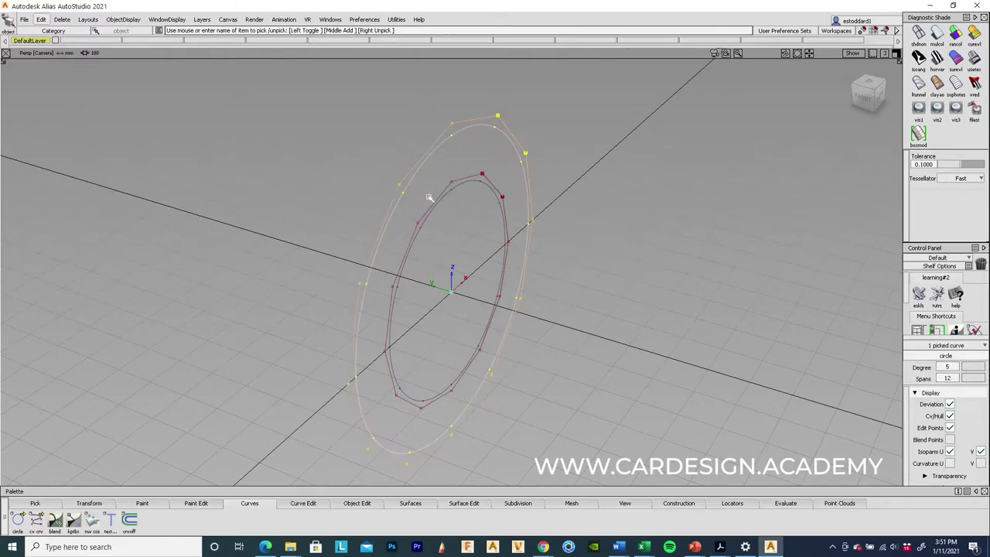
{"action": "left_click", "coordinate": [427, 196]}
{"action": "left_click", "coordinate": [41, 19]}
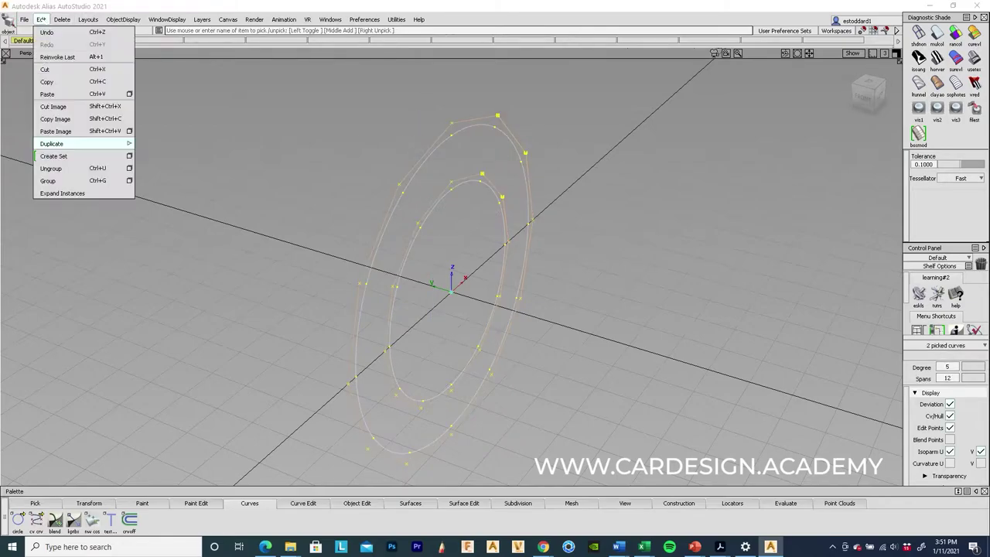
{"action": "mouse_move", "coordinate": [116, 144]}
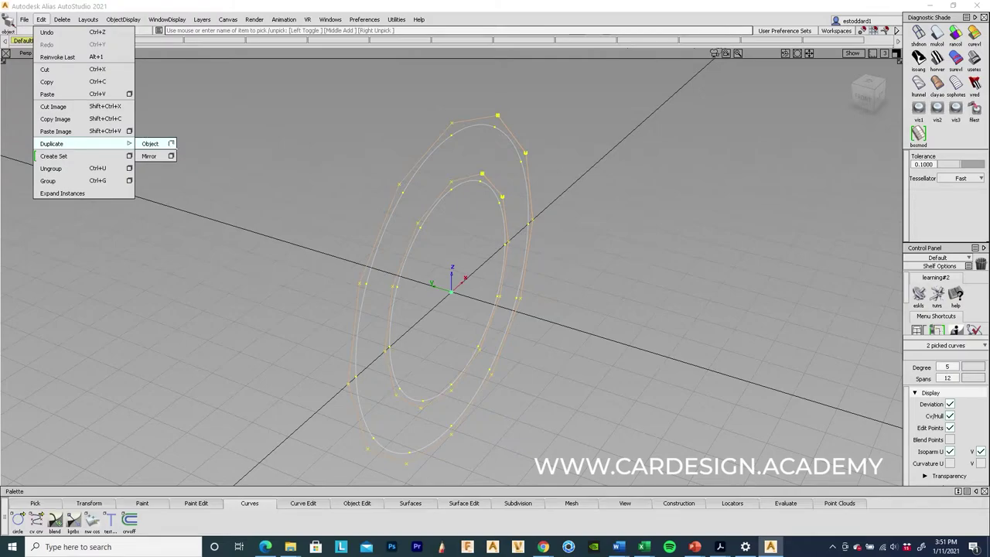
{"action": "left_click", "coordinate": [170, 143]}
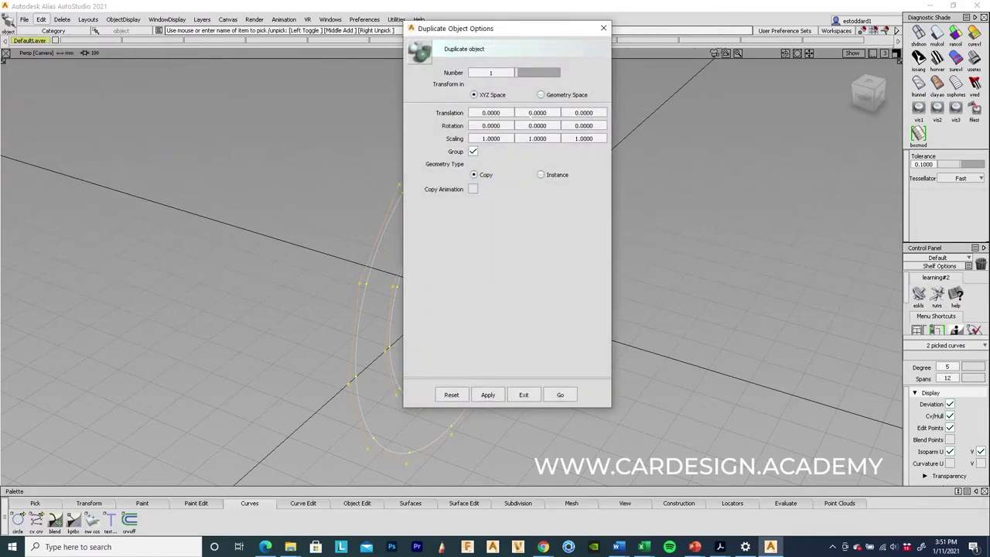
{"action": "left_click_drag", "start_coordinate": [484, 36], "coordinate": [665, 72]}
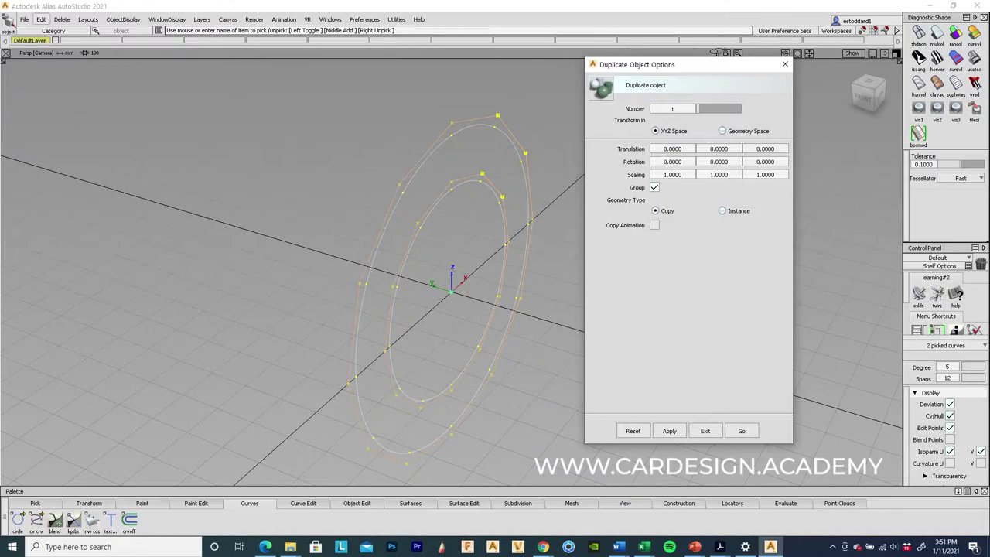
{"action": "left_click", "coordinate": [727, 148]}
{"action": "type", "text": "315"}
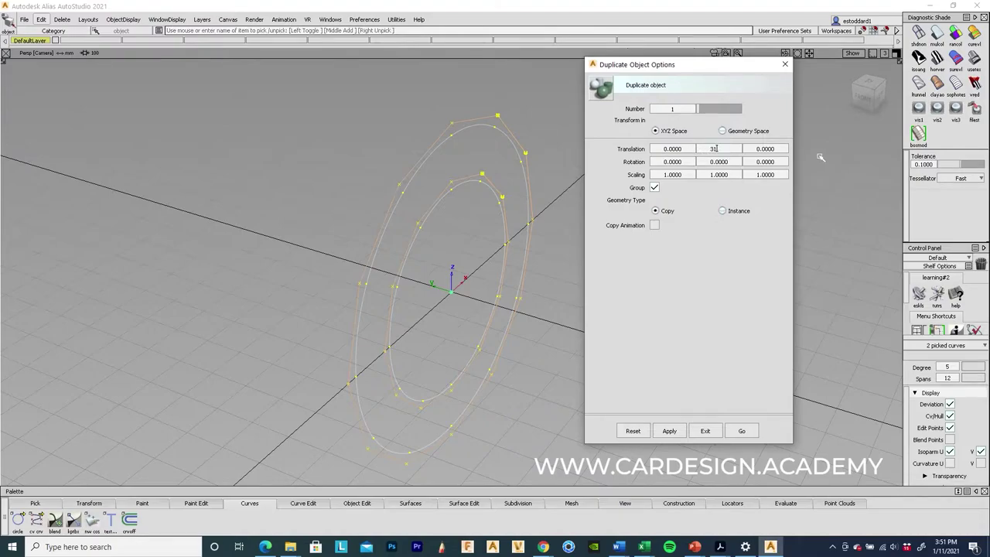
{"action": "key", "text": "Return"}
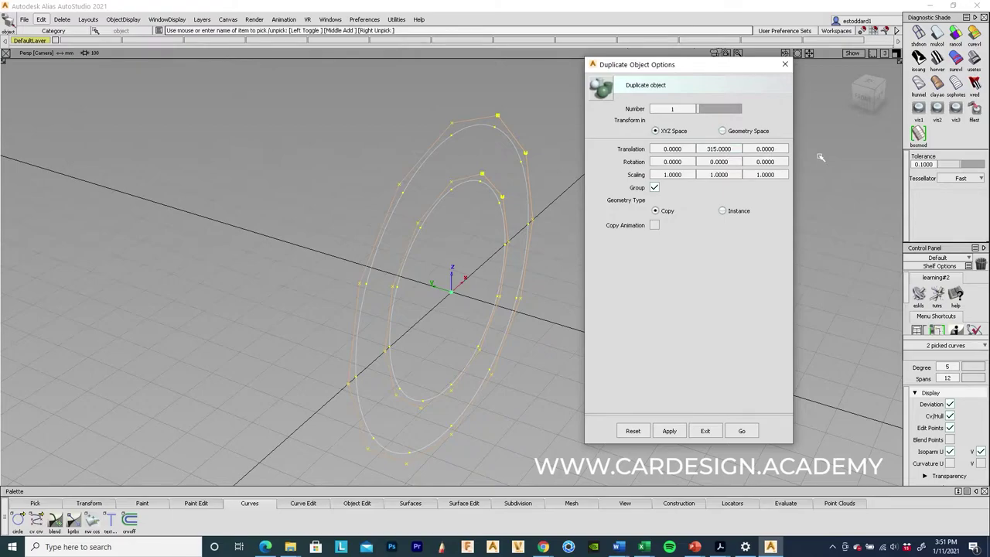
{"action": "left_click", "coordinate": [741, 431]}
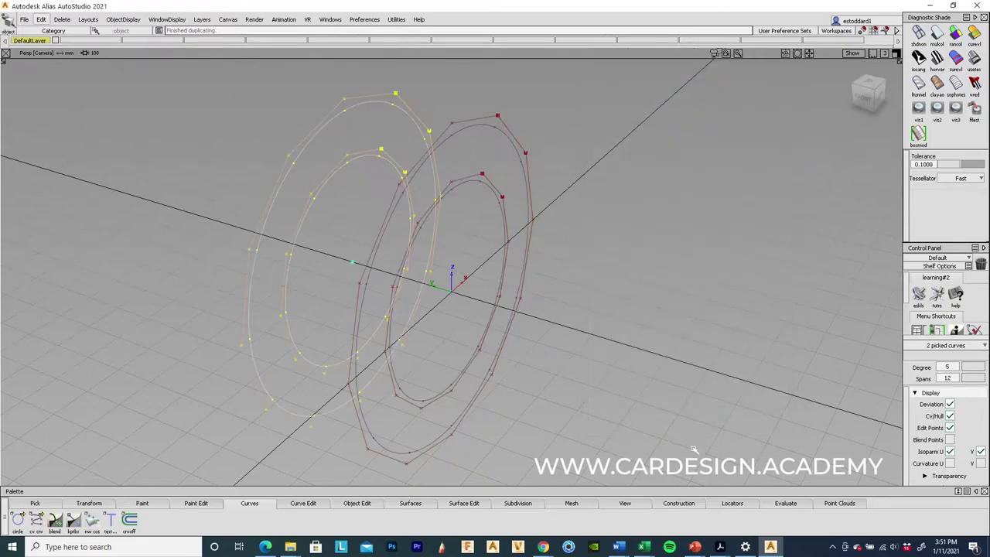
{"action": "left_click", "coordinate": [605, 239]}
Create Skin surfaces between the two outer tire circles and between the two inner rim circles.
{"action": "left_click_drag", "start_coordinate": [606, 239], "coordinate": [411, 329], "text": "alt+shift"}
{"action": "right_click_drag", "start_coordinate": [411, 329], "coordinate": [440, 283], "text": "alt+shift"}
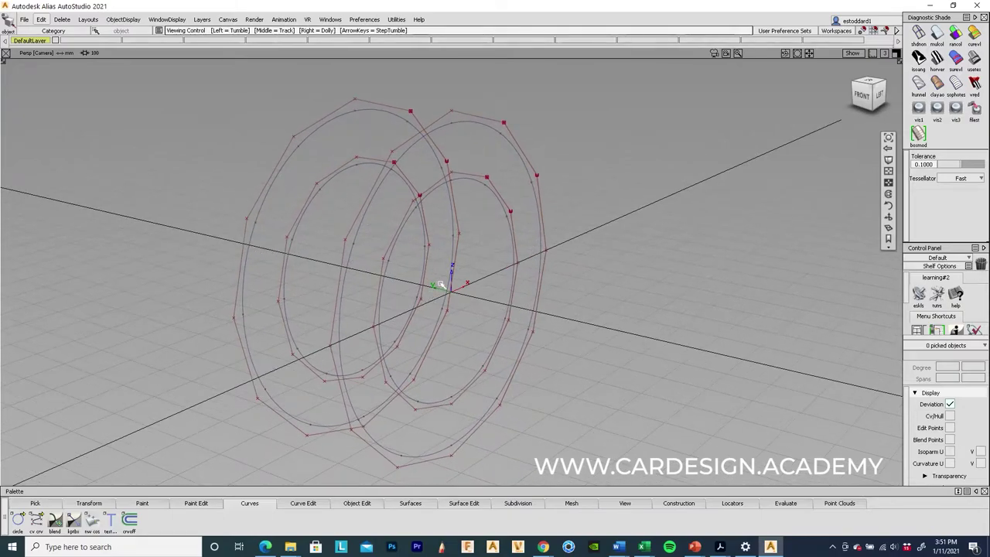
{"action": "left_click_drag", "start_coordinate": [440, 283], "coordinate": [423, 303], "text": "alt+shift"}
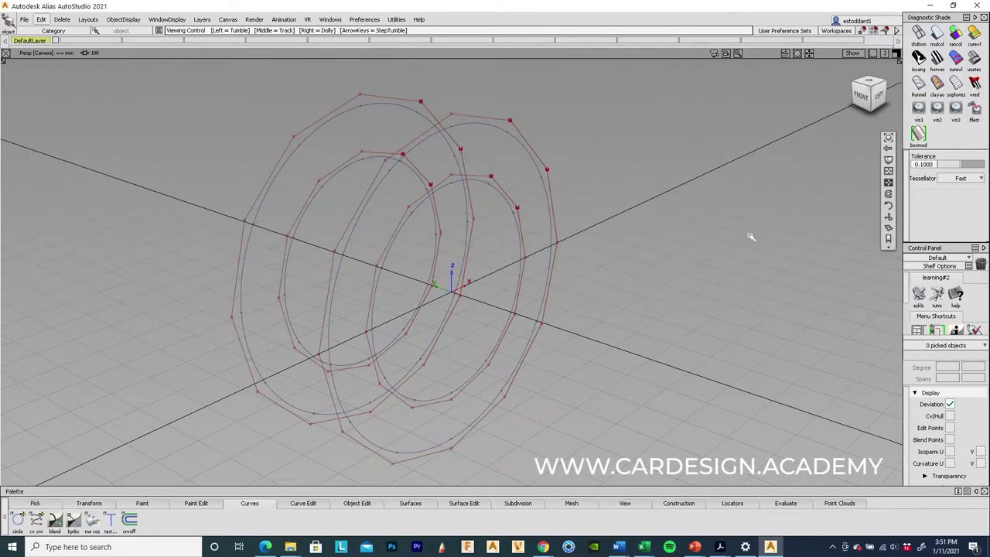
{"action": "left_click_drag", "start_coordinate": [720, 243], "coordinate": [696, 263], "text": "alt+shift"}
{"action": "left_click", "coordinate": [409, 502]}
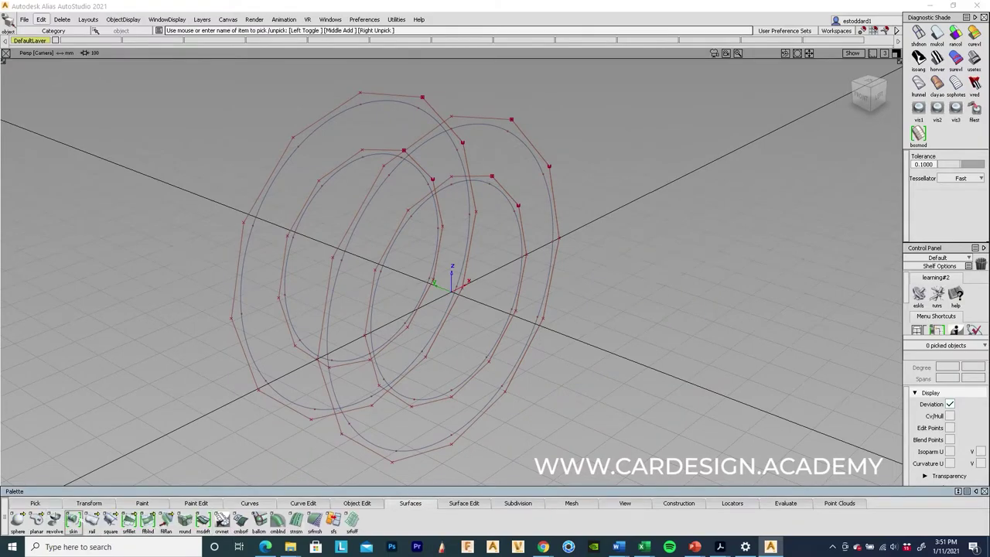
{"action": "left_click", "coordinate": [72, 520]}
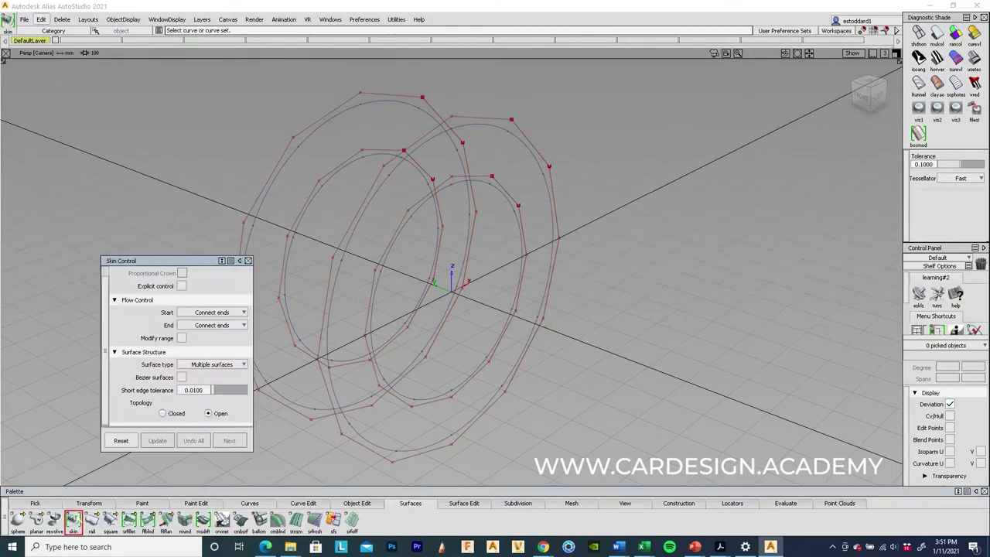
{"action": "left_click", "coordinate": [329, 125]}
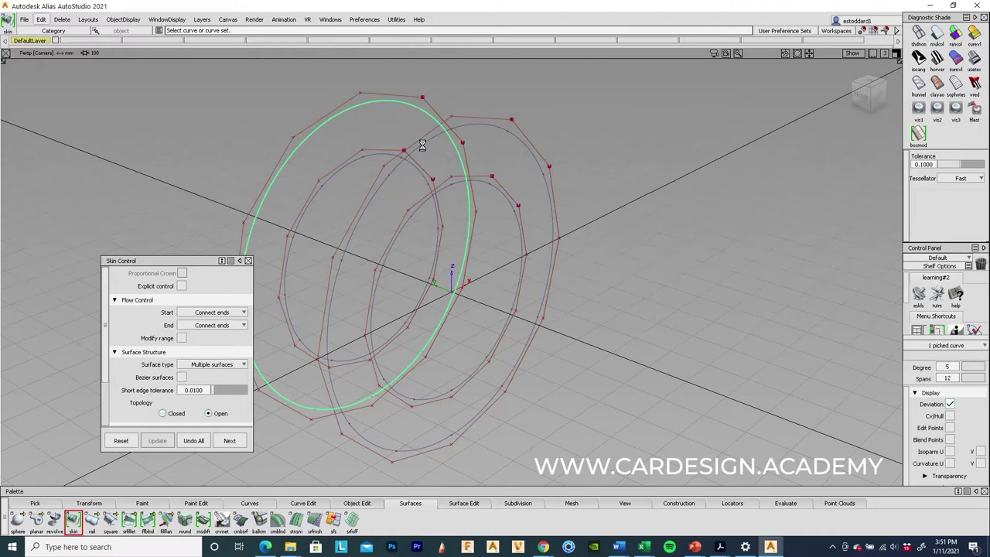
{"action": "left_click", "coordinate": [421, 144]}
{"action": "left_click", "coordinate": [457, 183]}
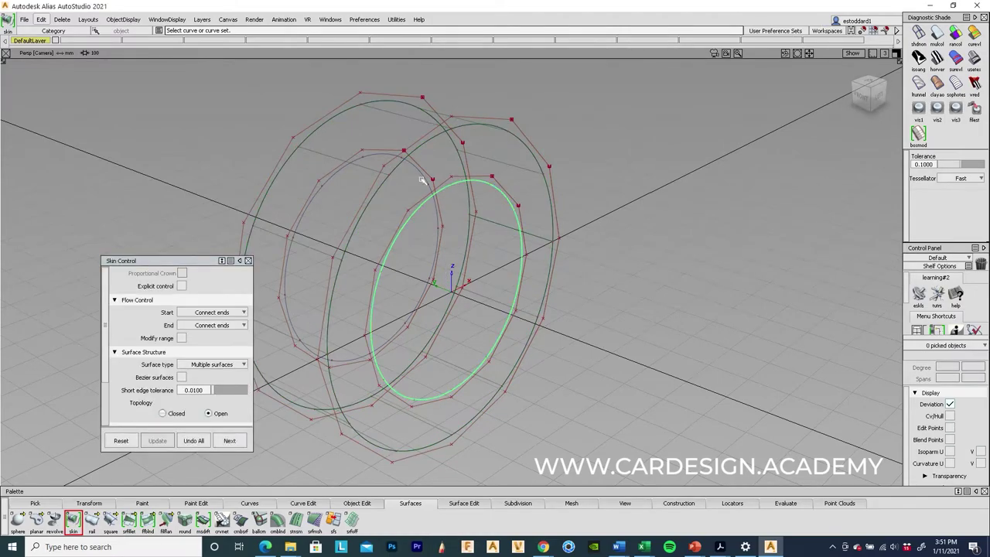
{"action": "left_click", "coordinate": [423, 174]}
{"action": "key", "text": "space"}
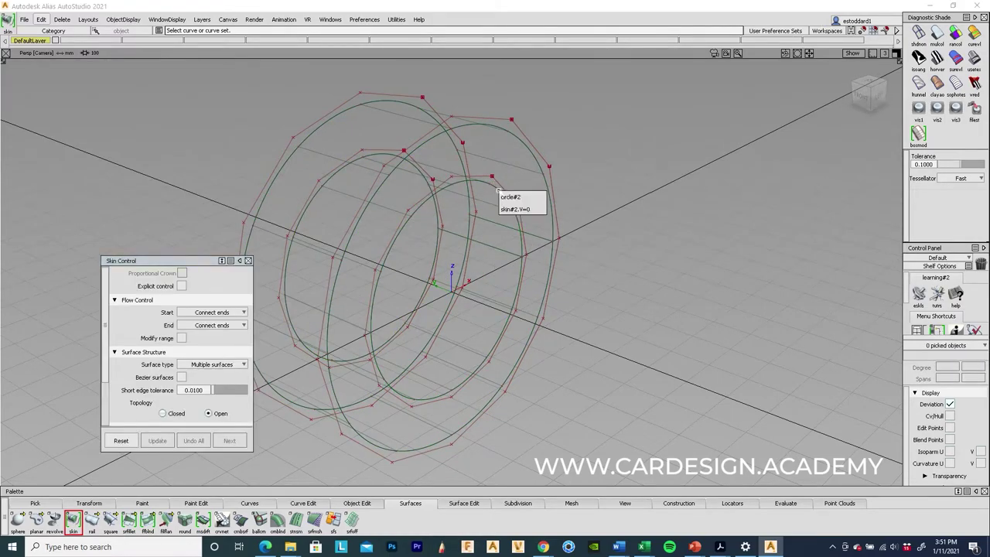
Skin both tire sidewalls between the inner rim circle and the outer tire circle on each side.
{"action": "left_click", "coordinate": [537, 197]}
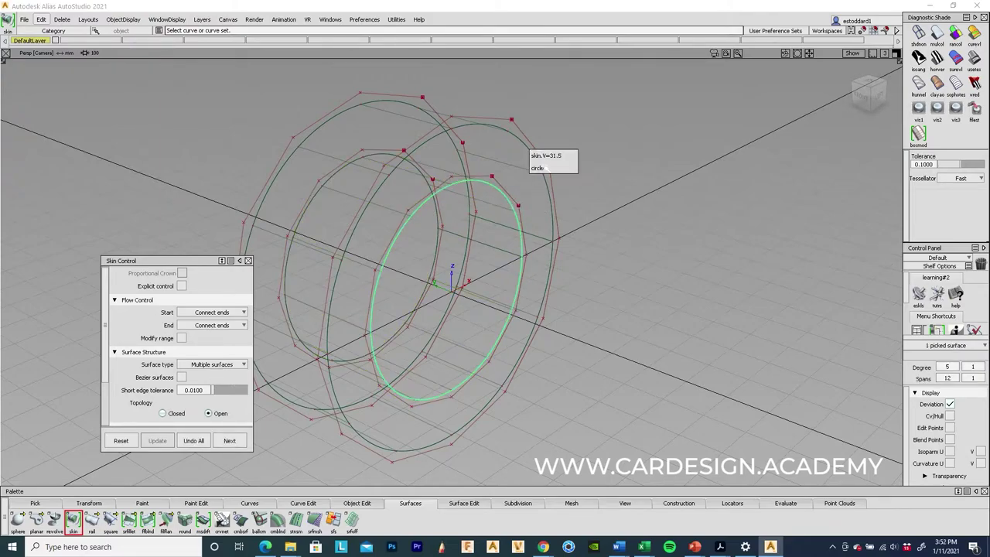
{"action": "left_click", "coordinate": [543, 167]}
{"action": "key", "text": "space"}
{"action": "left_click_drag", "start_coordinate": [335, 133], "coordinate": [349, 177], "text": "alt+shift"}
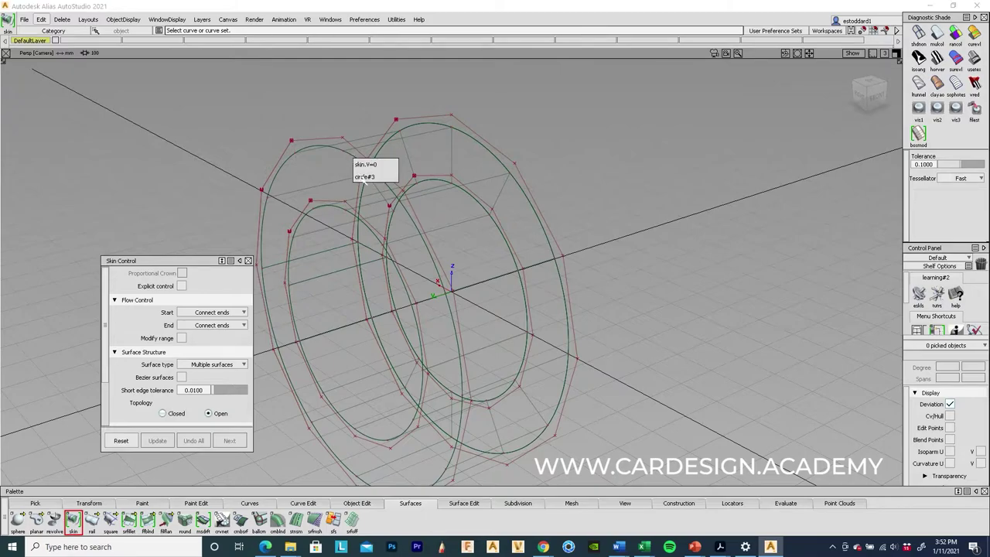
{"action": "left_click", "coordinate": [365, 177]}
{"action": "left_click", "coordinate": [340, 208]}
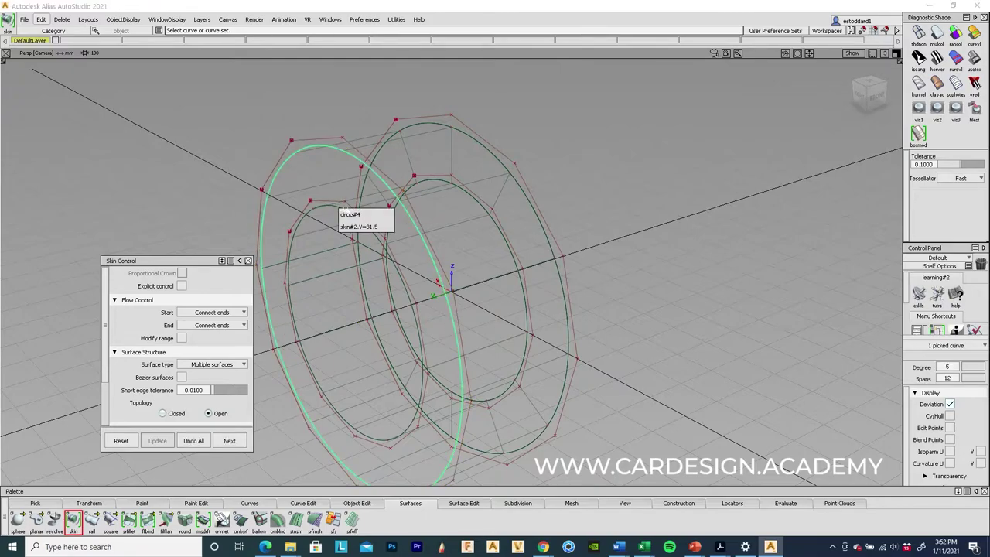
{"action": "left_click", "coordinate": [350, 214]}
Turn on shaded display for the tire surfaces and inspect the finished tire from an angle.
{"action": "left_click_drag", "start_coordinate": [655, 389], "coordinate": [665, 291], "text": "ctrl+shift"}
{"action": "right_click_drag", "start_coordinate": [666, 287], "coordinate": [733, 291], "text": "ctrl+shift"}
{"action": "mouse_move", "coordinate": [723, 303]}
{"action": "left_mouse_down", "text": "alt+shift"}
{"action": "mouse_move", "coordinate": [457, 286]}
{"action": "mouse_move", "coordinate": [390, 271]}
{"action": "mouse_move", "coordinate": [368, 310]}
{"action": "mouse_move", "coordinate": [566, 375]}
{"action": "left_mouse_up", "text": "alt+shift"}
{"action": "middle_click_drag", "start_coordinate": [566, 376], "coordinate": [618, 371], "text": "alt+shift"}
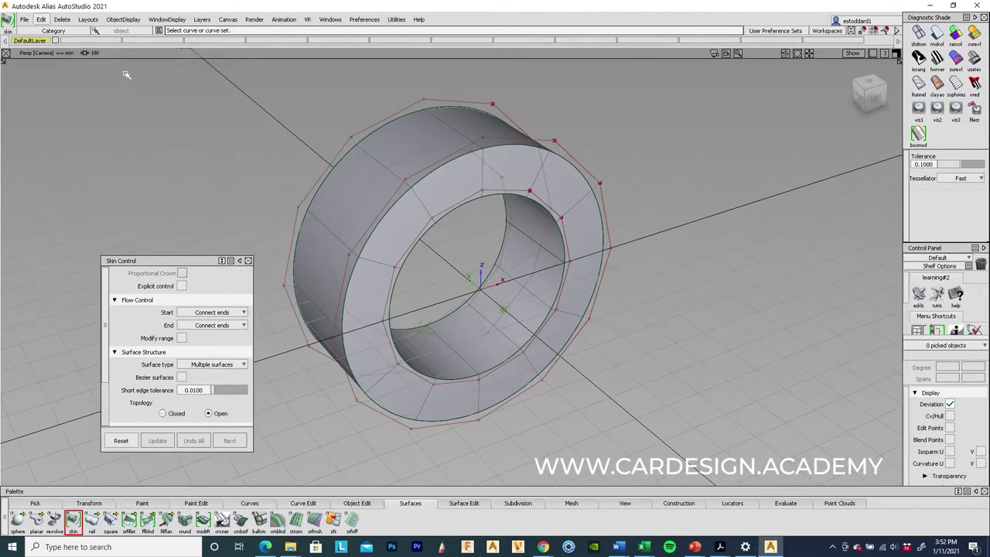
Save the file as TireSizes in the CARDESIGN_ACADEMY Courses folder 3D Modeling & Visualization, subfolder Vehicle Architecture.
{"action": "left_click", "coordinate": [24, 19]}
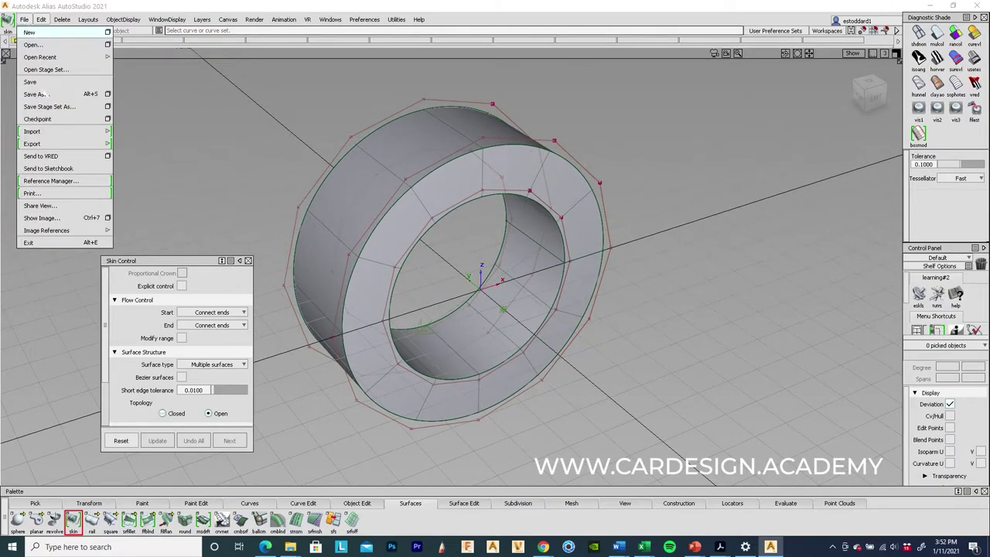
{"action": "left_click", "coordinate": [36, 94]}
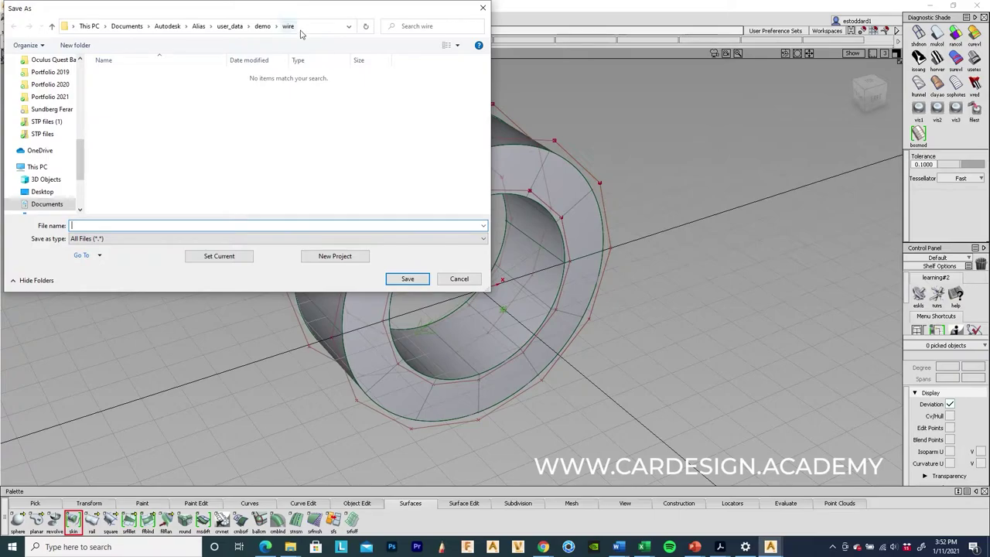
{"action": "scroll", "coordinate": [47, 96], "scroll_direction": "up", "scroll_amount": 2}
{"action": "scroll", "coordinate": [46, 97], "scroll_direction": "up", "scroll_amount": 3}
{"action": "left_click", "coordinate": [51, 117]}
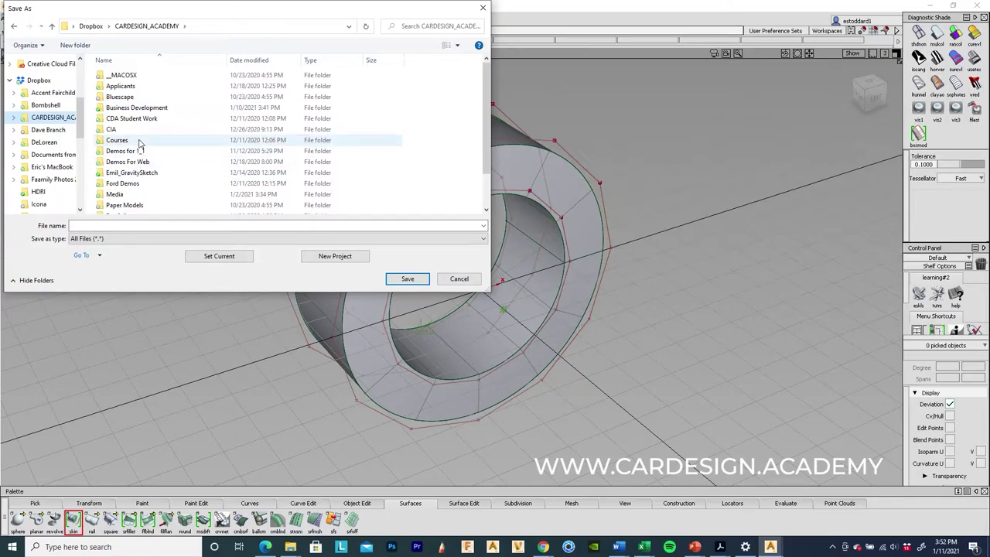
{"action": "double_click", "coordinate": [139, 141]}
{"action": "double_click", "coordinate": [137, 78]}
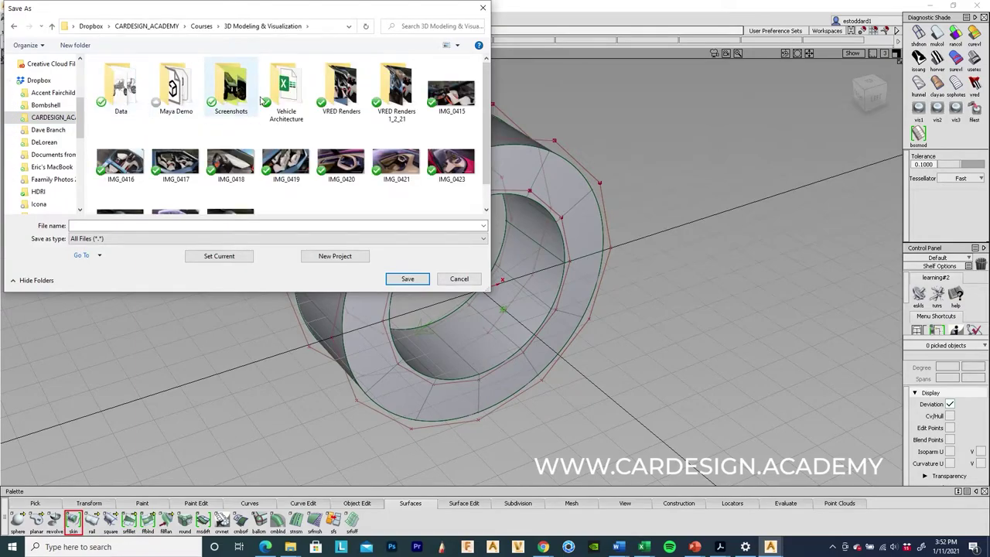
{"action": "double_click", "coordinate": [286, 86]}
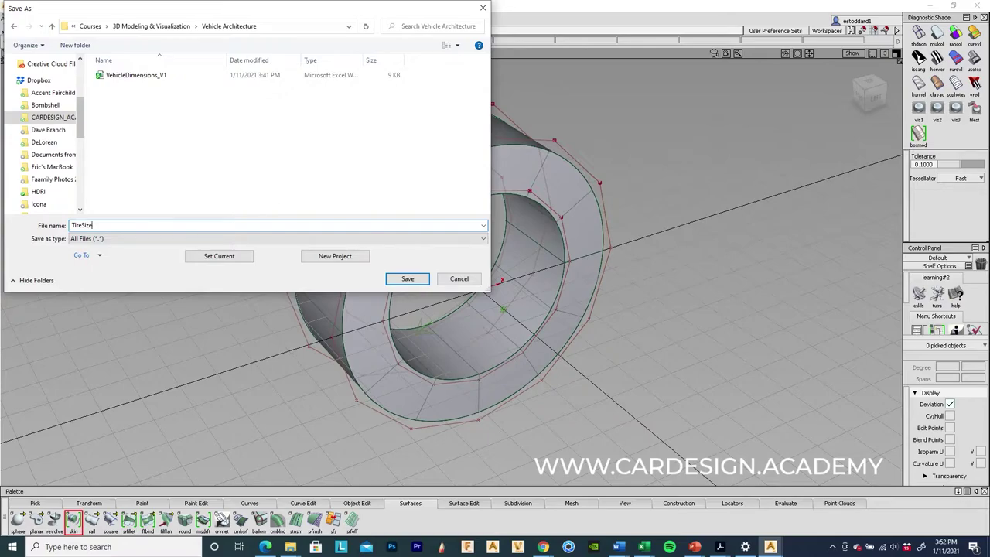
{"action": "key", "text": "Return"}
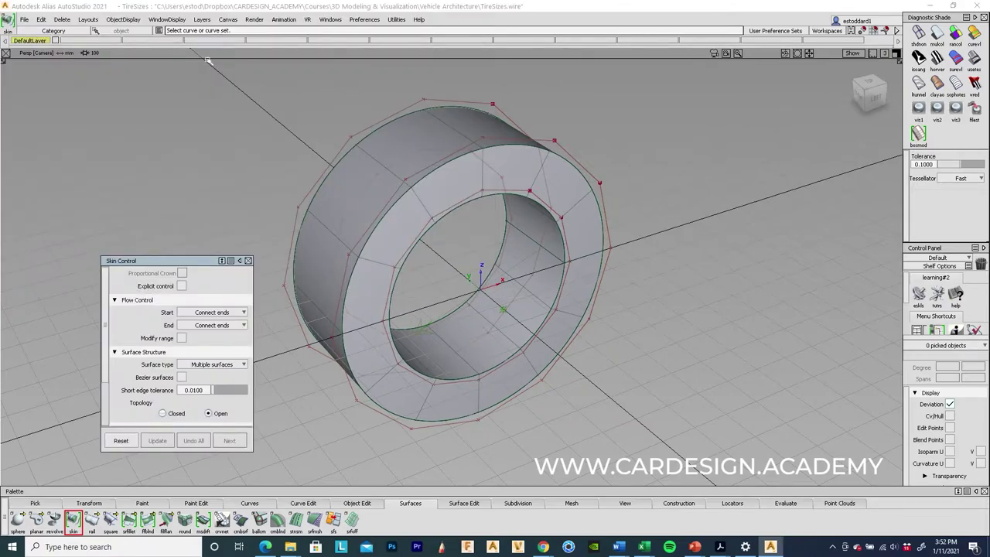
Create a new layer and name it Truck Tire.
{"action": "left_click", "coordinate": [201, 20]}
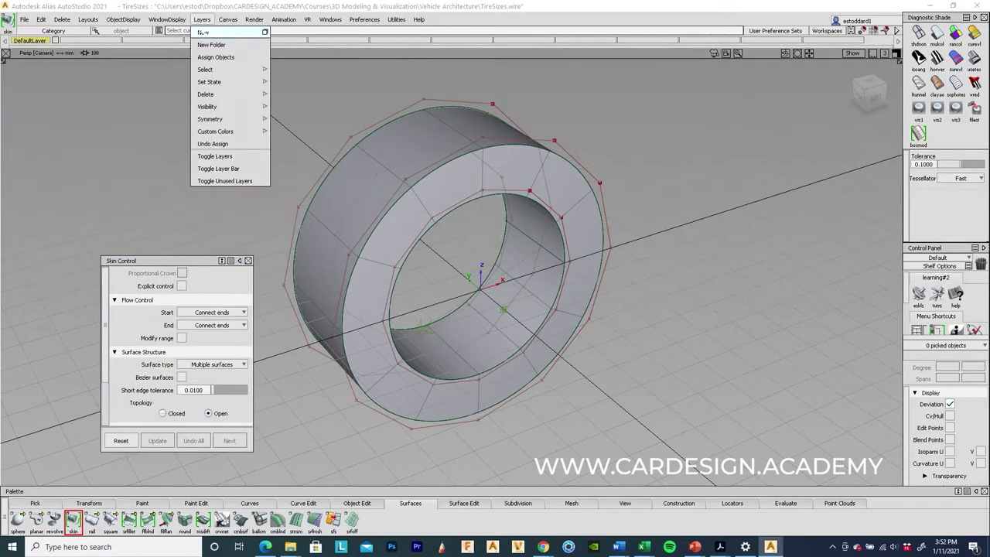
{"action": "left_click", "coordinate": [202, 33]}
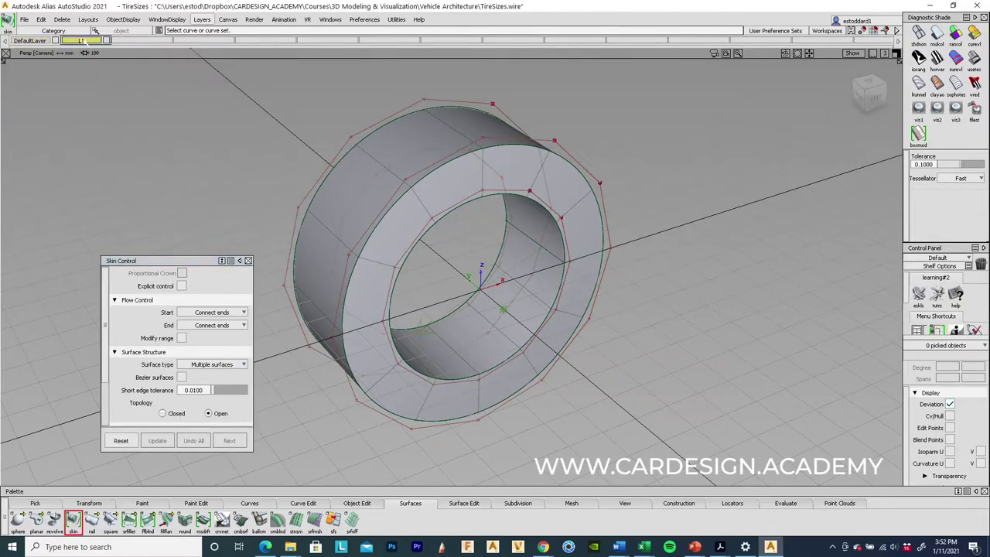
{"action": "double_click", "coordinate": [83, 39]}
{"action": "type", "text": "Truck TE"}
{"action": "key", "text": "Return"}
Select all of the tire's curves and surfaces and assign them to the Truck Tire layer.
{"action": "left_click_drag", "start_coordinate": [320, 207], "coordinate": [296, 132], "text": "ctrl+shift"}
{"action": "left_click_drag", "start_coordinate": [262, 93], "coordinate": [609, 427]}
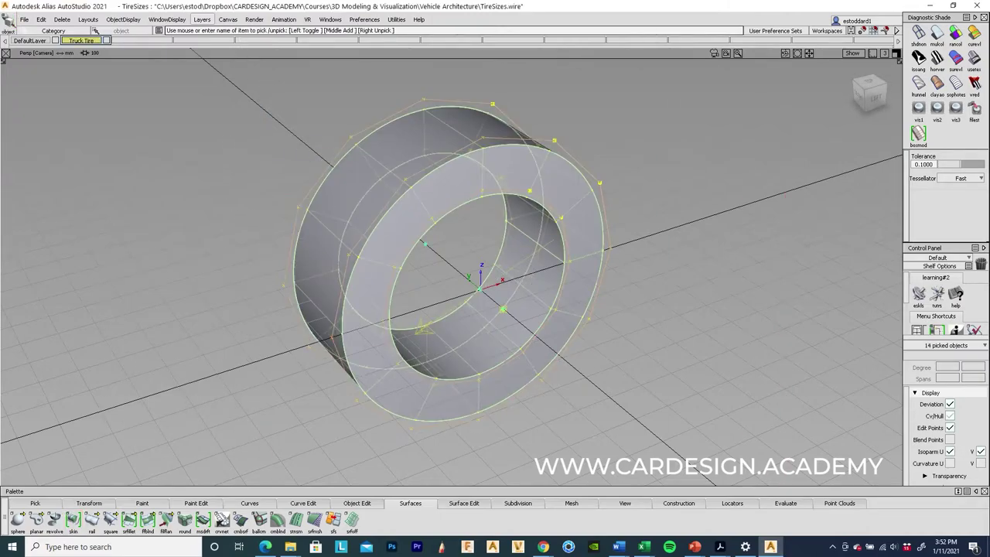
{"action": "right_click", "coordinate": [84, 41]}
{"action": "left_click", "coordinate": [73, 50]}
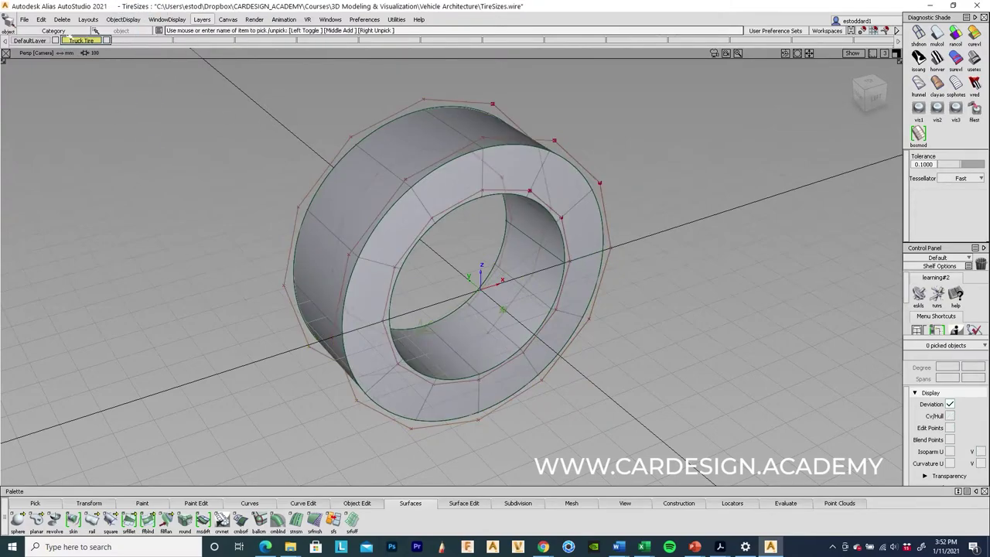
Hide the Truck Tire layer and create another new layer for the next tire.
{"action": "right_click", "coordinate": [73, 39]}
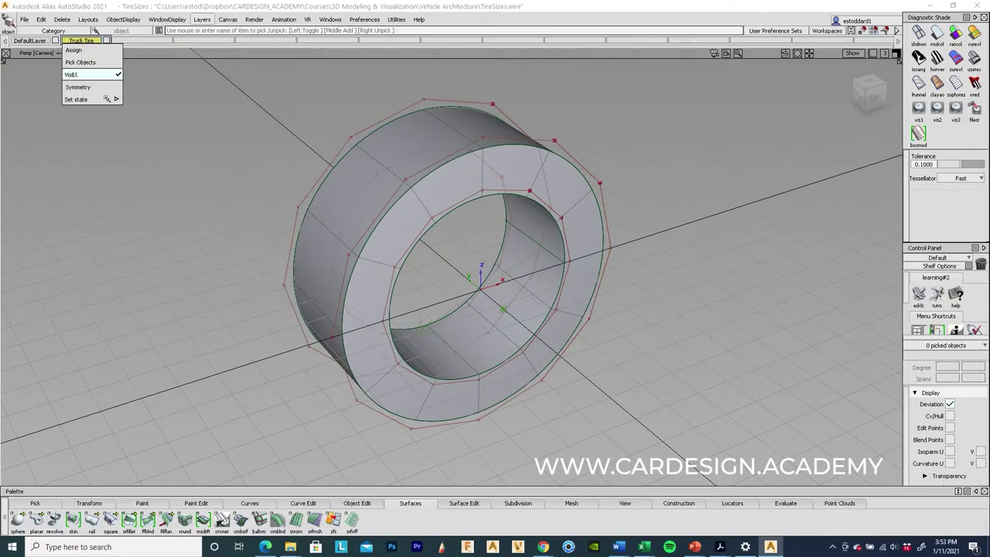
{"action": "left_click", "coordinate": [71, 74]}
{"action": "left_click", "coordinate": [201, 19]}
{"action": "left_click", "coordinate": [207, 33]}
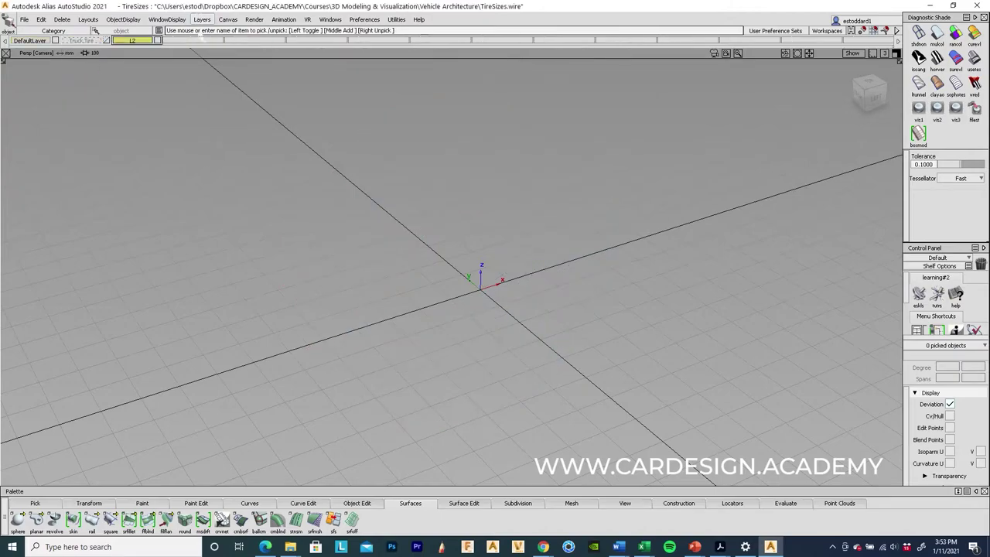
Turn the perspective view to the left side and set it to orthographic projection.
{"action": "left_click_drag", "start_coordinate": [579, 404], "coordinate": [740, 152], "text": "alt+shift"}
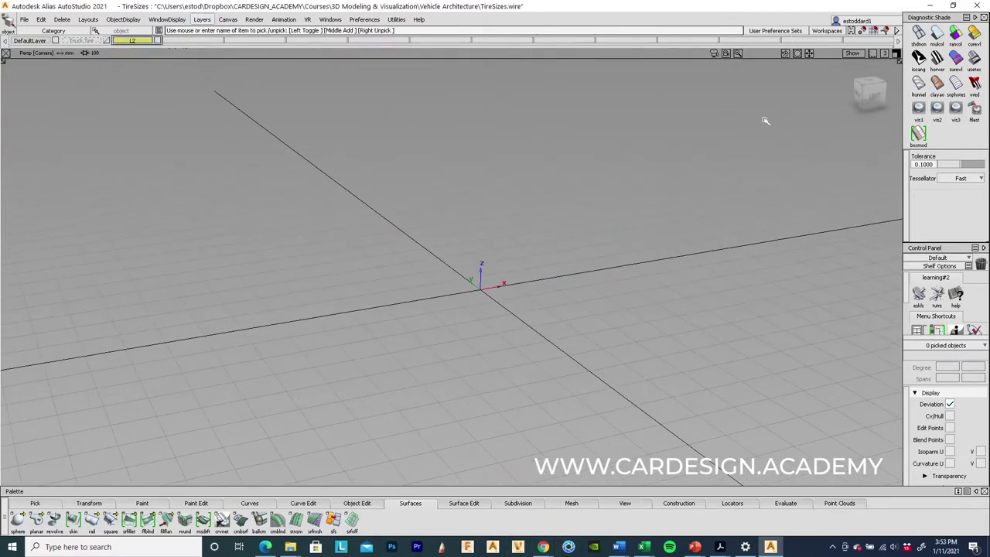
{"action": "left_click_drag", "start_coordinate": [869, 99], "coordinate": [869, 91]}
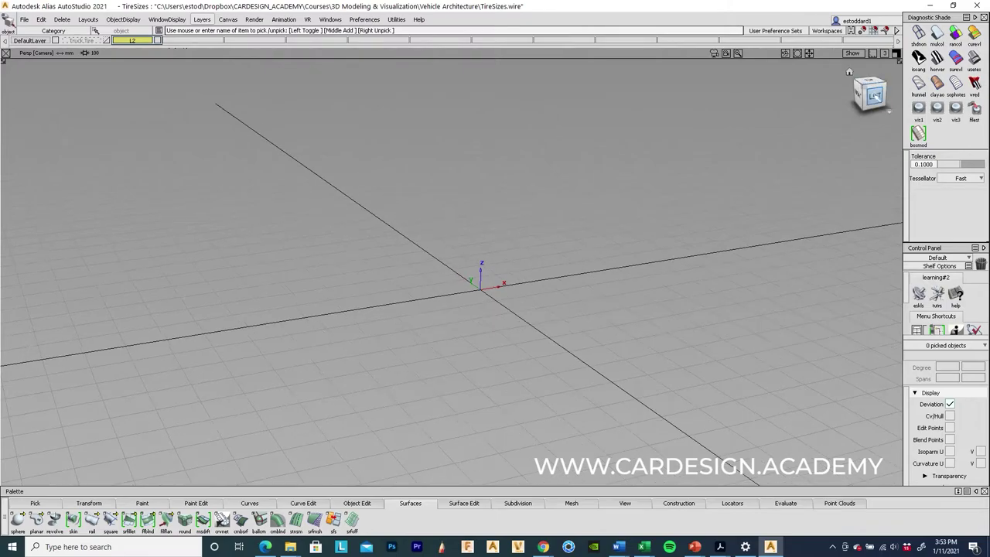
{"action": "left_click", "coordinate": [869, 99]}
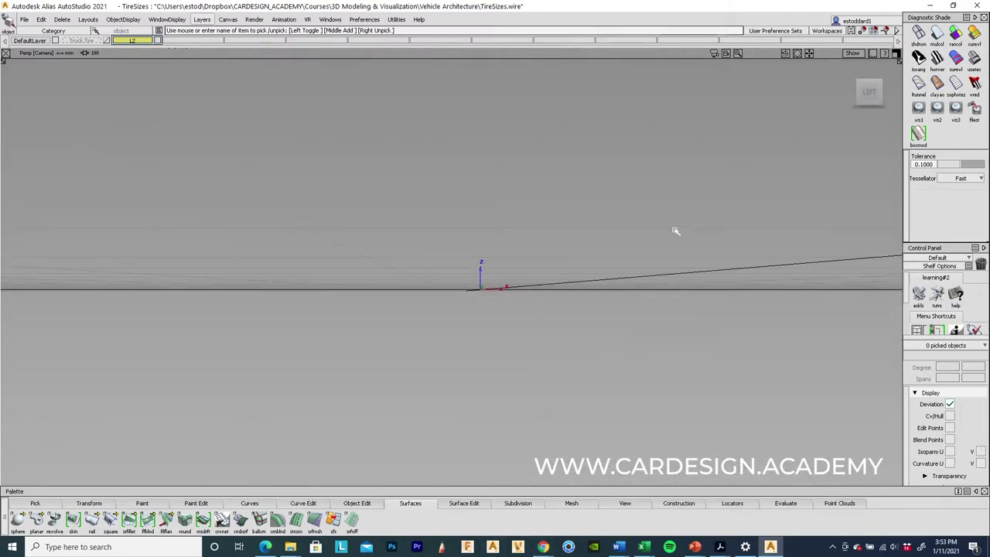
{"action": "left_click", "coordinate": [890, 112]}
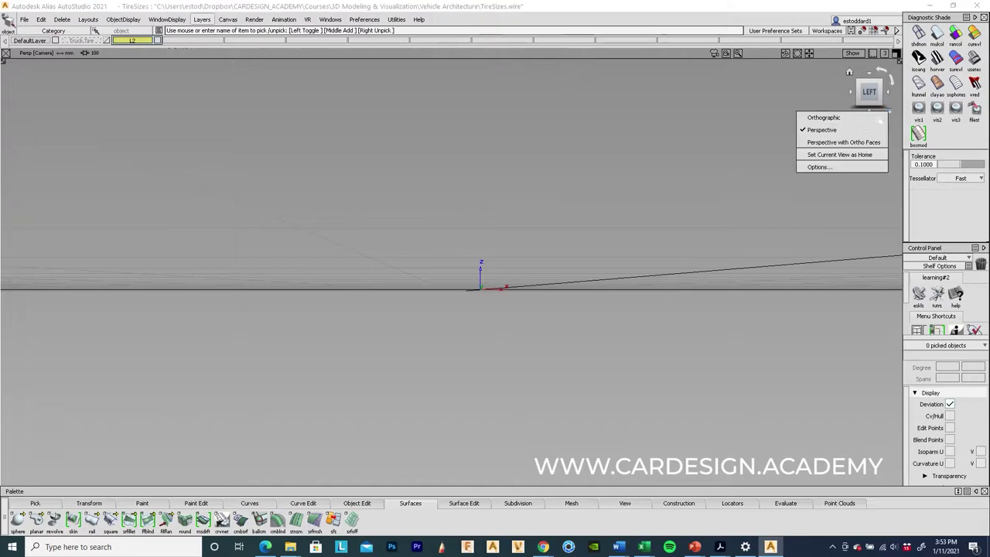
{"action": "left_click", "coordinate": [829, 114]}
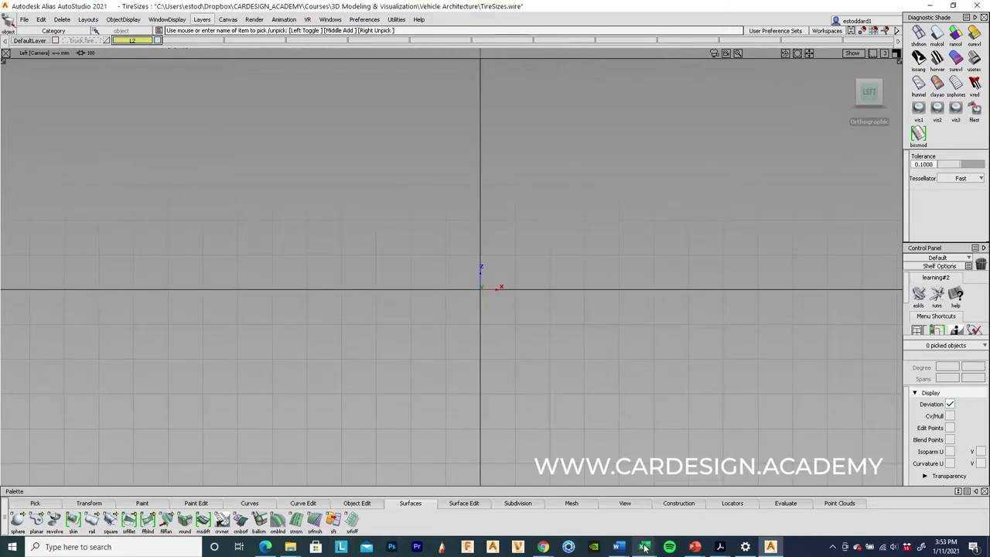
Look up the second vehicle's tire OD in the Excel workbook, and place a circle at the origin in Alias scaled to 770.
{"action": "mouse_move", "coordinate": [642, 546]}
{"action": "left_click", "coordinate": [754, 502]}
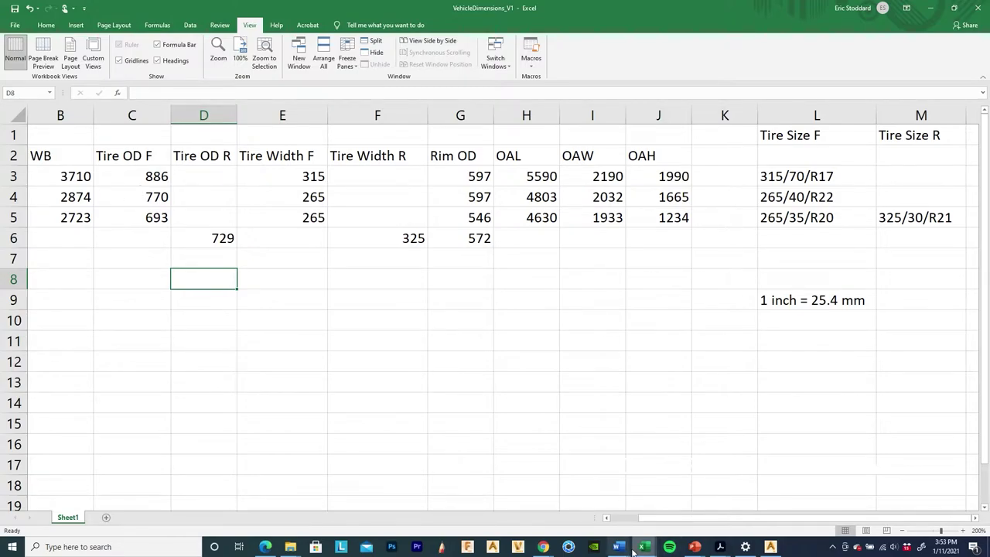
{"action": "left_click", "coordinate": [772, 546]}
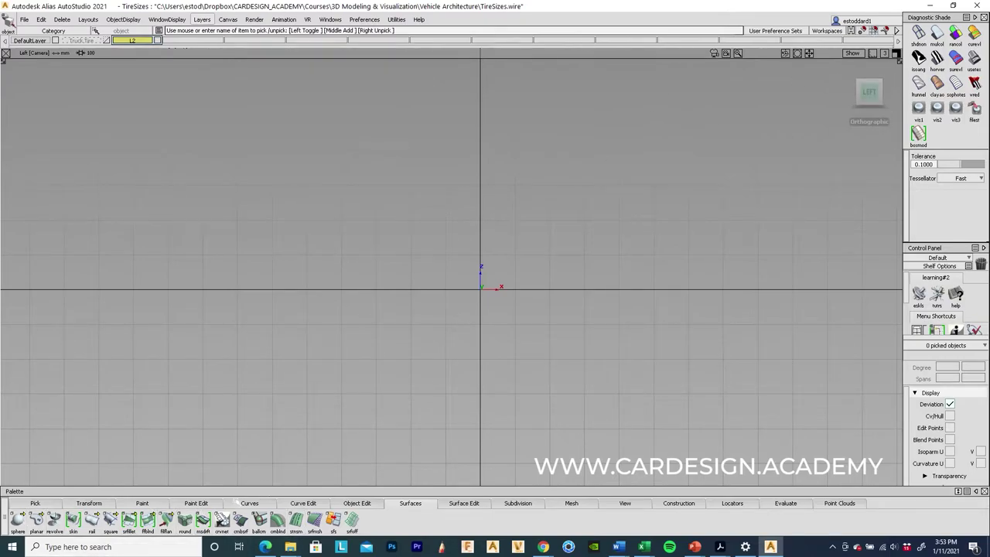
{"action": "left_click", "coordinate": [249, 503]}
{"action": "left_click", "coordinate": [480, 290]}
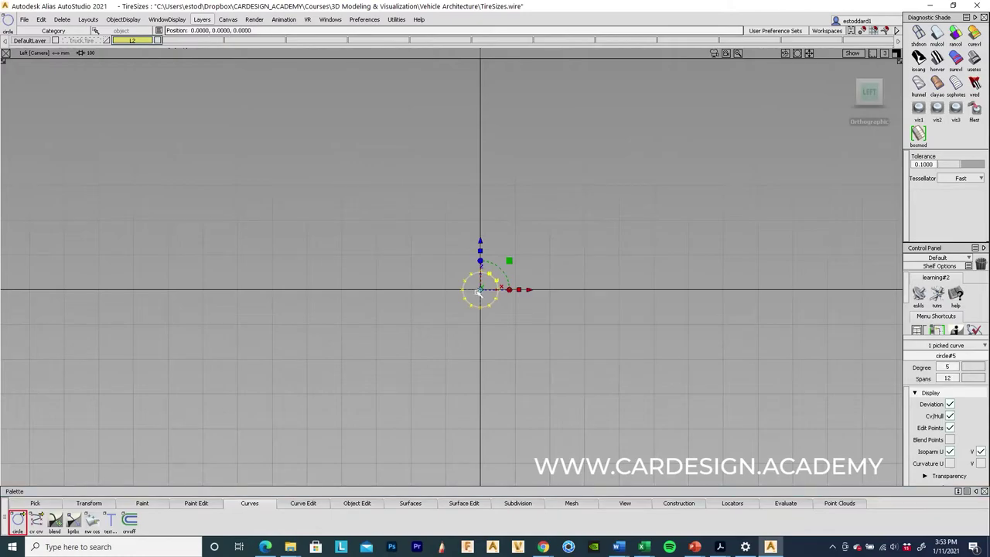
{"action": "left_click_drag", "start_coordinate": [581, 367], "coordinate": [667, 350], "text": "ctrl+shift"}
{"action": "type", "text": "770"}
{"action": "key", "text": "Return"}
{"action": "left_click_drag", "start_coordinate": [727, 347], "coordinate": [719, 264], "text": "ctrl+shift"}
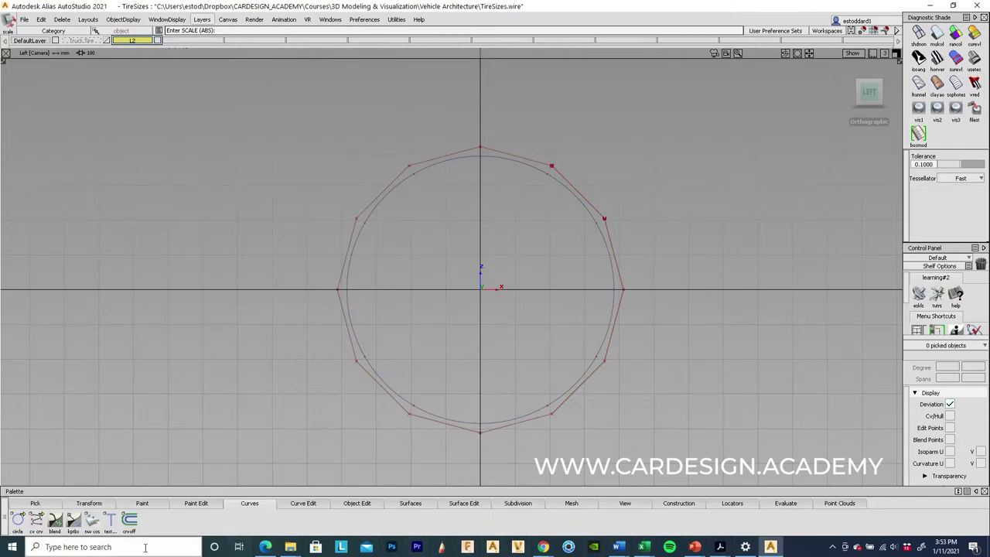
Check the rim OD in the Excel workbook, and try to duplicate the tire circle in Alias with the copy scaled to 597.
{"action": "mouse_move", "coordinate": [551, 544]}
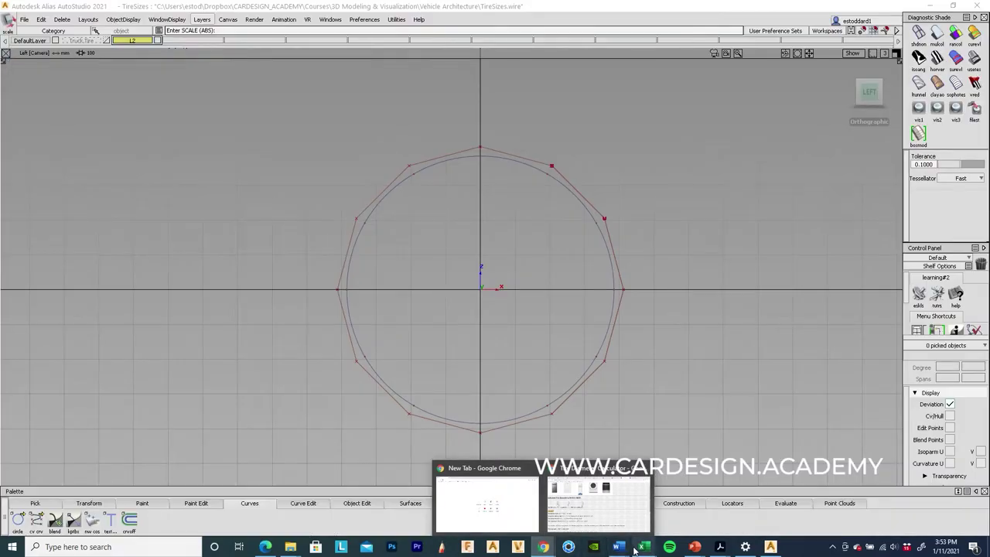
{"action": "mouse_move", "coordinate": [643, 545]}
{"action": "left_click", "coordinate": [705, 521]}
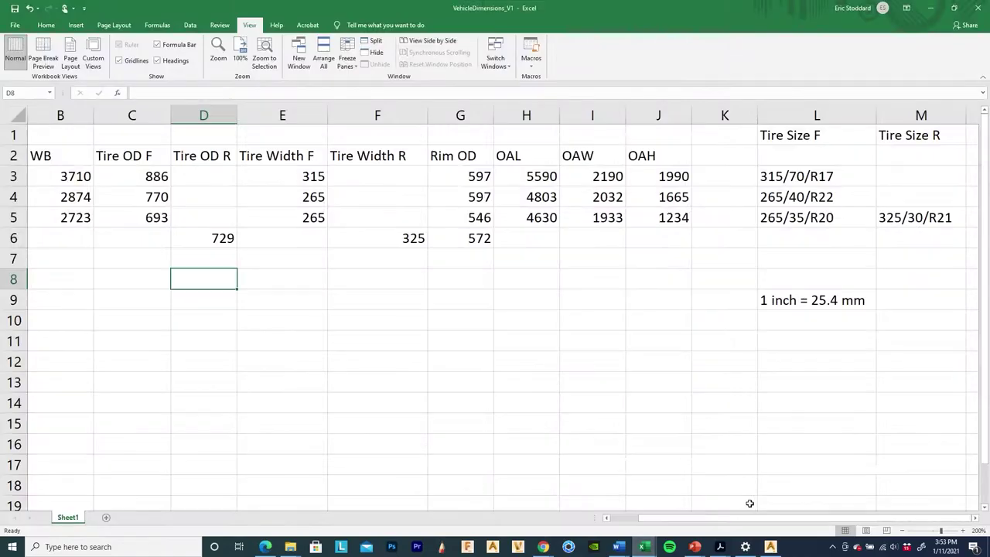
{"action": "left_click", "coordinate": [930, 8]}
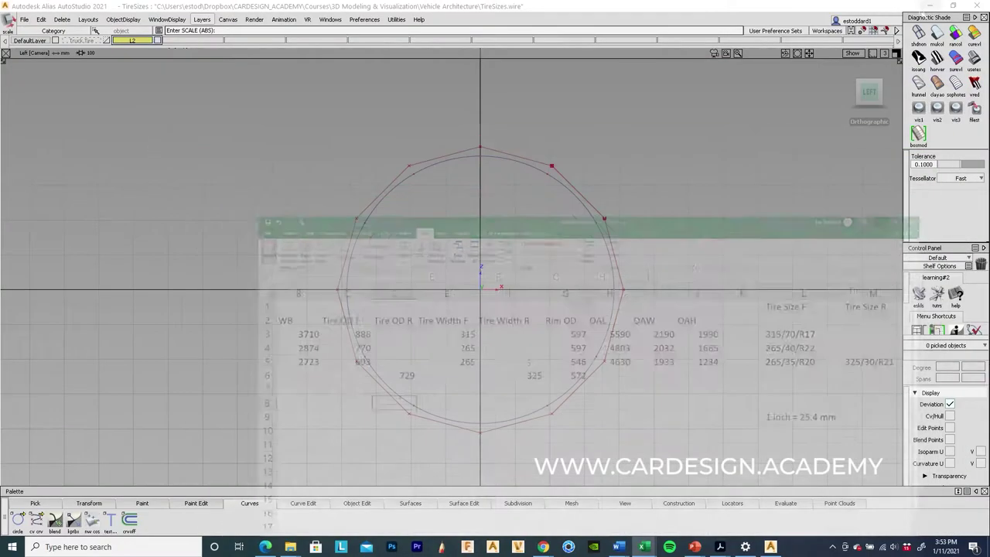
{"action": "left_click", "coordinate": [404, 155]}
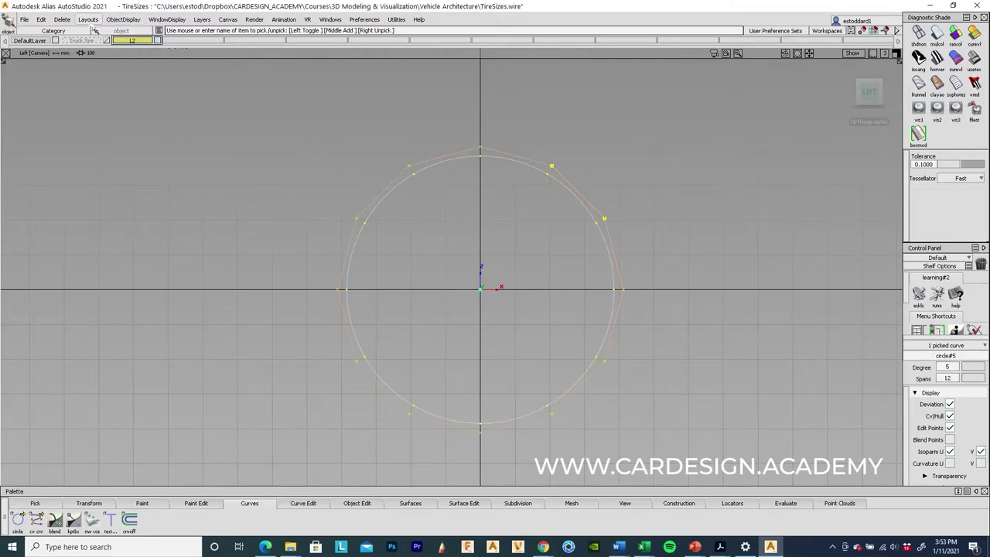
{"action": "left_click", "coordinate": [41, 18]}
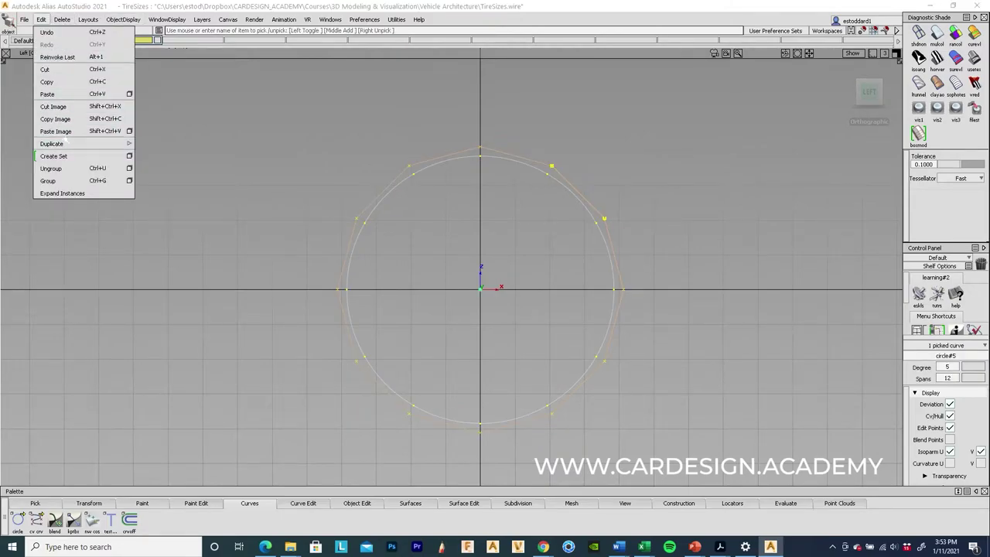
{"action": "left_click", "coordinate": [147, 143]}
{"action": "middle_click_drag", "start_coordinate": [225, 166], "coordinate": [300, 165], "text": "ctrl+shift"}
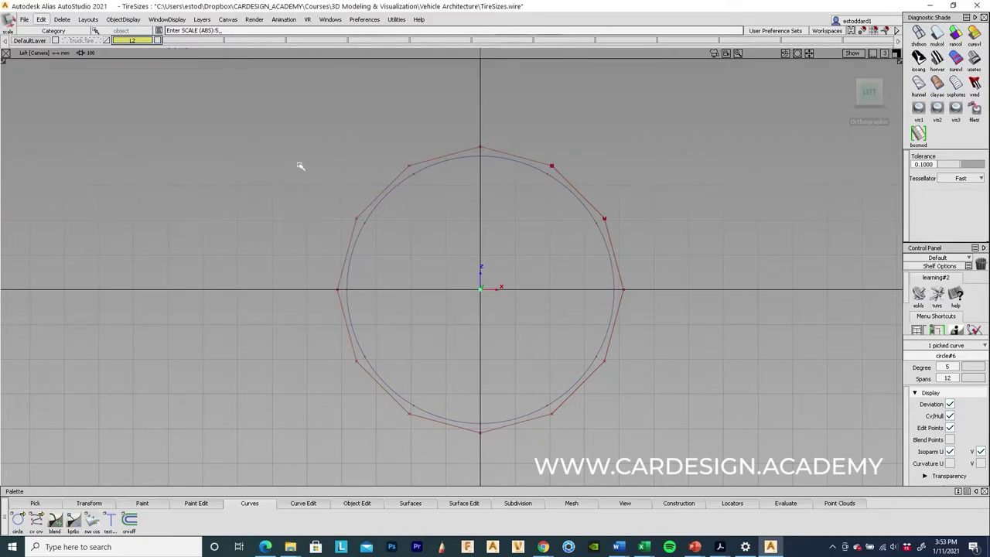
{"action": "key", "text": "Return"}
{"action": "left_click_drag", "start_coordinate": [363, 353], "coordinate": [271, 195], "text": "ctrl+shift"}
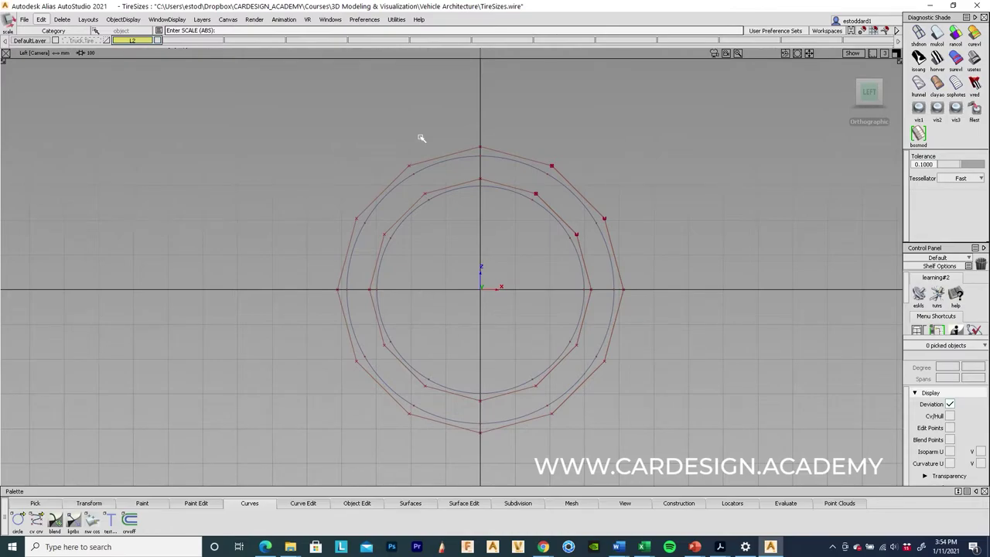
Inspect the circles from an angle and delete the smaller rim circle that is offset along Y.
{"action": "left_click_drag", "start_coordinate": [270, 147], "coordinate": [455, 259], "text": "alt+shift"}
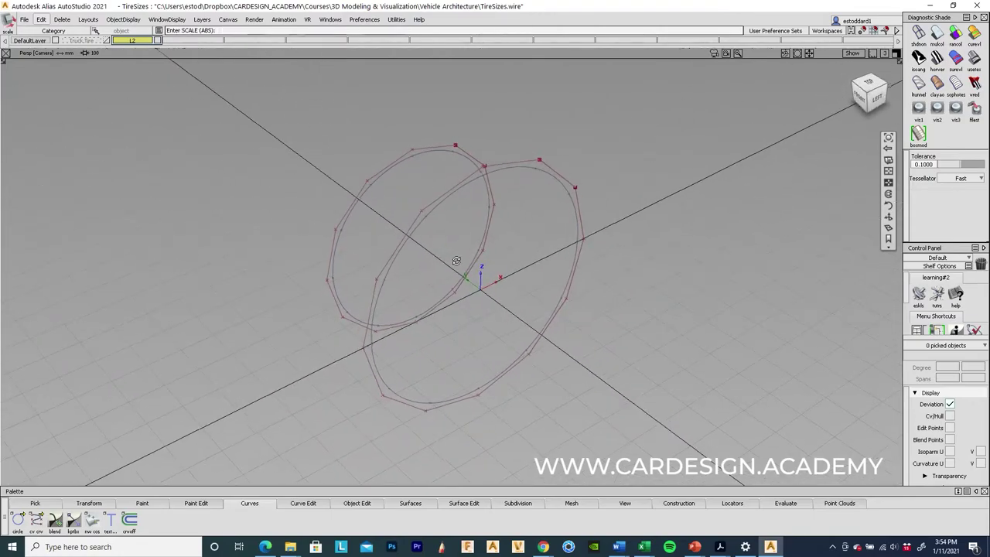
{"action": "left_click", "coordinate": [453, 148]}
{"action": "key", "text": "Delete"}
{"action": "left_click", "coordinate": [448, 314]}
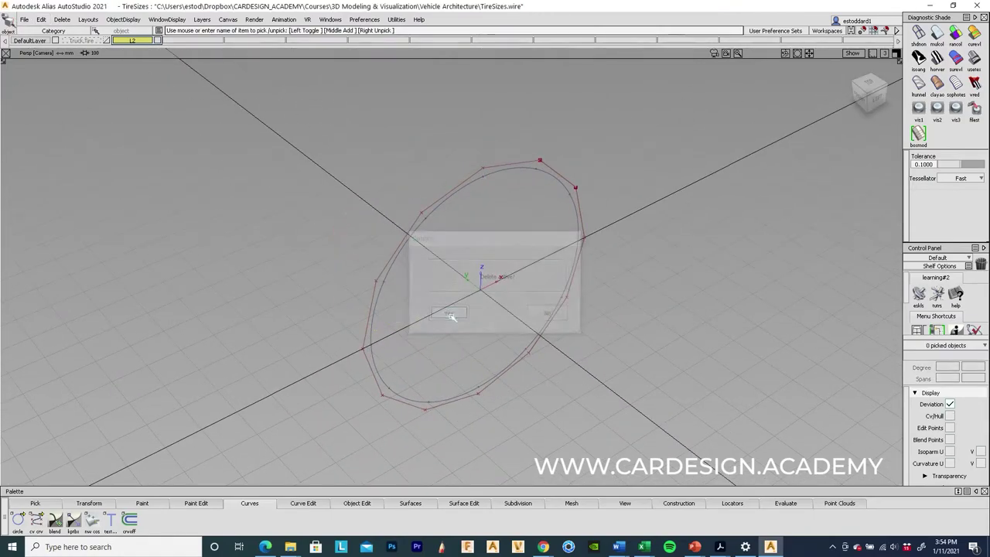
Duplicate the tire circle in place as one copy with the Y translation set to 0.
{"action": "left_click_drag", "start_coordinate": [541, 132], "coordinate": [529, 228]}
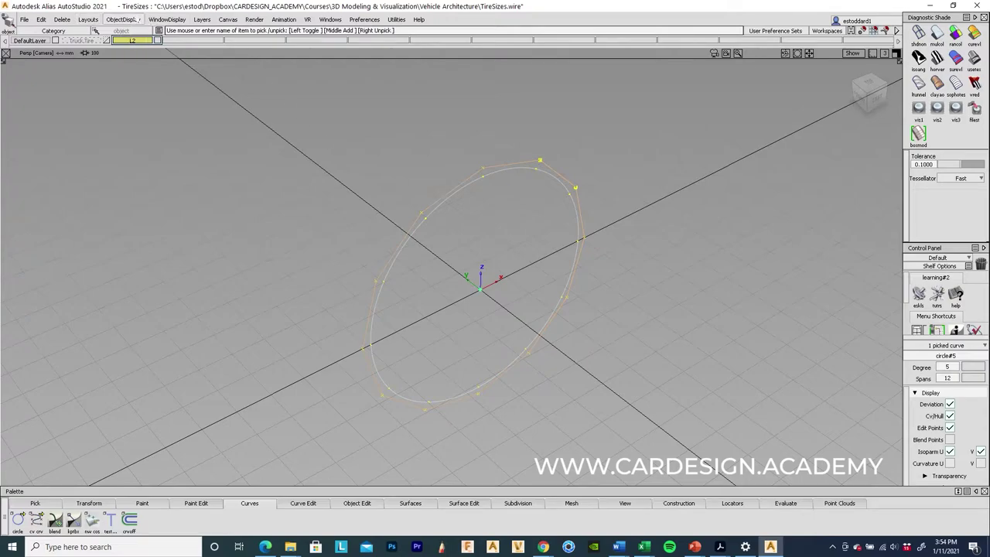
{"action": "left_click", "coordinate": [41, 18]}
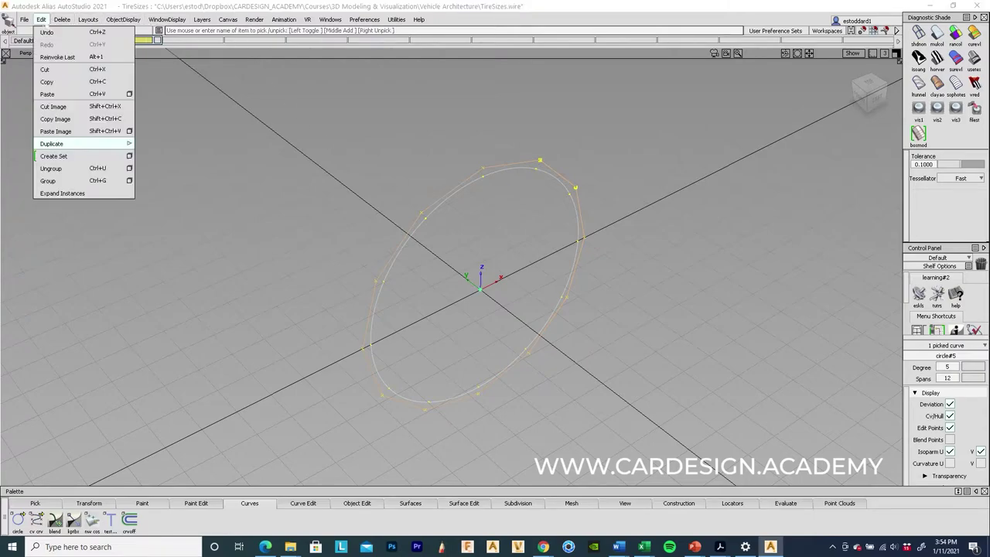
{"action": "mouse_move", "coordinate": [77, 144]}
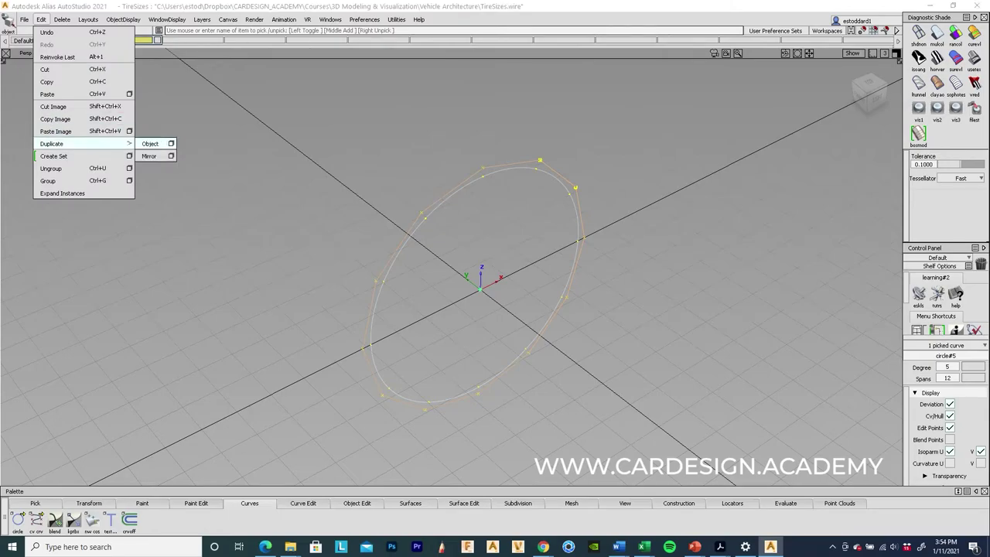
{"action": "left_click", "coordinate": [172, 144]}
{"action": "left_click_drag", "start_coordinate": [730, 129], "coordinate": [590, 132]}
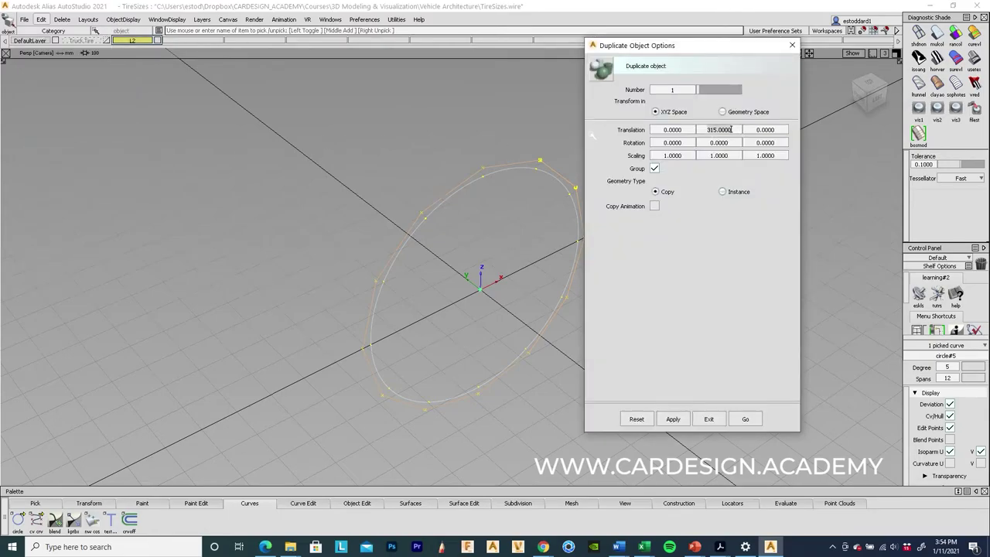
{"action": "type", "text": "0"}
{"action": "key", "text": "Return"}
{"action": "left_click", "coordinate": [744, 419]}
Scale the duplicated circle to the rim OD of 597.
{"action": "middle_click_drag", "start_coordinate": [754, 297], "coordinate": [790, 298], "text": "ctrl+shift"}
{"action": "left_click_drag", "start_coordinate": [790, 298], "coordinate": [791, 302], "text": "ctrl+shift"}
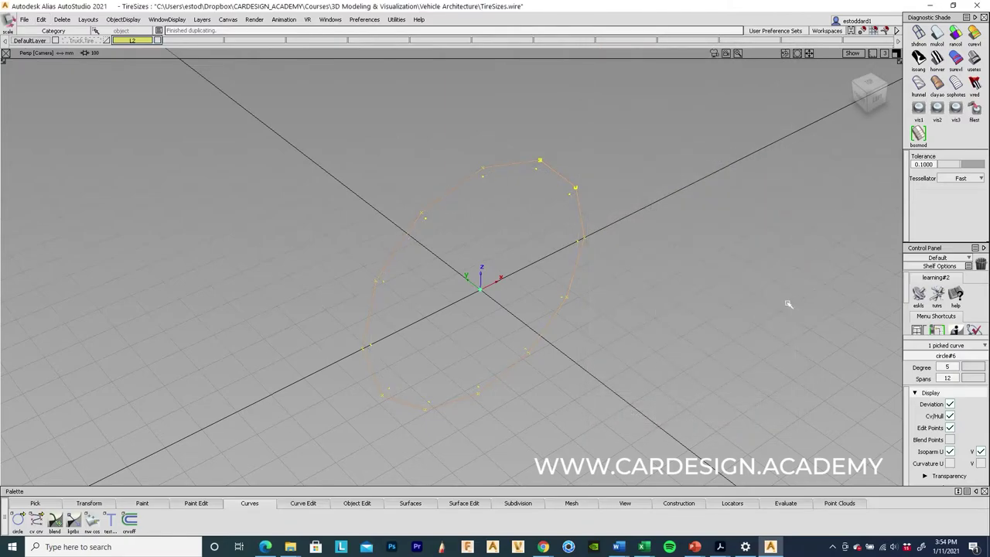
{"action": "key", "text": "Return"}
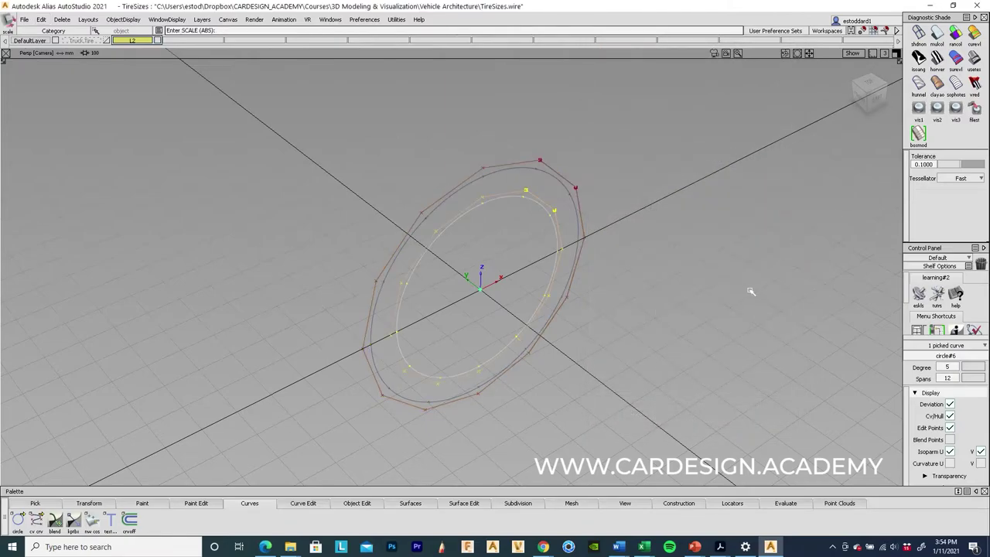
Look up the second vehicle's tire width in the Excel workbook, and duplicate both circles in Alias with a Y translation of 265.
{"action": "left_click_drag", "start_coordinate": [548, 285], "coordinate": [543, 102], "text": "ctrl+shift"}
{"action": "left_click_drag", "start_coordinate": [525, 141], "coordinate": [521, 222]}
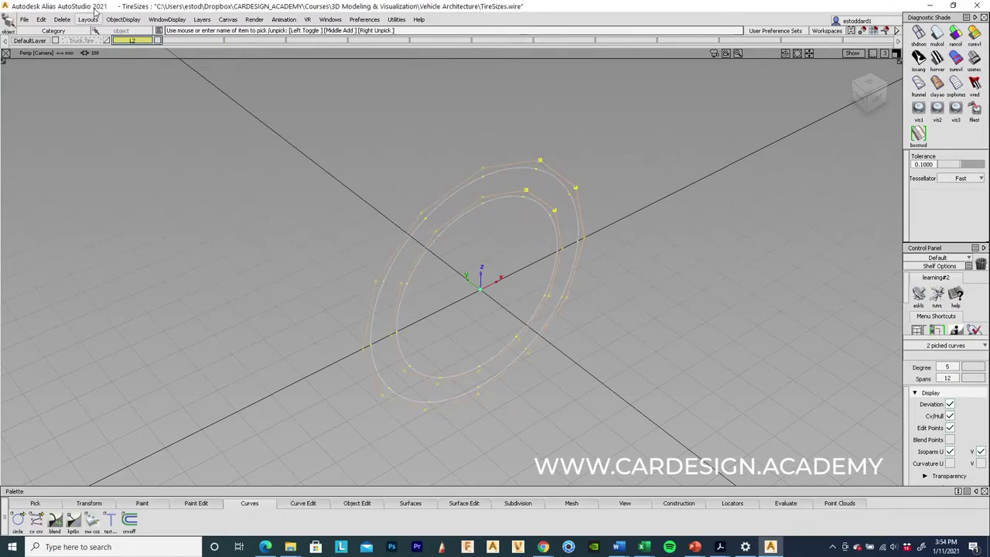
{"action": "left_click", "coordinate": [41, 19]}
{"action": "mouse_move", "coordinate": [51, 144]}
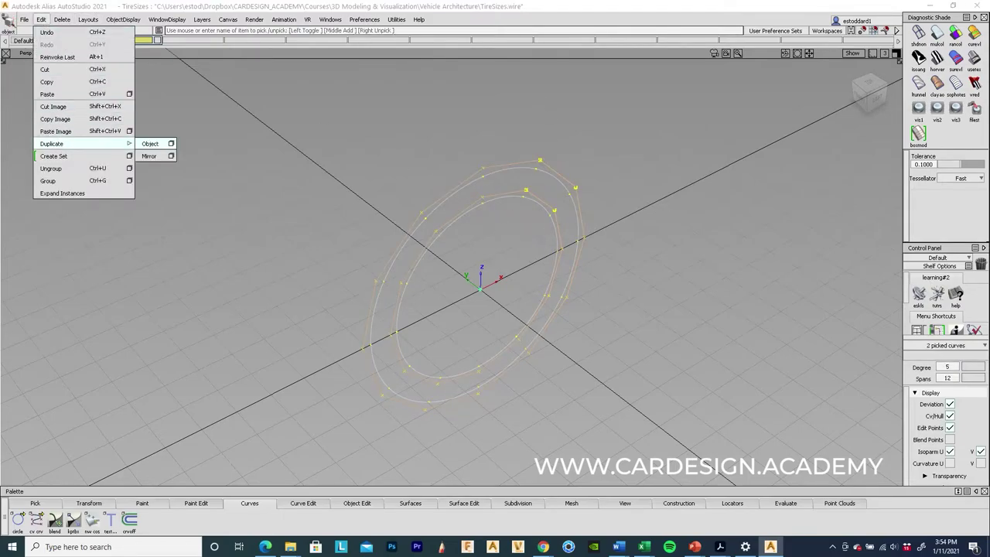
{"action": "left_click", "coordinate": [171, 143]}
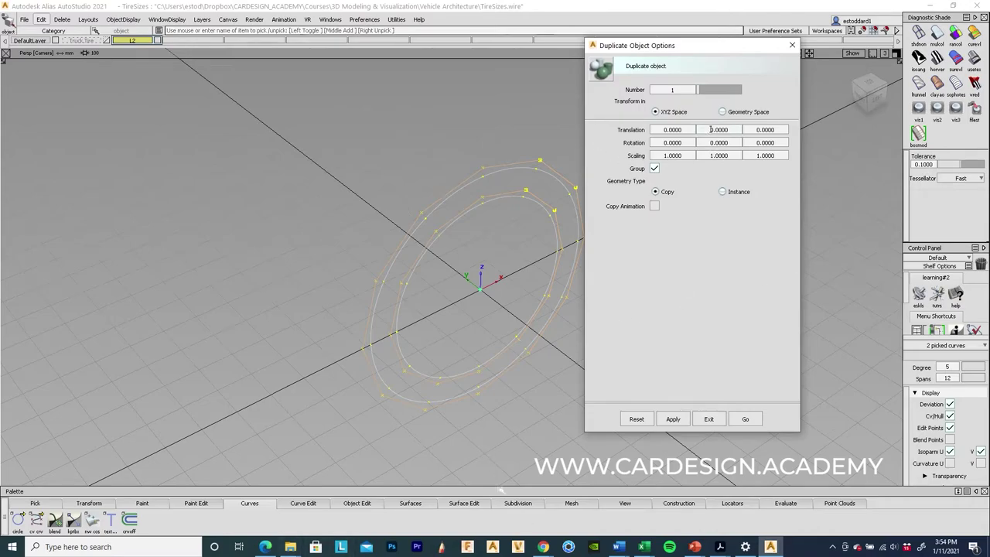
{"action": "mouse_move", "coordinate": [643, 546]}
{"action": "left_click", "coordinate": [642, 503]}
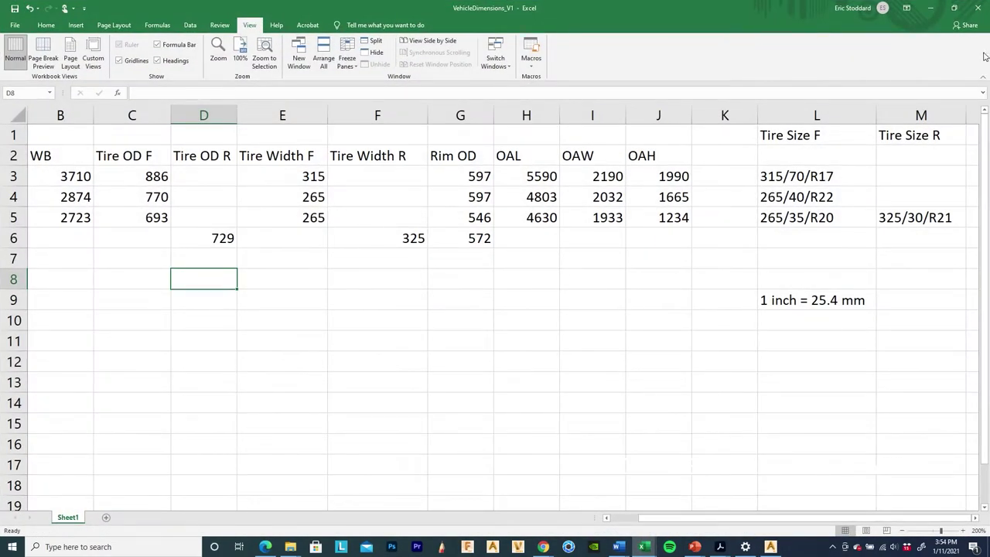
{"action": "left_click", "coordinate": [931, 8]}
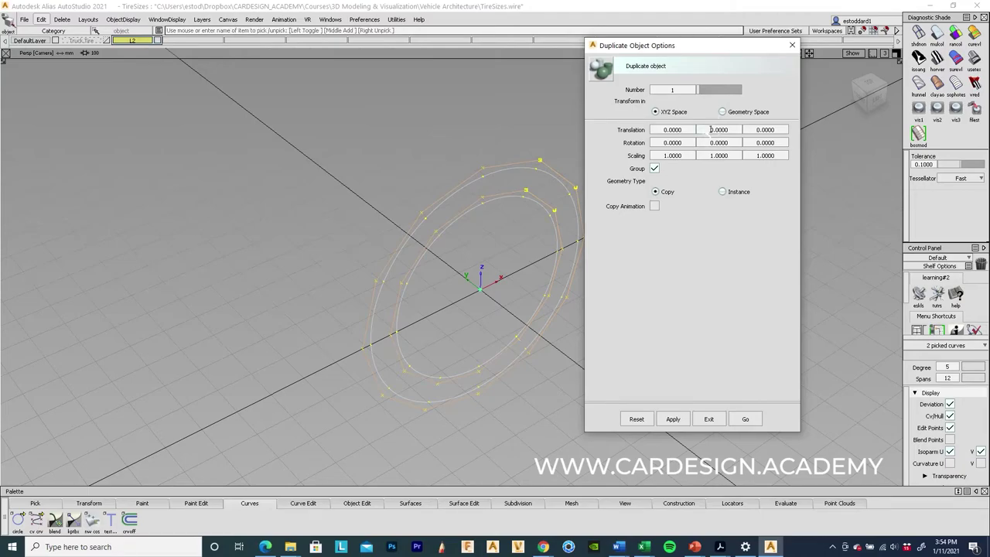
{"action": "left_click_drag", "start_coordinate": [709, 129], "coordinate": [728, 129]}
{"action": "type", "text": "265"}
{"action": "left_click", "coordinate": [745, 418]}
{"action": "left_click_drag", "start_coordinate": [559, 343], "coordinate": [446, 462], "text": "alt+shift"}
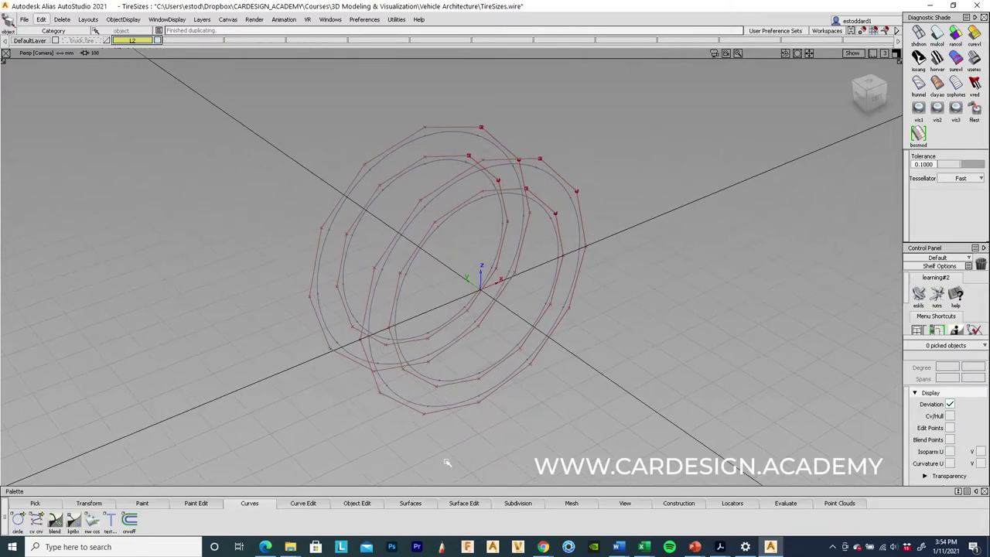
Skin a tread surface between the two outer tire circles.
{"action": "left_click", "coordinate": [424, 503]}
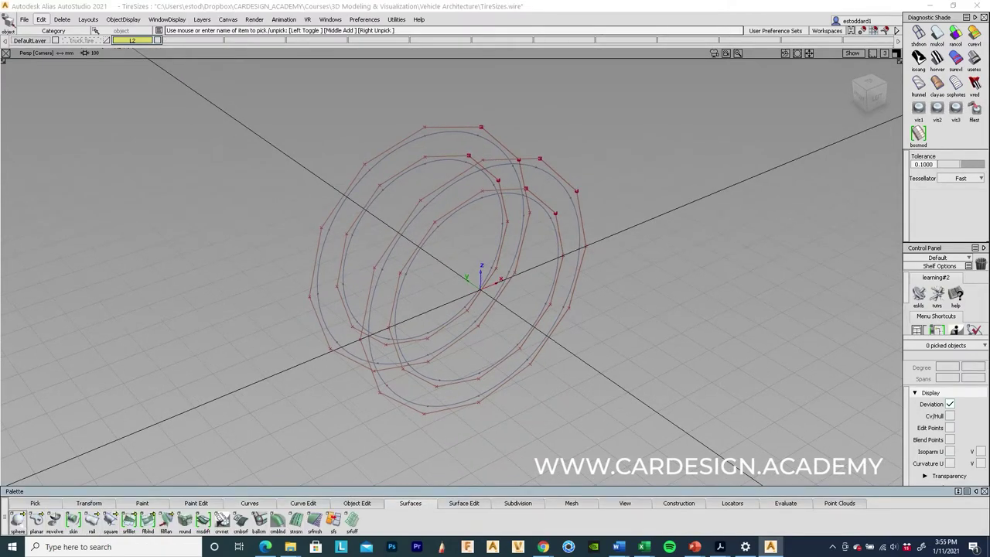
{"action": "left_click", "coordinate": [72, 520]}
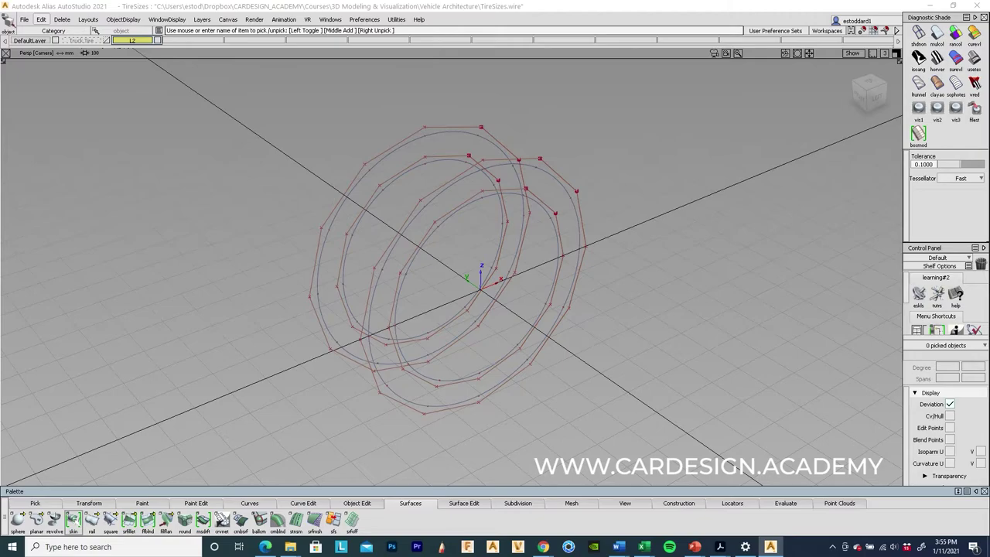
{"action": "left_click", "coordinate": [410, 228]}
{"action": "left_click", "coordinate": [386, 158]}
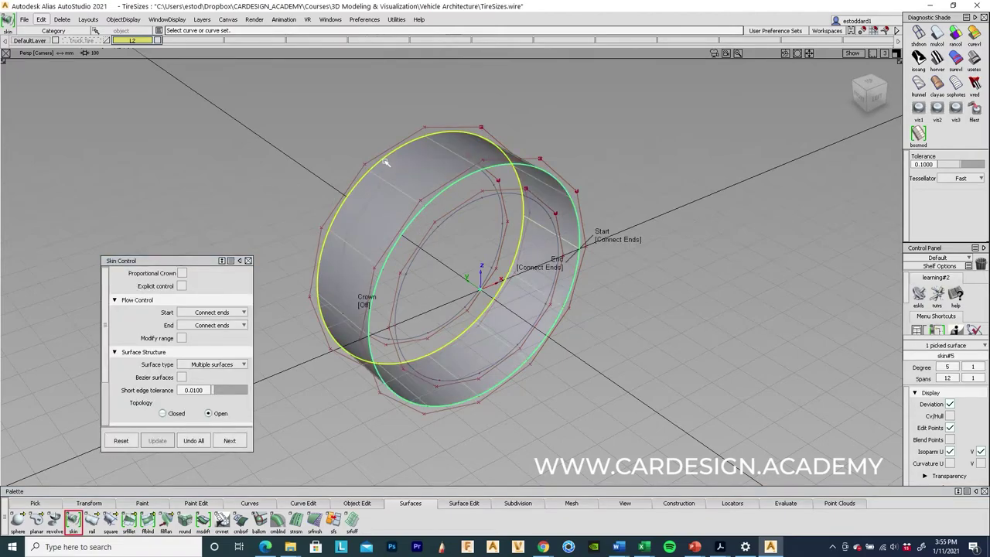
Skin the sidewall between the inner and outer circles on the tire's near side.
{"action": "left_click", "coordinate": [448, 221]}
{"action": "left_click_drag", "start_coordinate": [450, 222], "coordinate": [482, 242], "text": "alt+shift"}
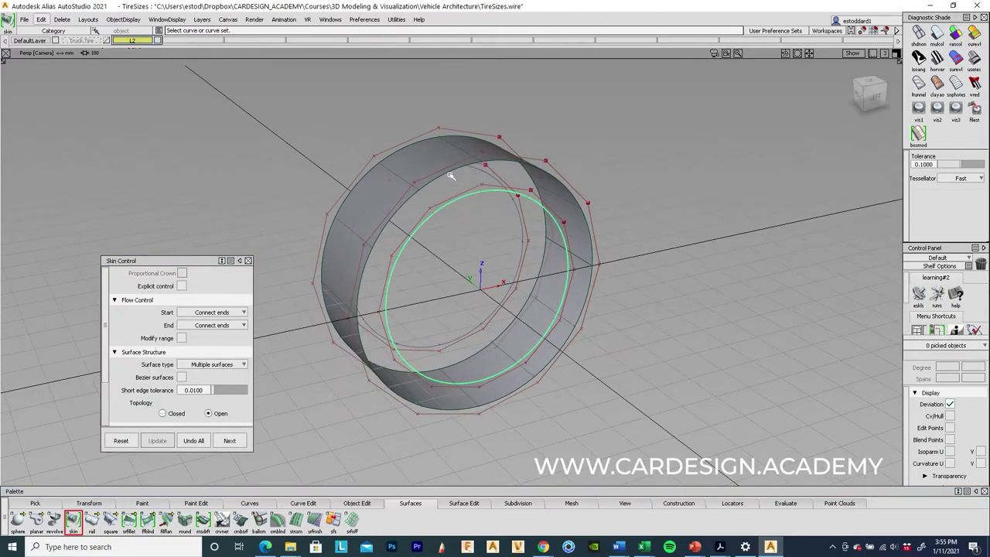
{"action": "left_click", "coordinate": [462, 194]}
{"action": "left_click", "coordinate": [463, 194]}
Skin the opposite sidewall between the inner and outer circles on the tire's other side.
{"action": "left_click_drag", "start_coordinate": [502, 219], "coordinate": [392, 187], "text": "alt+shift"}
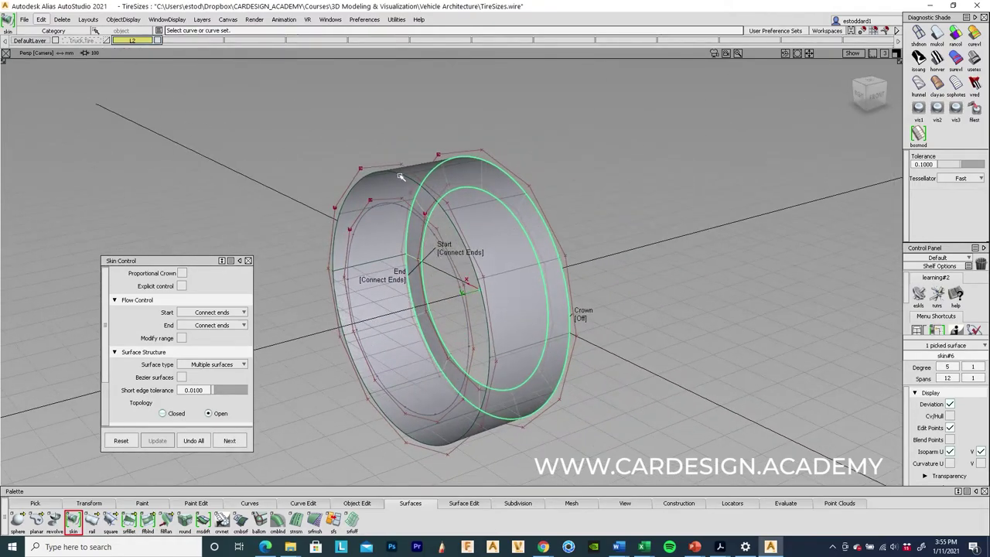
{"action": "left_click", "coordinate": [390, 178]}
{"action": "left_click", "coordinate": [403, 181]}
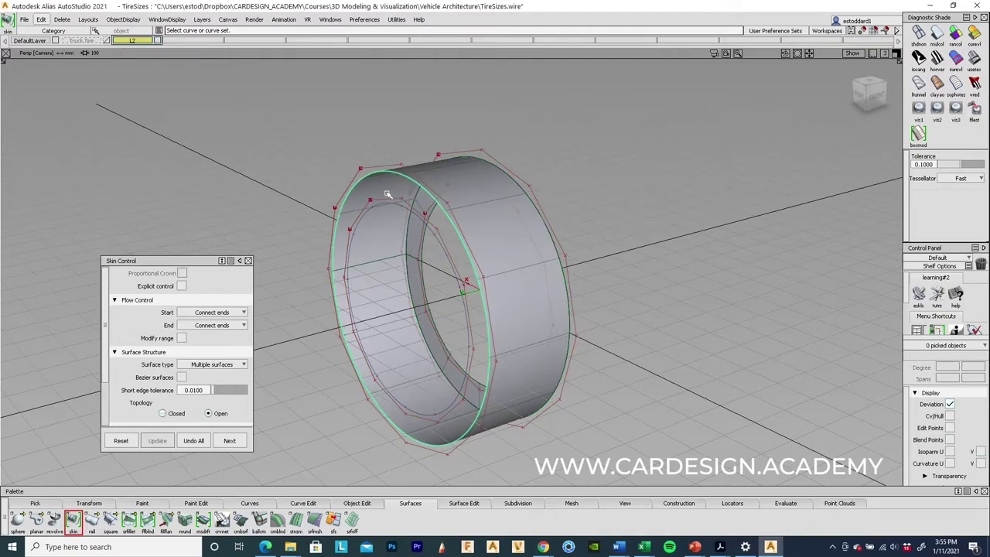
{"action": "left_click", "coordinate": [386, 204]}
{"action": "left_click", "coordinate": [397, 210]}
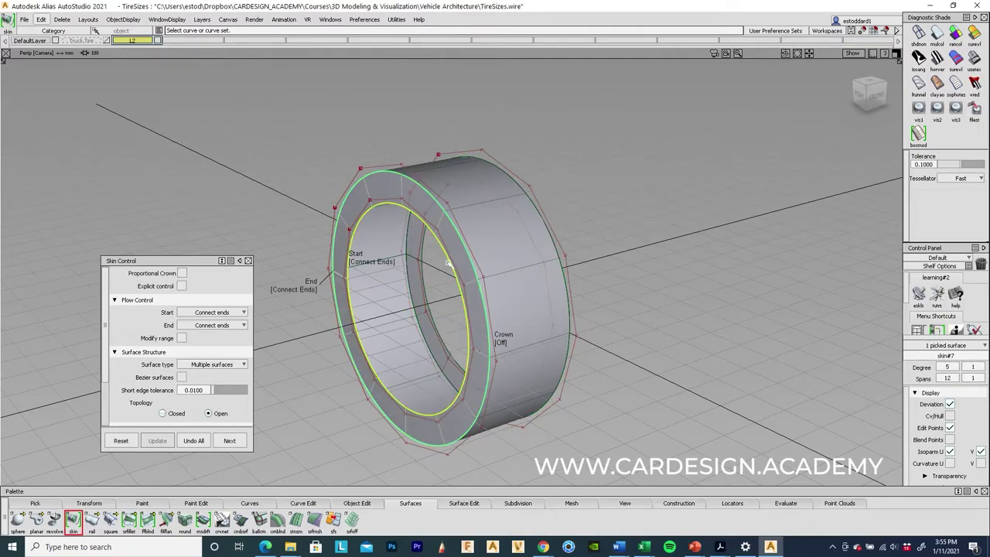
Skin the inner rim surface between the two inner circles.
{"action": "left_click_drag", "start_coordinate": [468, 294], "coordinate": [849, 263], "text": "alt+shift"}
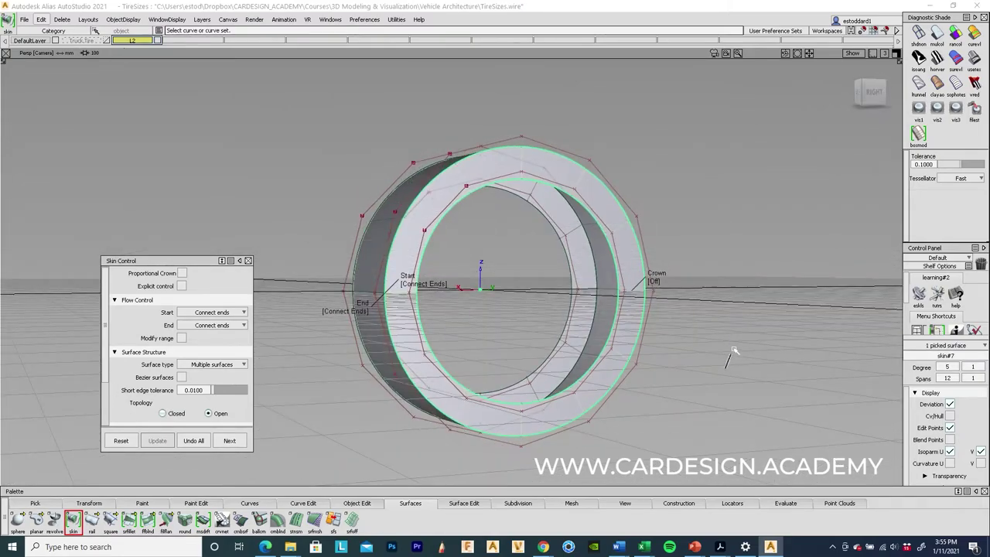
{"action": "key", "text": "space"}
{"action": "left_click", "coordinate": [612, 254]}
{"action": "left_click", "coordinate": [661, 258]}
{"action": "left_click", "coordinate": [567, 249]}
{"action": "left_click", "coordinate": [584, 256]}
Rename the active layer CUV Tire and assign all of the new tire's curves and surfaces to it.
{"action": "left_click_drag", "start_coordinate": [672, 356], "coordinate": [691, 226], "text": "ctrl+shift"}
{"action": "mouse_move", "coordinate": [680, 232]}
{"action": "left_mouse_down", "text": "alt+shift"}
{"action": "mouse_move", "coordinate": [453, 214]}
{"action": "mouse_move", "coordinate": [172, 221]}
{"action": "mouse_move", "coordinate": [131, 232]}
{"action": "left_mouse_up", "text": "alt+shift"}
{"action": "left_click_drag", "start_coordinate": [310, 124], "coordinate": [601, 364]}
{"action": "left_click_drag", "start_coordinate": [131, 40], "coordinate": [131, 49]}
{"action": "double_click", "coordinate": [133, 40]}
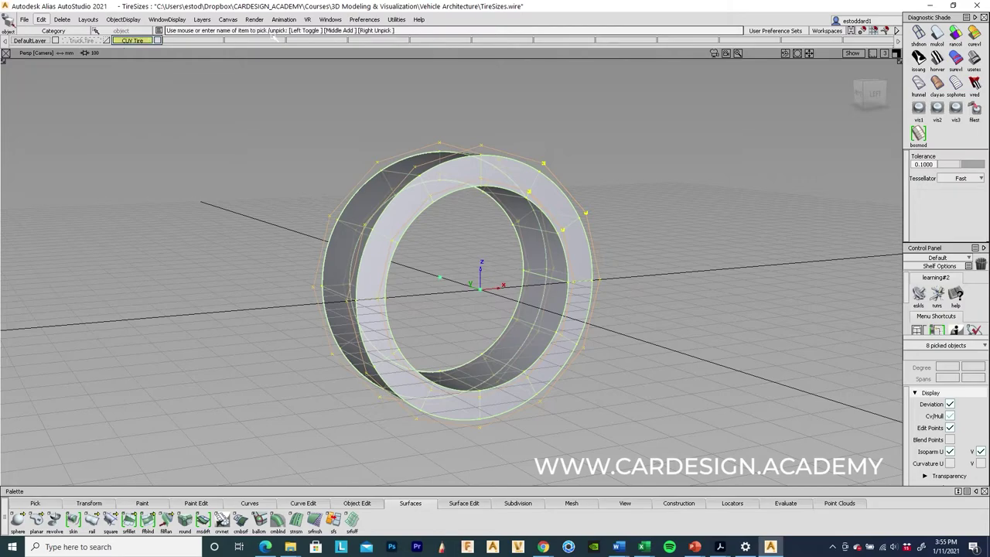
{"action": "left_click_drag", "start_coordinate": [135, 40], "coordinate": [136, 73]}
{"action": "left_click", "coordinate": [136, 41]}
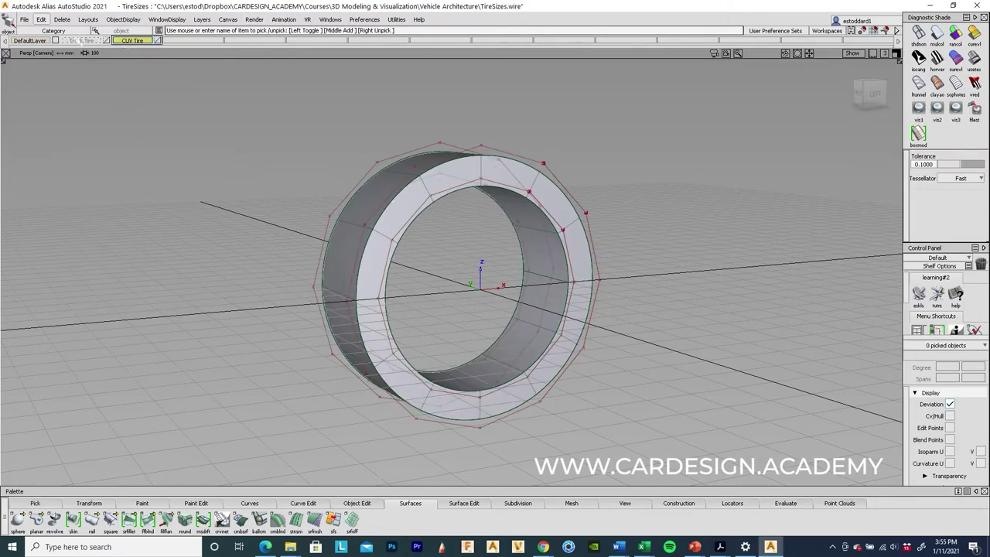
Compare the two tires by switching repeatedly between the Truck Tire and CUV Tire layers.
{"action": "left_click", "coordinate": [93, 40]}
{"action": "left_click", "coordinate": [128, 40]}
{"action": "left_click", "coordinate": [85, 40]}
{"action": "left_click", "coordinate": [130, 40]}
{"action": "left_click", "coordinate": [90, 40]}
{"action": "left_click", "coordinate": [126, 40]}
{"action": "left_click", "coordinate": [84, 41]}
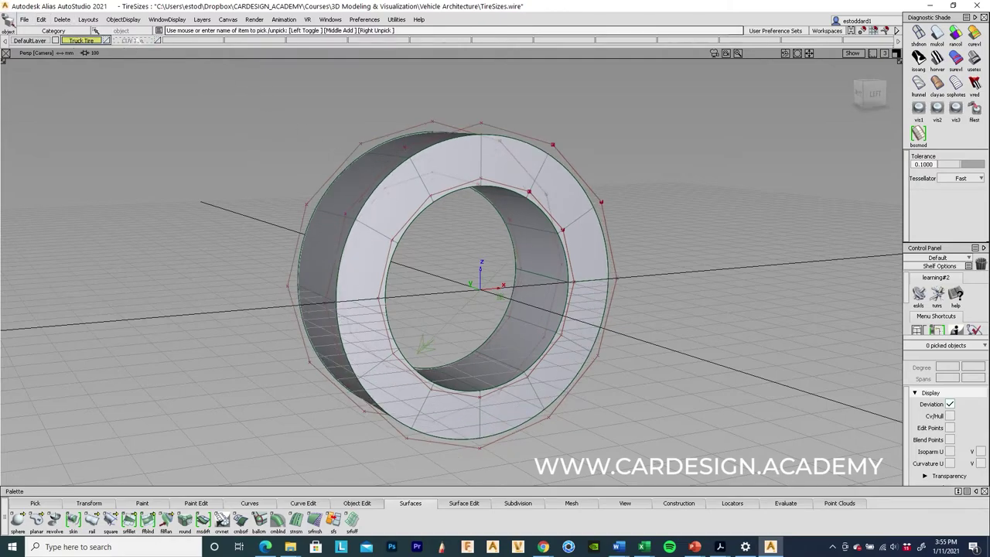
{"action": "left_click", "coordinate": [131, 40]}
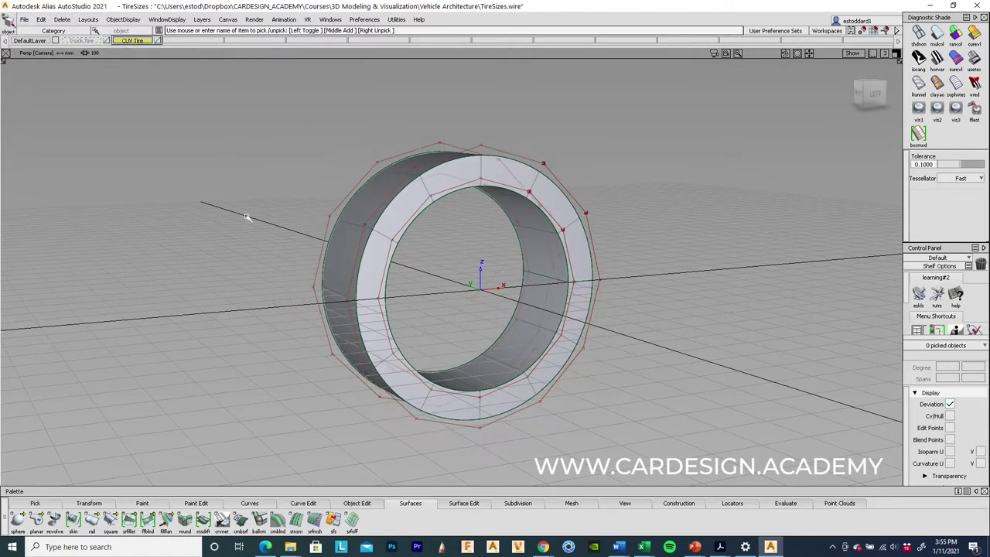
Create a new layer for the third vehicle's tire, with the CUV Tire layer hidden.
{"action": "left_click_drag", "start_coordinate": [266, 137], "coordinate": [647, 161], "text": "alt+shift"}
{"action": "right_click_drag", "start_coordinate": [646, 161], "coordinate": [541, 202], "text": "alt+shift"}
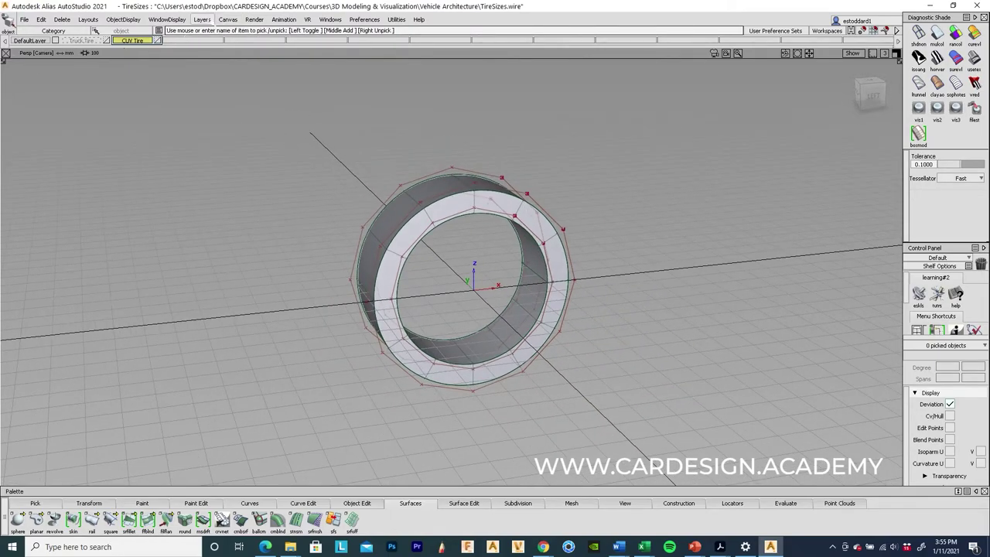
{"action": "left_click", "coordinate": [202, 19]}
{"action": "left_click", "coordinate": [203, 32]}
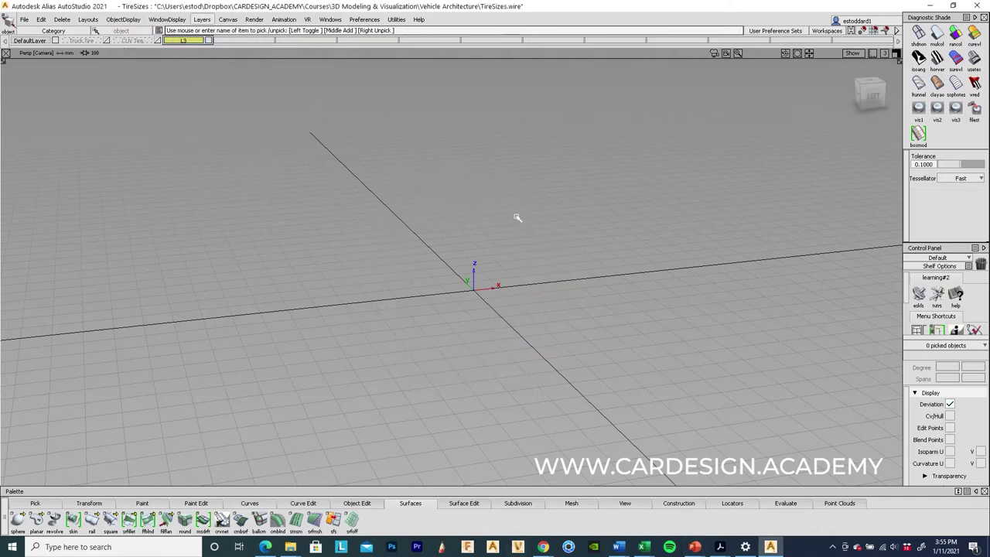
Look up the third vehicle's front tire OD in the Excel workbook and return to Alias.
{"action": "mouse_move", "coordinate": [642, 547]}
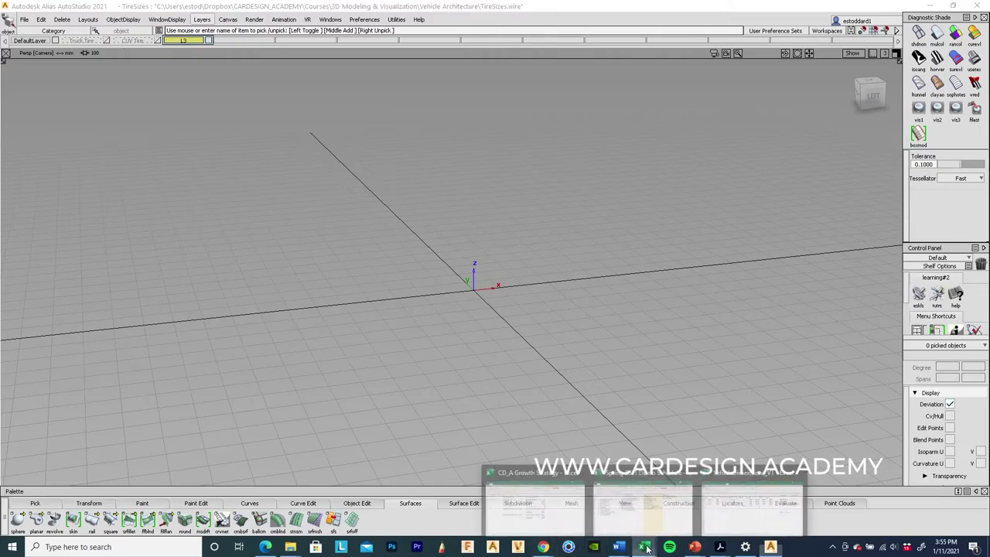
{"action": "left_click", "coordinate": [750, 506]}
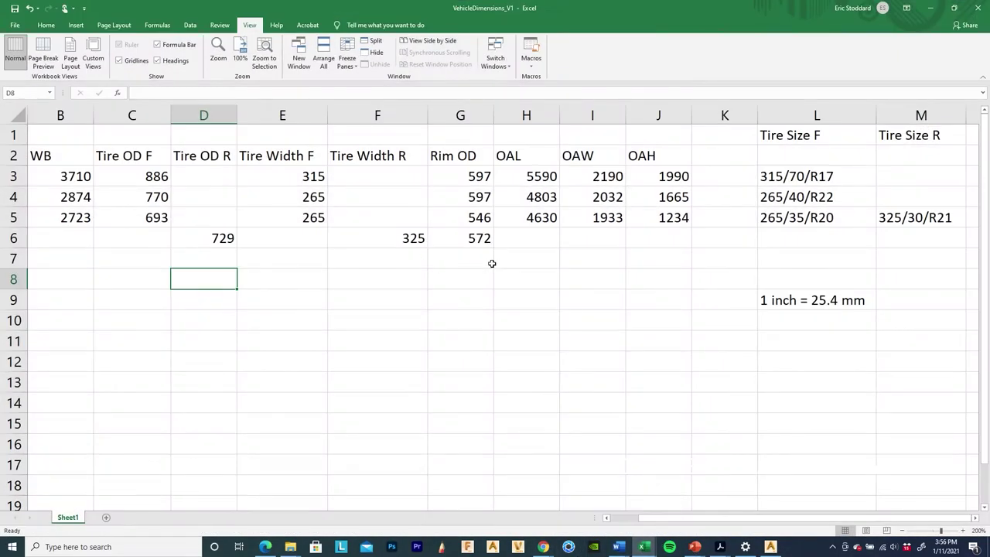
{"action": "left_click_drag", "start_coordinate": [644, 523], "coordinate": [662, 522]}
{"action": "left_click", "coordinate": [770, 547]}
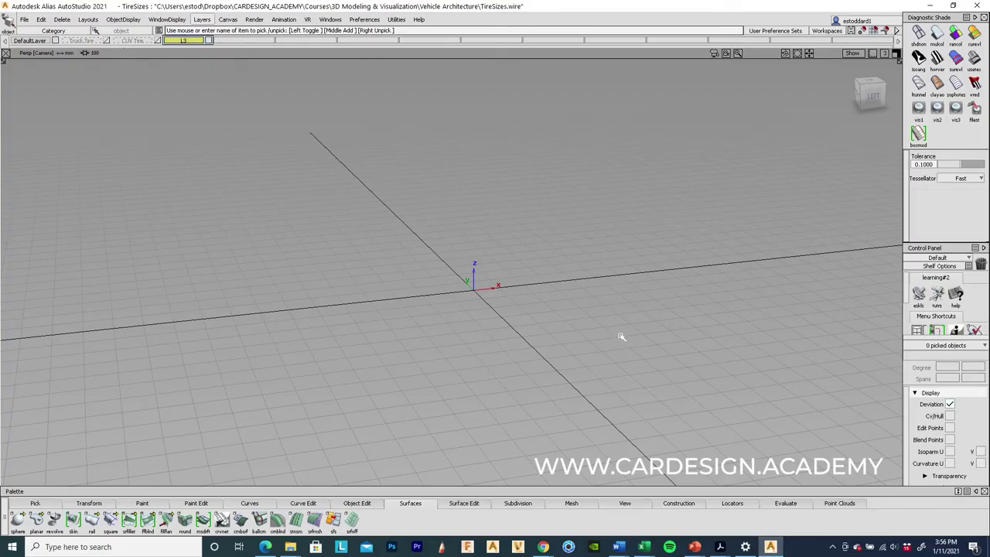
Place a circle at the origin in the Left view and scale it to 693.
{"action": "left_click_drag", "start_coordinate": [612, 347], "coordinate": [601, 353], "text": "alt+shift"}
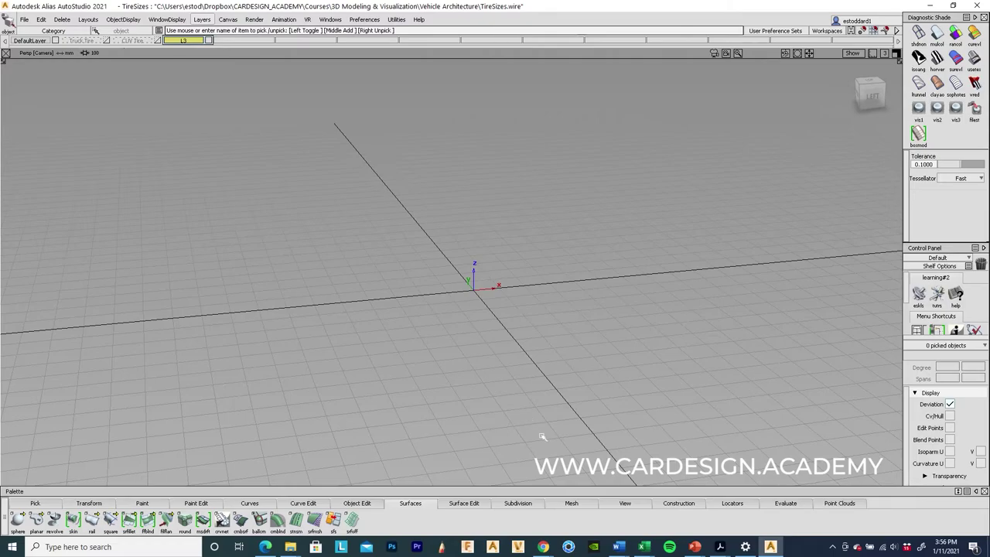
{"action": "left_click", "coordinate": [869, 94]}
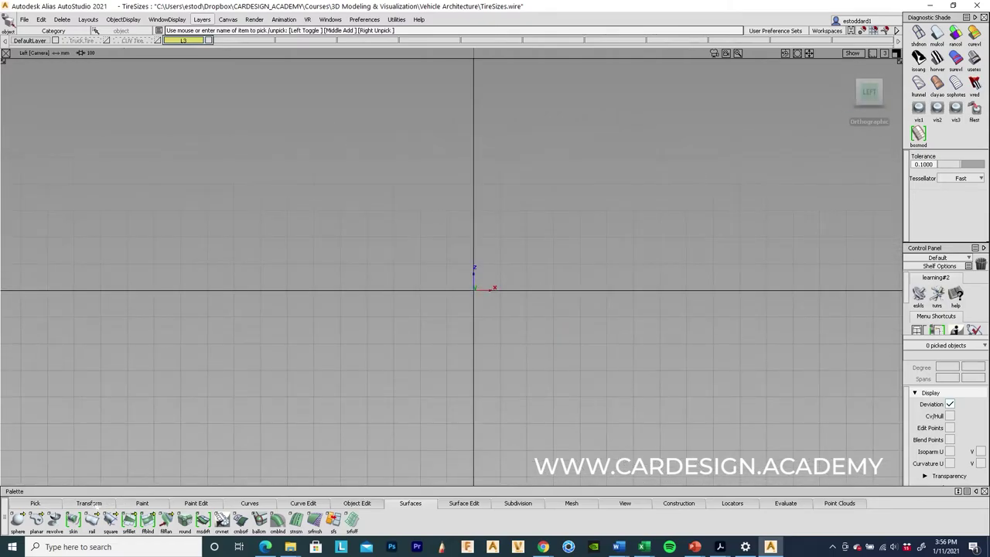
{"action": "left_click", "coordinate": [250, 504]}
{"action": "left_click", "coordinate": [17, 520]}
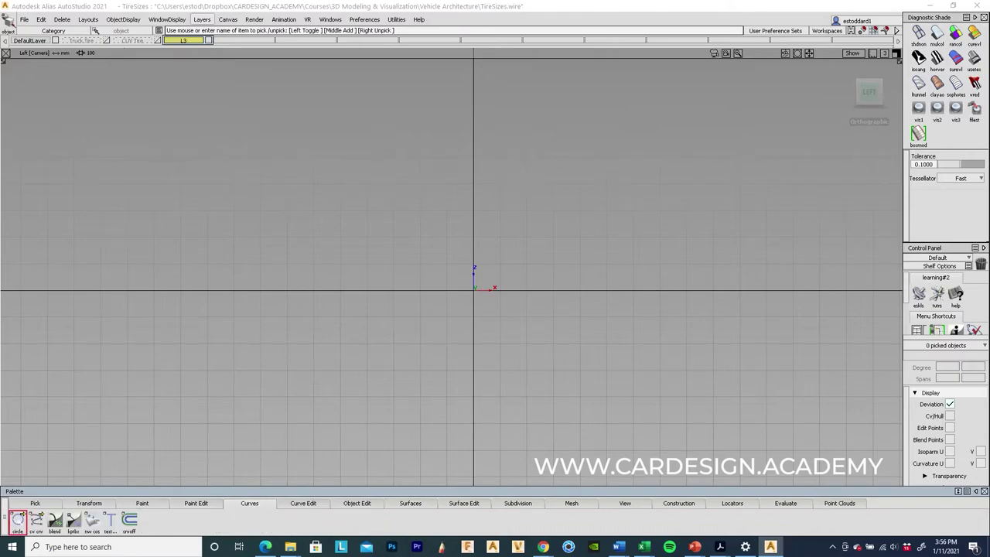
{"action": "left_click", "coordinate": [476, 289], "text": "alt"}
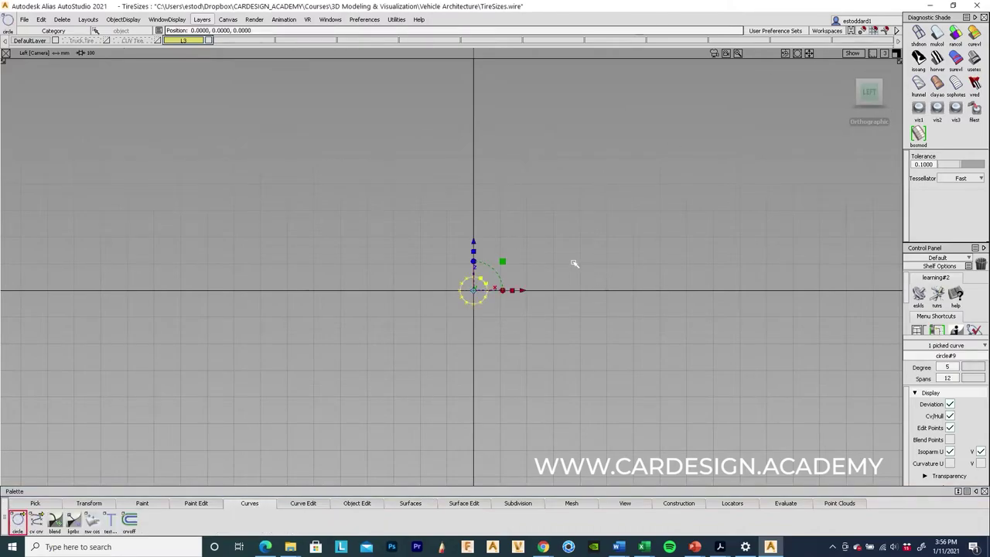
{"action": "middle_click_drag", "start_coordinate": [573, 262], "coordinate": [574, 263], "text": "ctrl+shift"}
{"action": "right_click_drag", "start_coordinate": [574, 263], "coordinate": [668, 267], "text": "ctrl+shift"}
{"action": "type", "text": "693"}
{"action": "key", "text": "Return"}
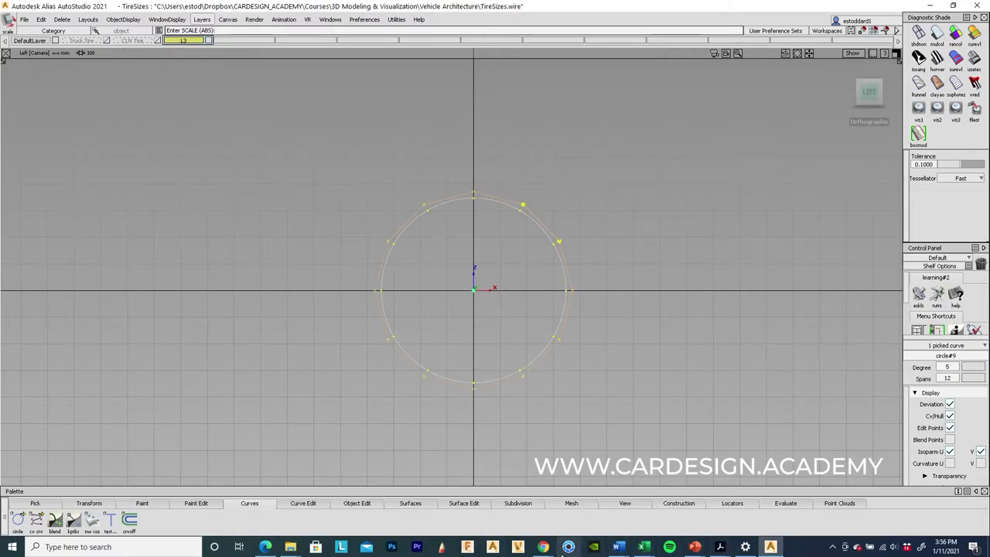
Check the third vehicle's tire and rim dimensions in the Excel workbook and return to Alias.
{"action": "left_click", "coordinate": [643, 547]}
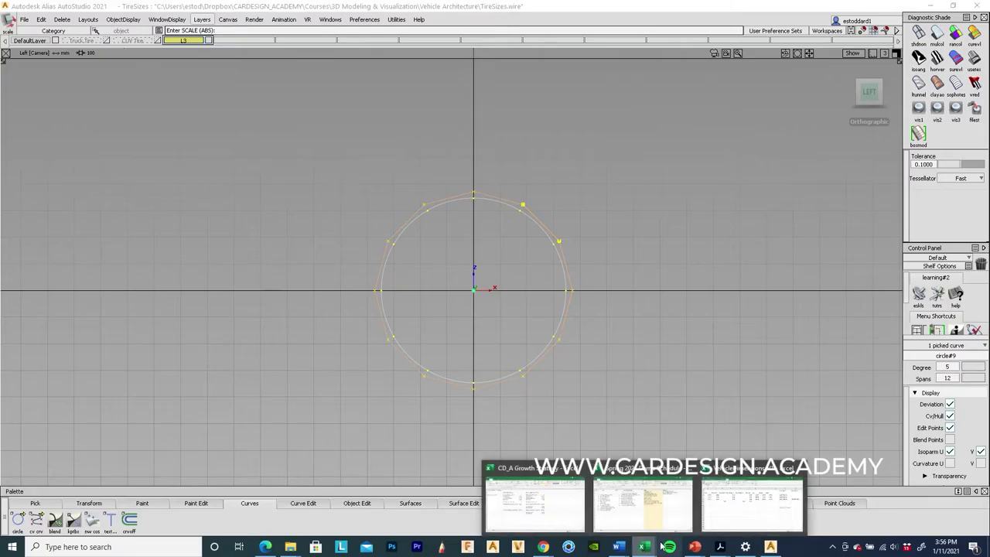
{"action": "left_click", "coordinate": [747, 508]}
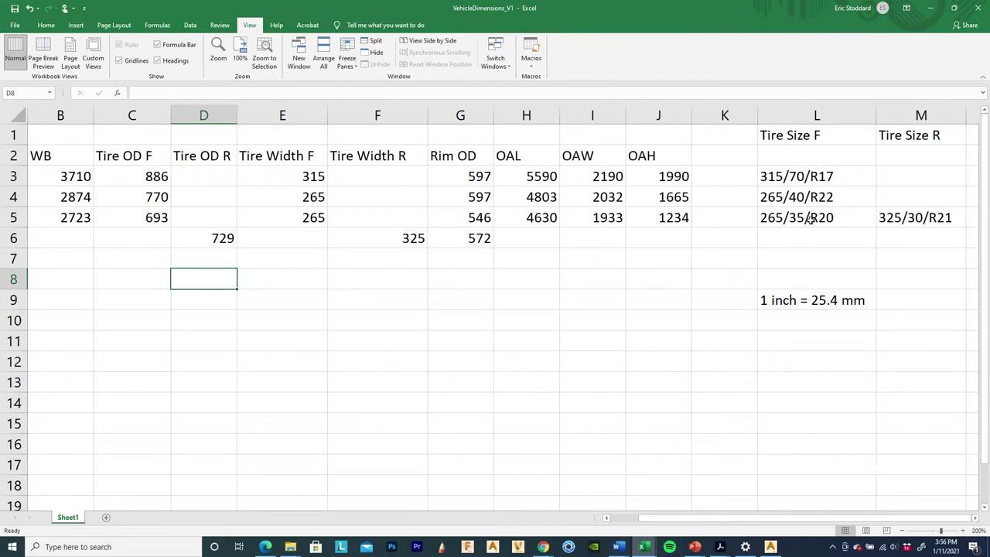
{"action": "left_click", "coordinate": [930, 7]}
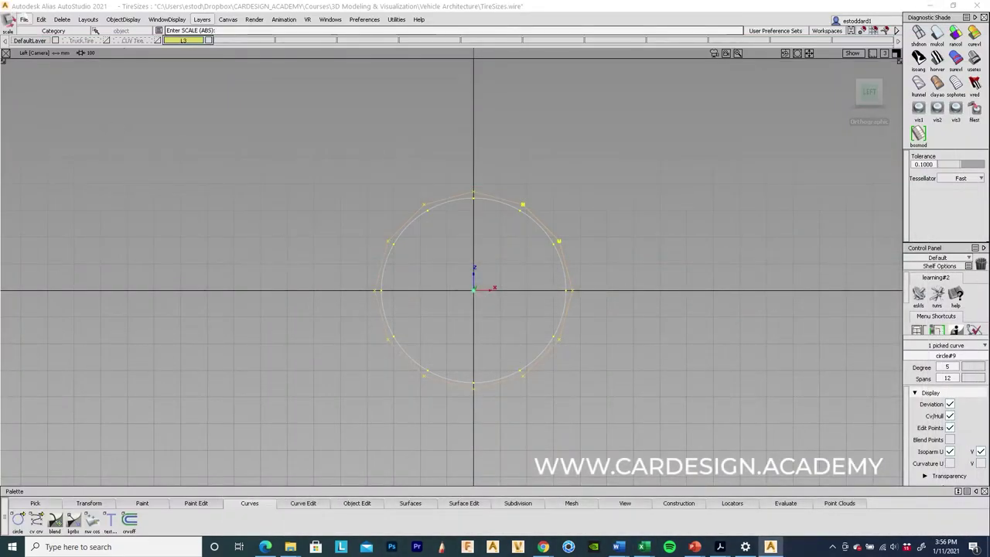
Duplicate the 693 circle in place with the Y translation set to 0, and start scaling the copy.
{"action": "left_click", "coordinate": [41, 20]}
{"action": "mouse_move", "coordinate": [116, 143]}
{"action": "left_click", "coordinate": [171, 144]}
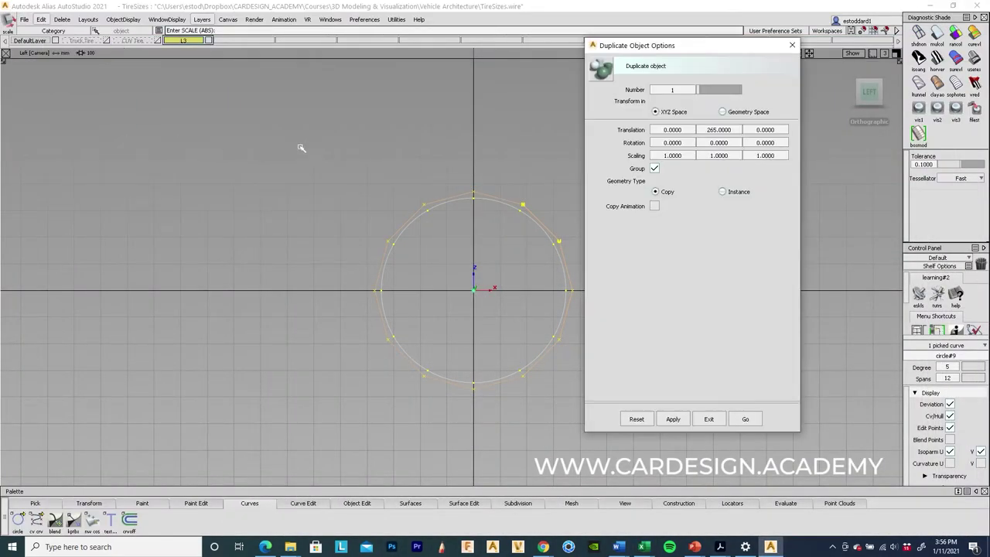
{"action": "left_click", "coordinate": [719, 130]}
{"action": "type", "text": "0"}
{"action": "left_click", "coordinate": [745, 418]}
{"action": "left_click_drag", "start_coordinate": [654, 228], "coordinate": [721, 229], "text": "ctrl+shift"}
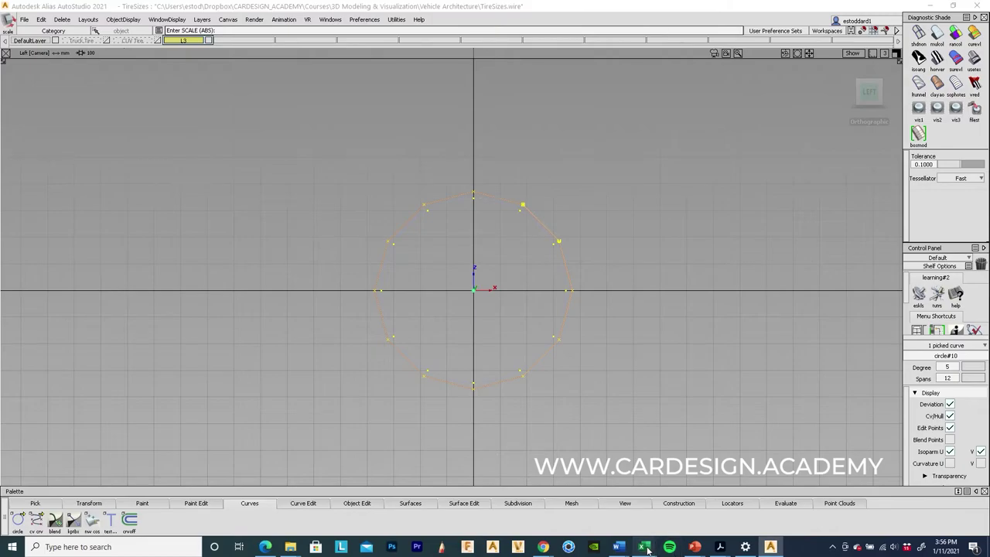
Check the third vehicle's front rim OD in the Excel workbook, return to Alias and scale the duplicated circle to 546.
{"action": "left_click", "coordinate": [709, 498]}
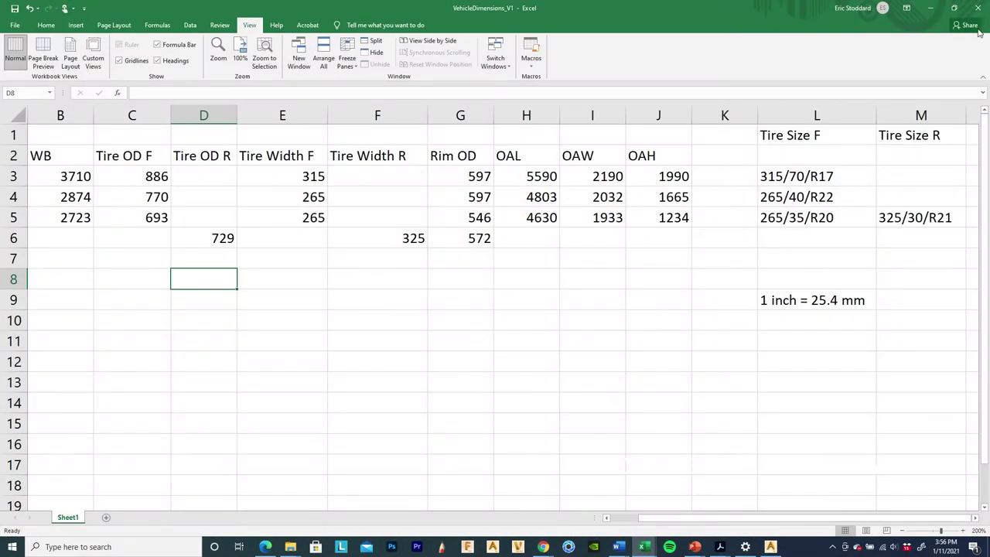
{"action": "left_click", "coordinate": [930, 10]}
{"action": "middle_click_drag", "start_coordinate": [521, 260], "coordinate": [587, 252], "text": "ctrl+shift"}
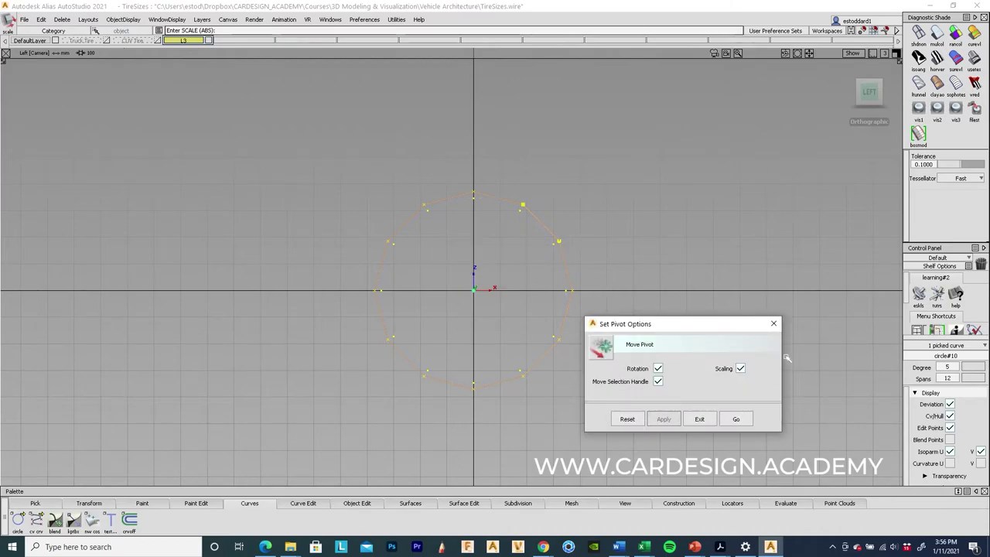
{"action": "left_click", "coordinate": [773, 323]}
{"action": "type", "text": "546"}
{"action": "key", "text": "Return"}
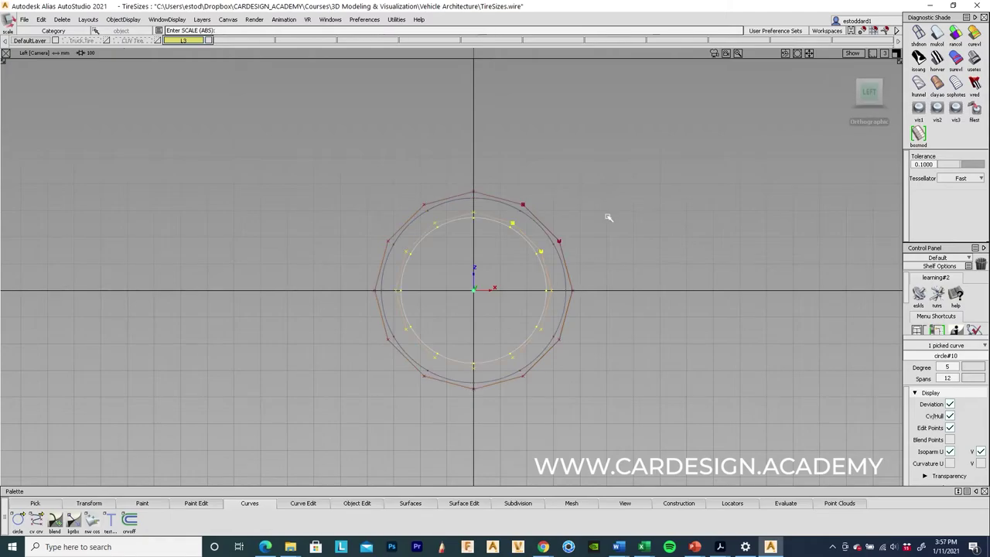
Duplicate both circles with a Y translation of 265, taking the front tire width from the Excel workbook.
{"action": "left_click_drag", "start_coordinate": [616, 143], "coordinate": [569, 187], "text": "ctrl+shift"}
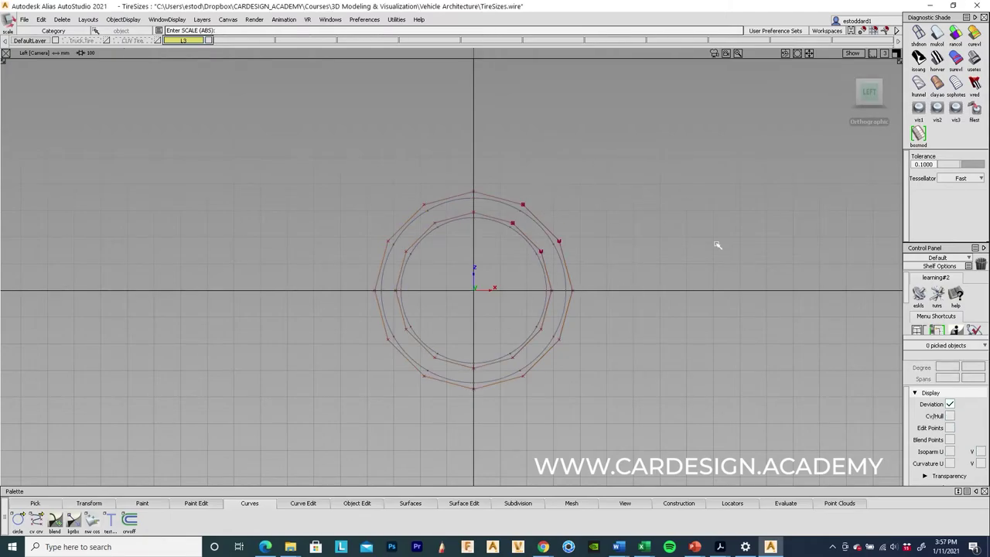
{"action": "left_click_drag", "start_coordinate": [431, 177], "coordinate": [577, 270]}
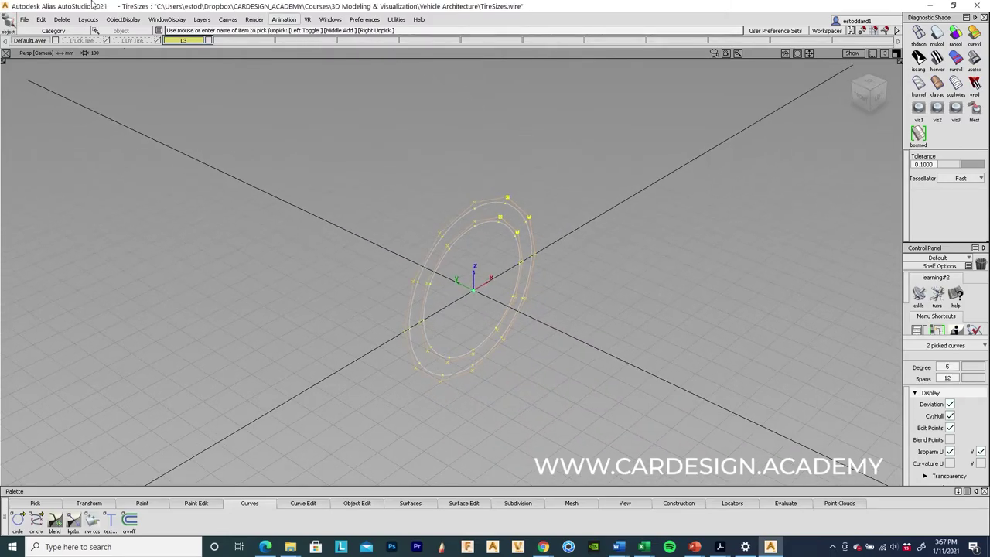
{"action": "left_click", "coordinate": [46, 30]}
{"action": "left_click", "coordinate": [50, 101]}
{"action": "left_click", "coordinate": [60, 19]}
{"action": "mouse_move", "coordinate": [41, 19]}
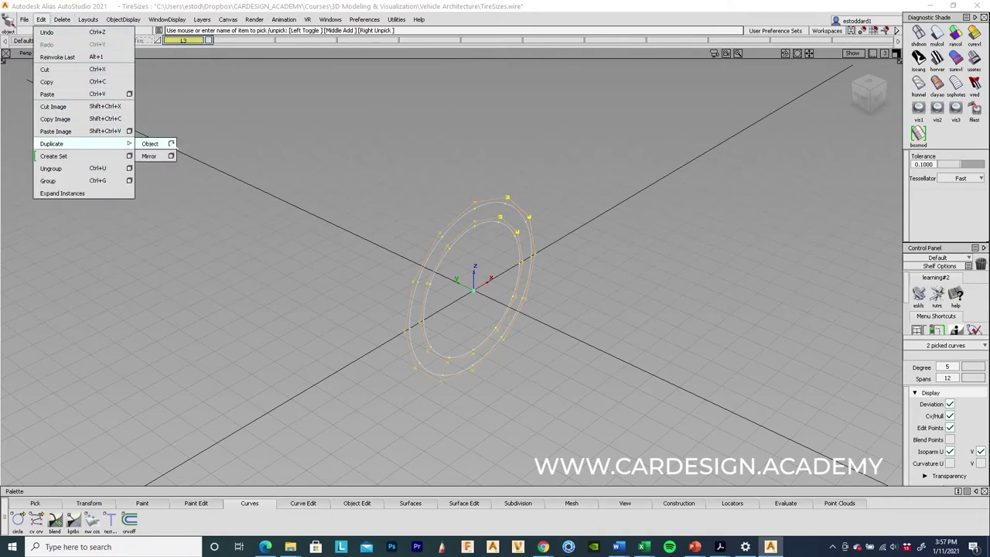
{"action": "left_click", "coordinate": [171, 144]}
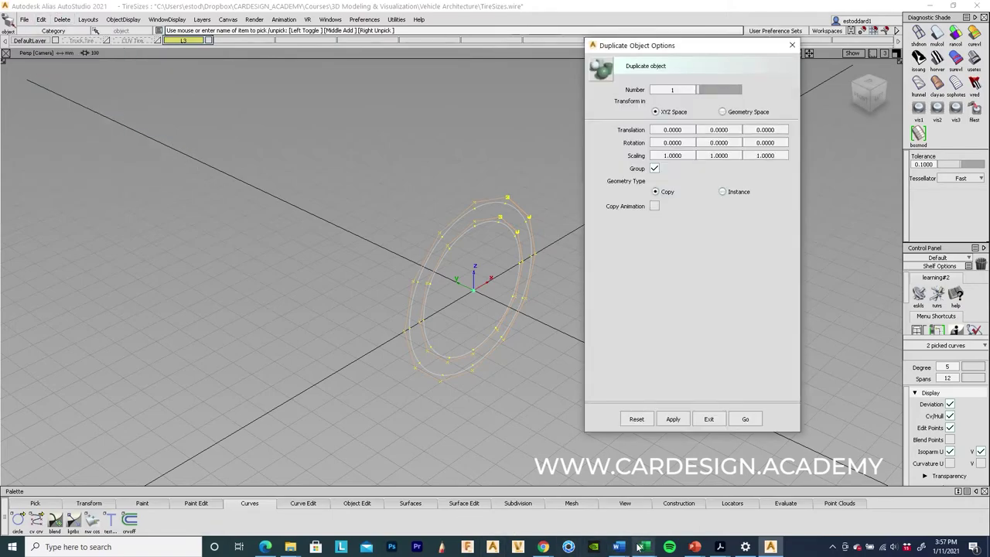
{"action": "mouse_move", "coordinate": [641, 546]}
{"action": "left_click", "coordinate": [530, 510]}
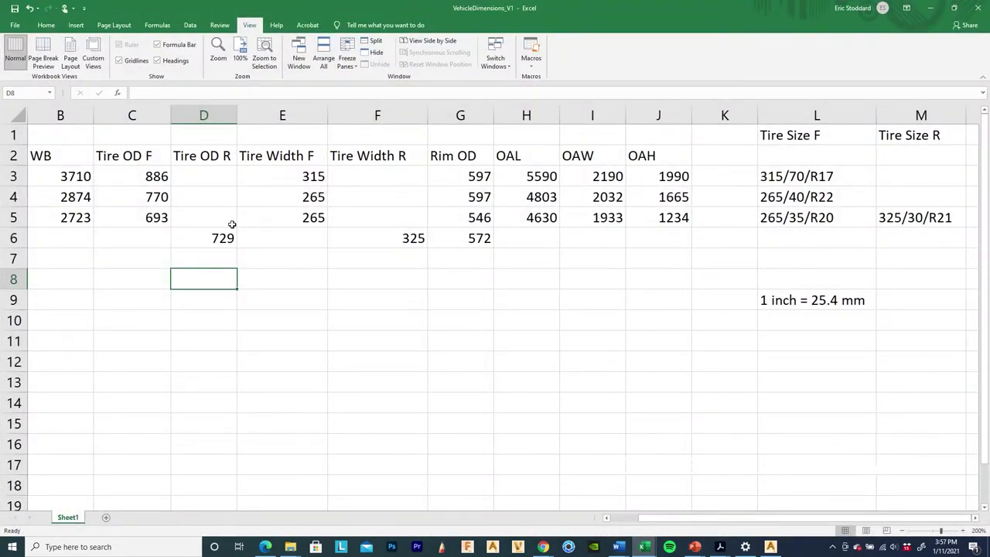
{"action": "left_click", "coordinate": [930, 8]}
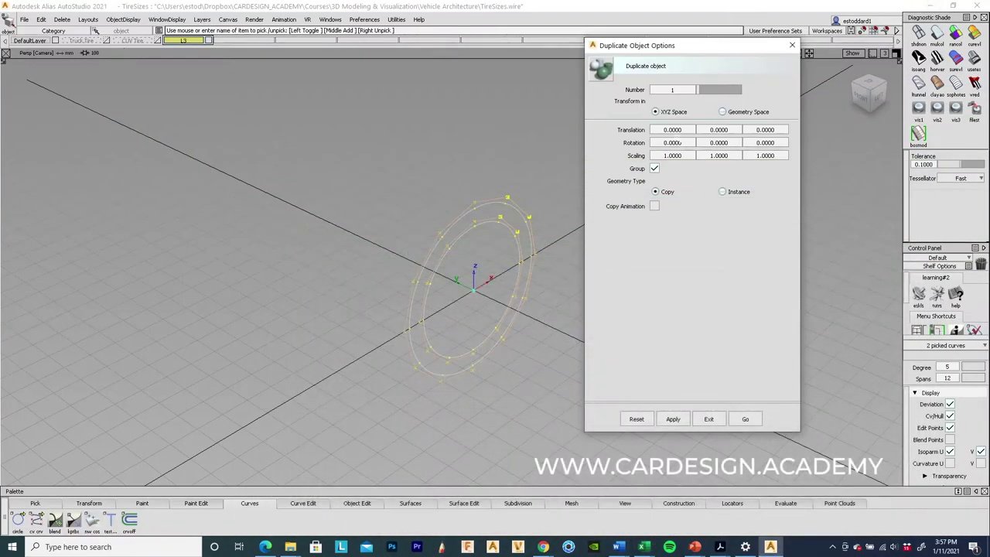
{"action": "left_click", "coordinate": [728, 129]}
{"action": "type", "text": "265"}
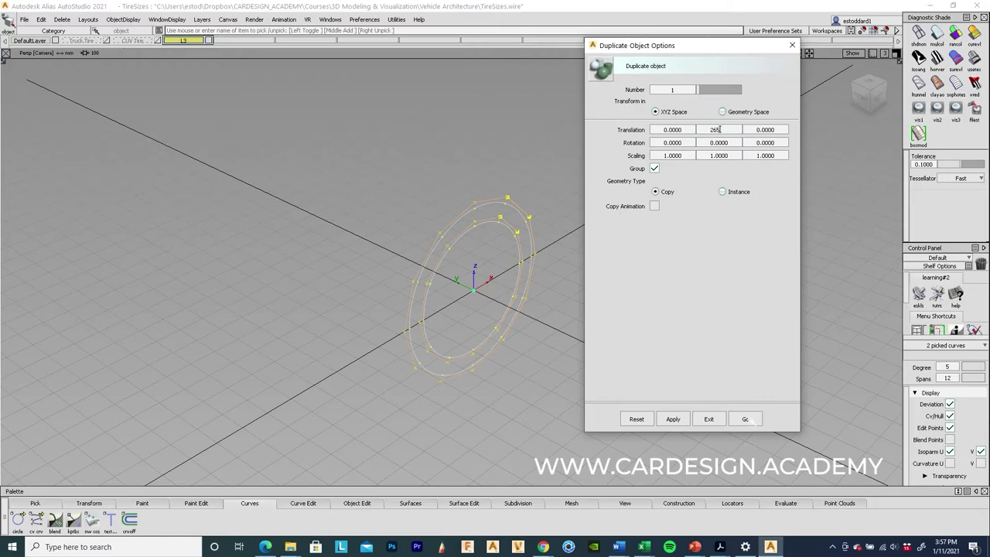
{"action": "left_click", "coordinate": [745, 418]}
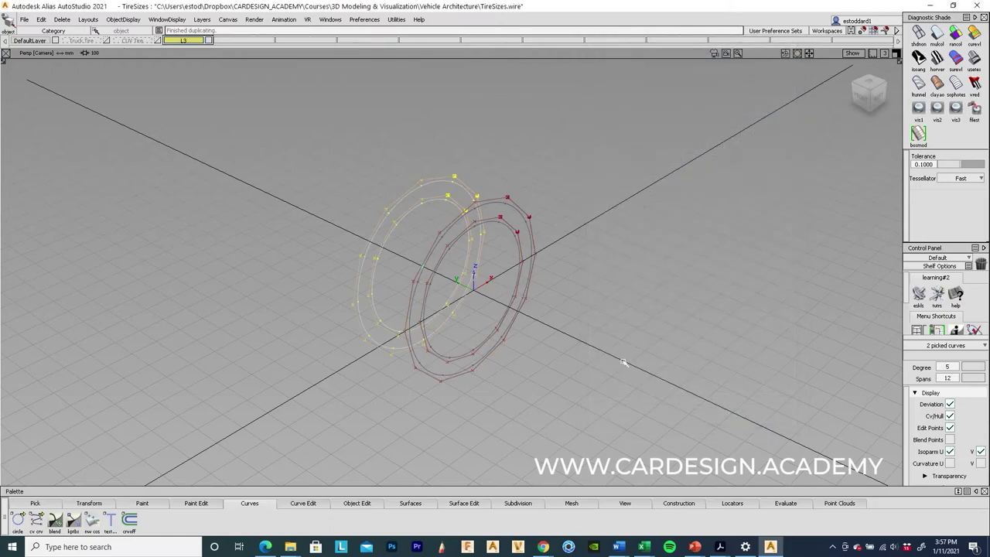
Skin one surface between the two outer circles and another between the two inner circles.
{"action": "left_click", "coordinate": [421, 502]}
{"action": "left_click", "coordinate": [73, 521]}
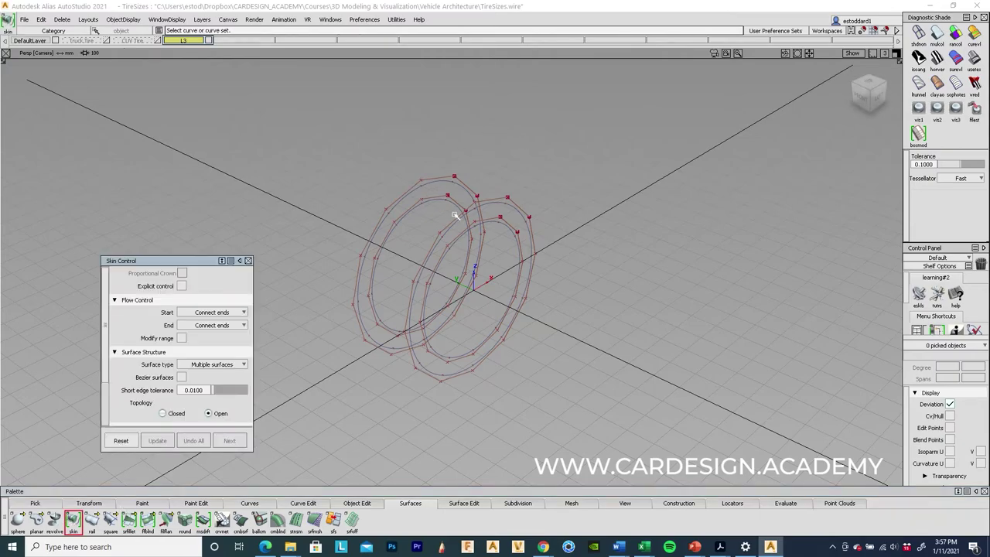
{"action": "left_click", "coordinate": [452, 223]}
{"action": "left_click", "coordinate": [409, 203]}
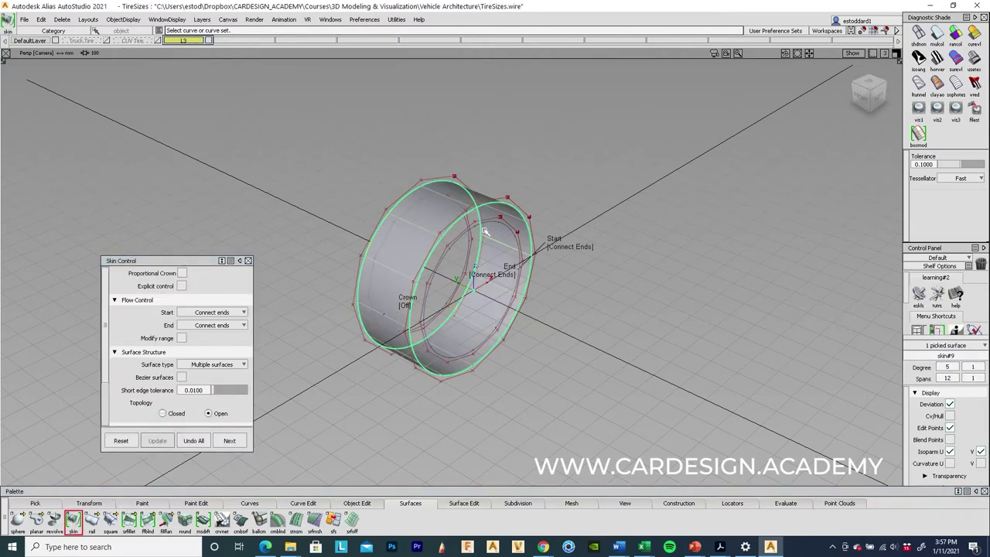
{"action": "left_click", "coordinate": [461, 234]}
{"action": "left_click_drag", "start_coordinate": [461, 234], "coordinate": [444, 181], "text": "alt+shift"}
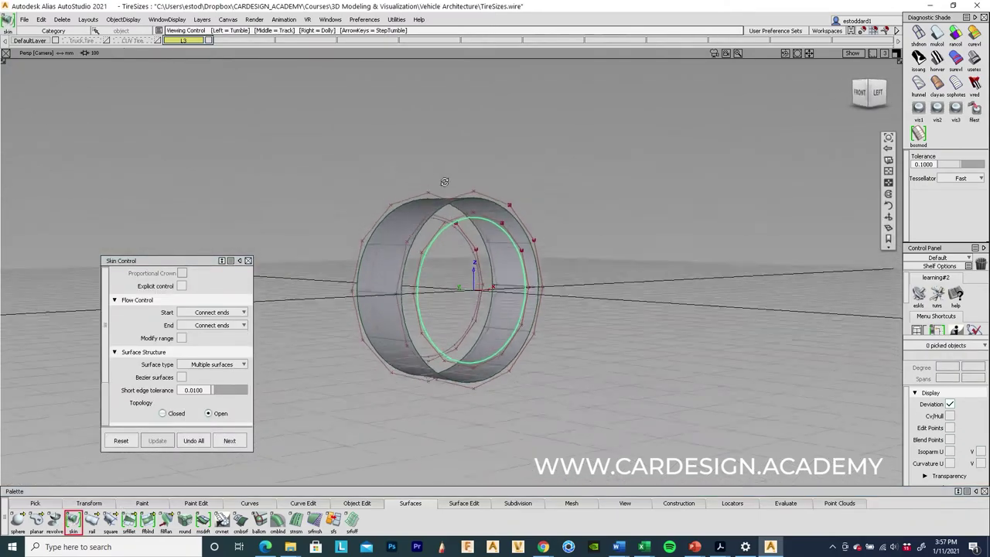
{"action": "left_click", "coordinate": [462, 234]}
{"action": "left_click", "coordinate": [501, 231]}
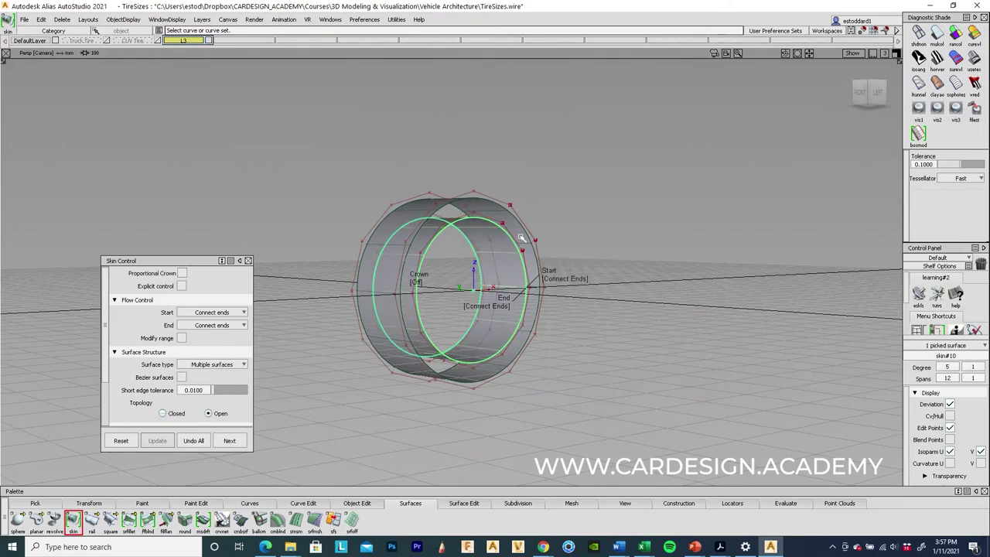
Skin the sidewall surfaces between the outer and inner circles on both sides of the tire.
{"action": "left_click", "coordinate": [564, 331]}
{"action": "left_click", "coordinate": [511, 236]}
{"action": "left_click", "coordinate": [529, 249]}
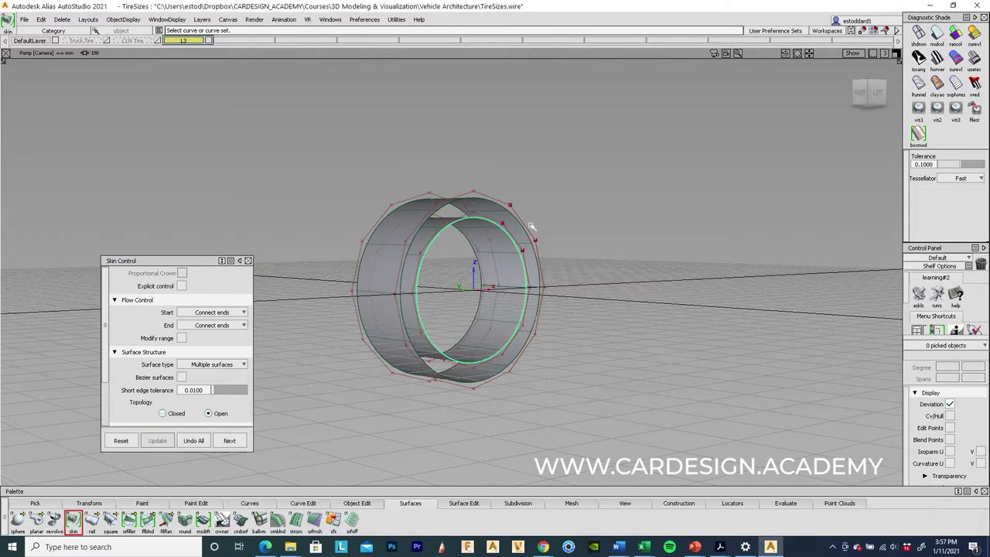
{"action": "left_click", "coordinate": [520, 224]}
{"action": "left_click", "coordinate": [559, 229]}
{"action": "left_click_drag", "start_coordinate": [559, 228], "coordinate": [422, 217], "text": "alt+shift"}
{"action": "left_click", "coordinate": [415, 216]}
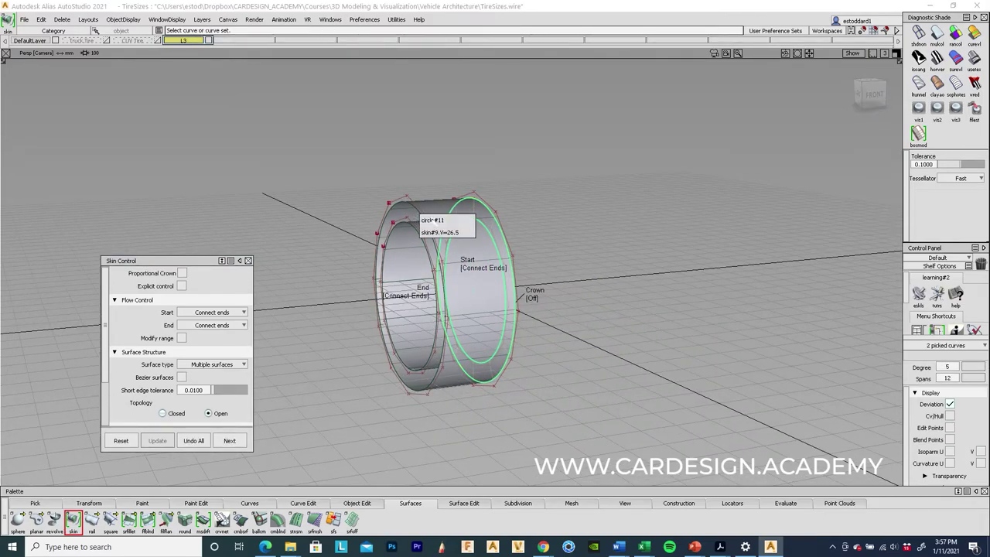
{"action": "left_click", "coordinate": [430, 220]}
{"action": "left_click", "coordinate": [417, 230]}
{"action": "left_click", "coordinate": [441, 250]}
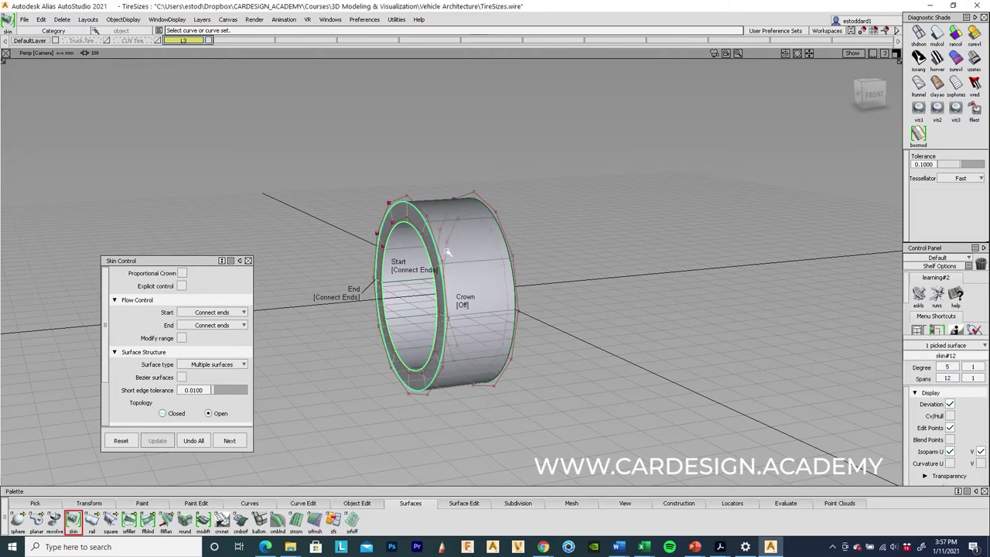
Rename layer L3 to Vette F and assign the tire's four surfaces to it.
{"action": "mouse_move", "coordinate": [649, 385]}
{"action": "left_mouse_down", "text": "alt+shift"}
{"action": "mouse_move", "coordinate": [592, 241]}
{"action": "mouse_move", "coordinate": [294, 254]}
{"action": "mouse_move", "coordinate": [287, 241]}
{"action": "left_mouse_up", "text": "alt+shift"}
{"action": "left_click_drag", "start_coordinate": [527, 281], "coordinate": [541, 123], "text": "ctrl+shift"}
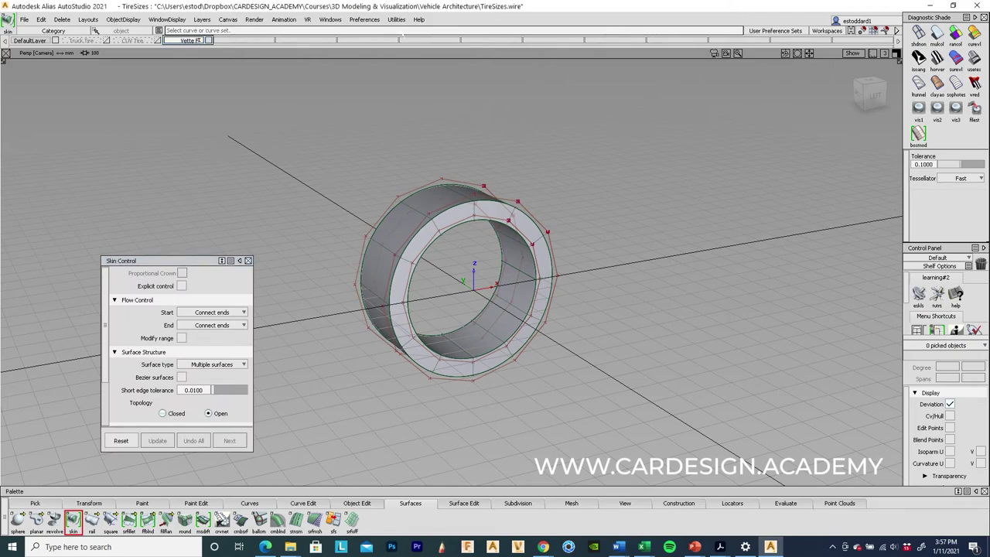
{"action": "left_click", "coordinate": [188, 40]}
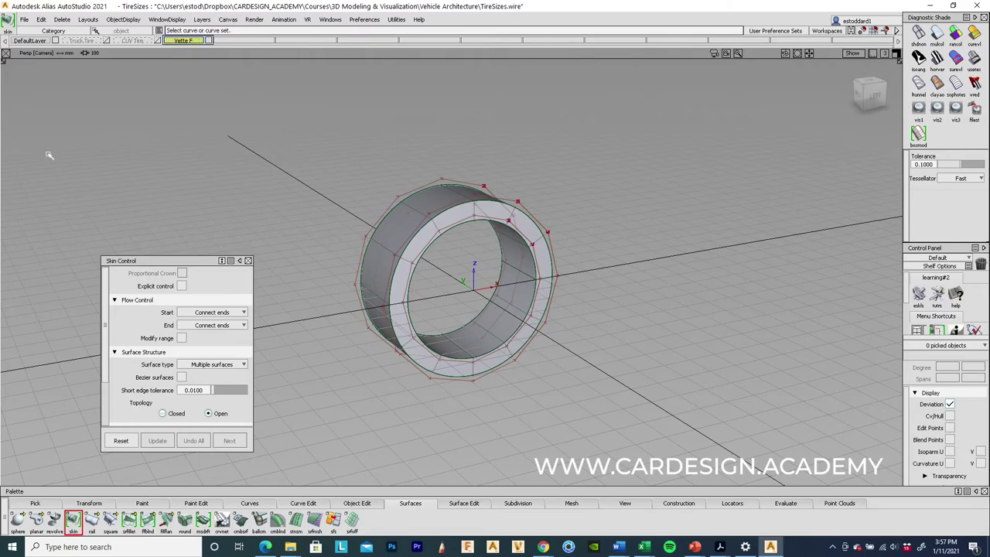
{"action": "left_click_drag", "start_coordinate": [490, 171], "coordinate": [417, 172], "text": "ctrl+shift"}
{"action": "left_click_drag", "start_coordinate": [369, 158], "coordinate": [568, 326]}
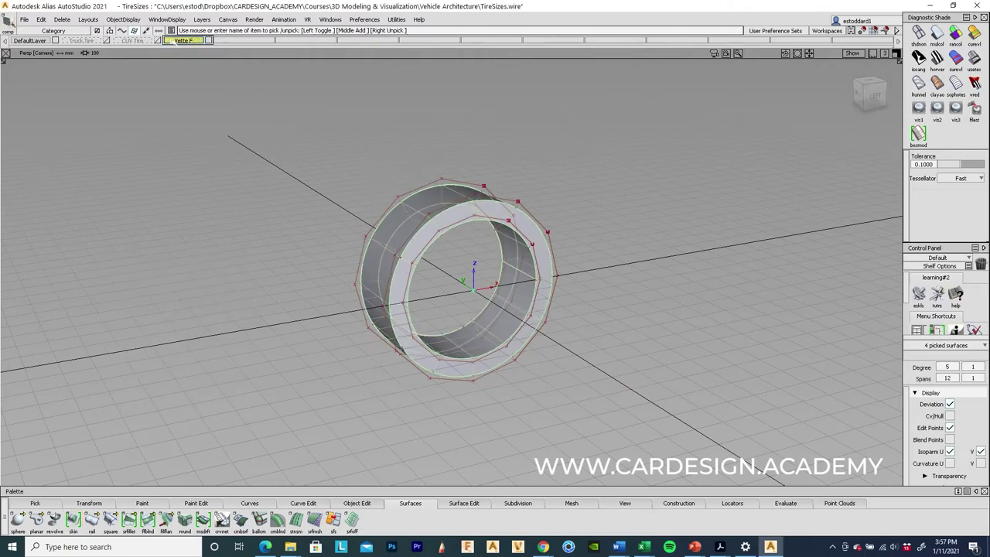
{"action": "right_click", "coordinate": [186, 40]}
{"action": "left_click", "coordinate": [177, 49]}
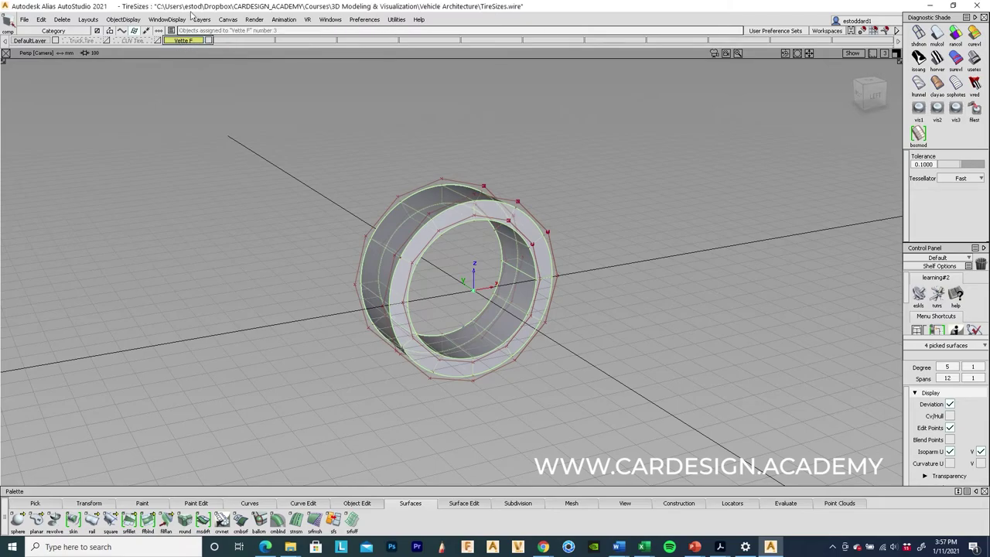
Create a new layer named Vette R and hide the Vette F layer.
{"action": "left_click", "coordinate": [88, 19]}
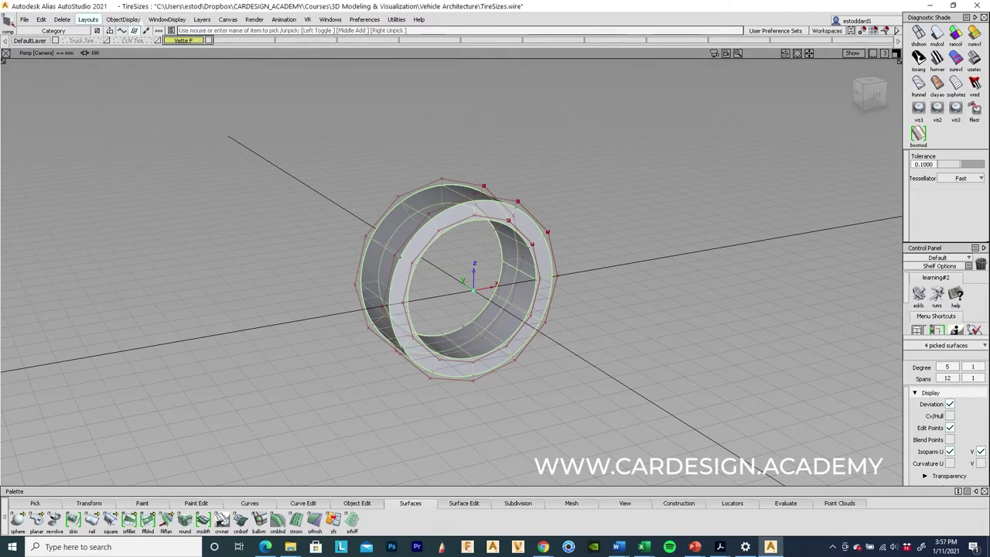
{"action": "left_click", "coordinate": [203, 32]}
{"action": "double_click", "coordinate": [233, 40]}
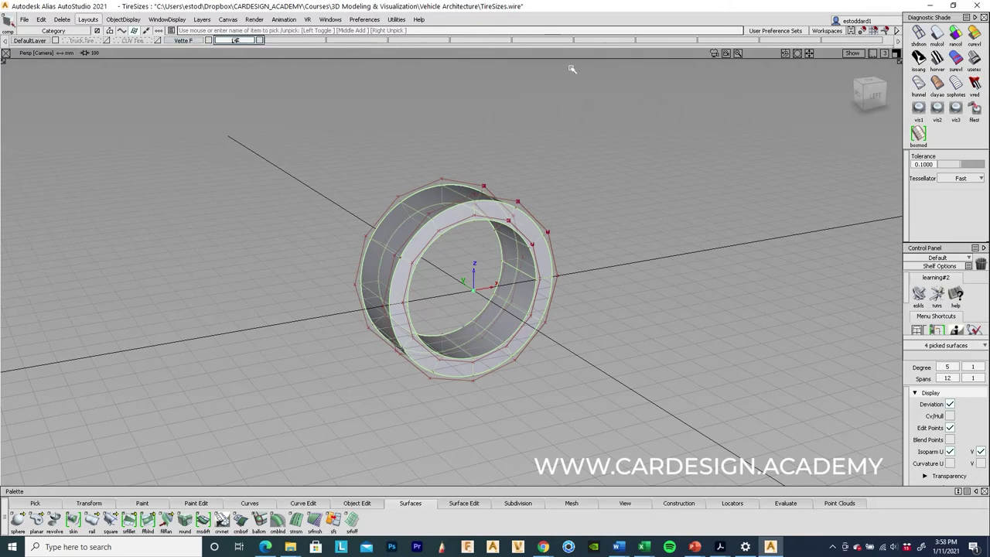
{"action": "type", "text": "Vette R"}
{"action": "key", "text": "Return"}
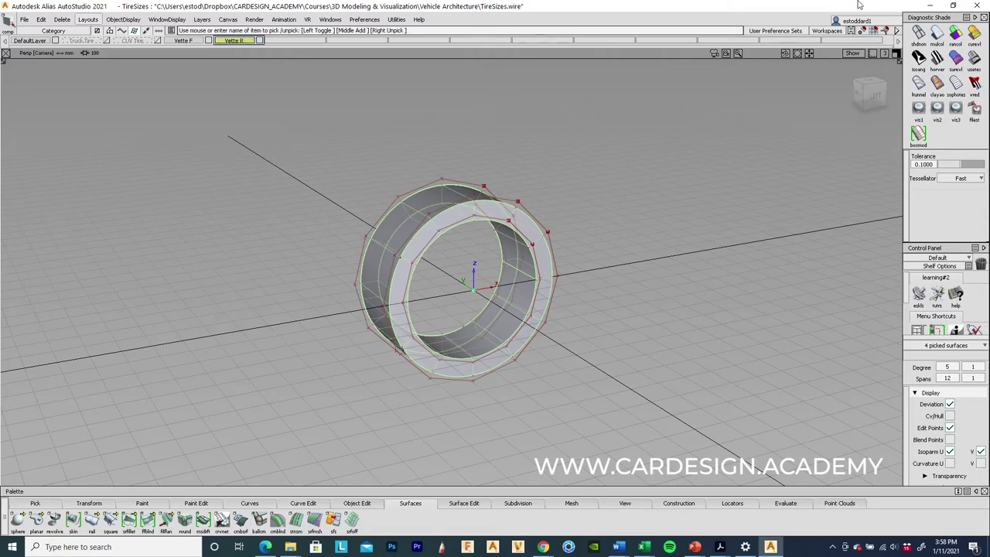
{"action": "left_click_drag", "start_coordinate": [185, 41], "coordinate": [189, 75]}
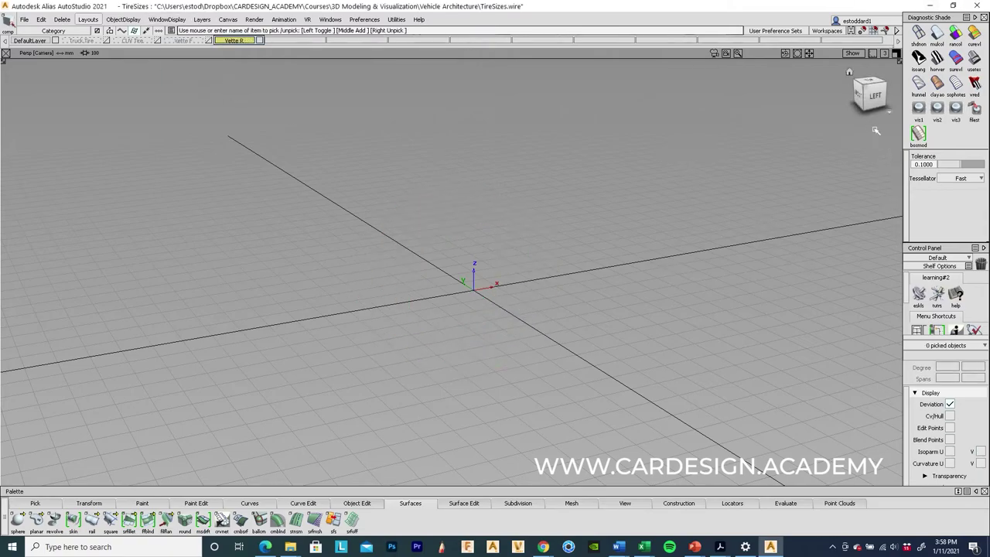
Switch to the Left view, look up the third vehicle's rear tire OD in the Excel workbook and return to Alias.
{"action": "left_click", "coordinate": [872, 94]}
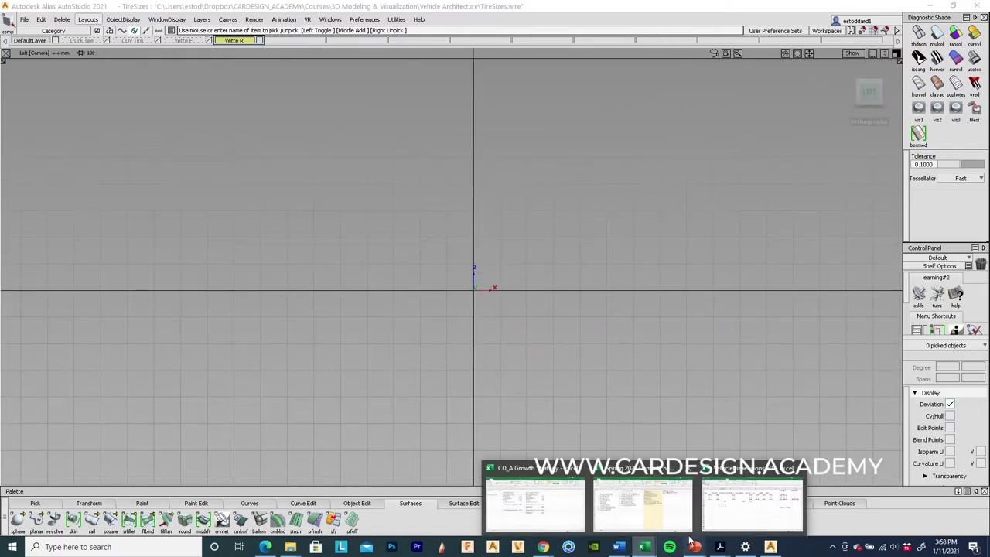
{"action": "left_click", "coordinate": [766, 506]}
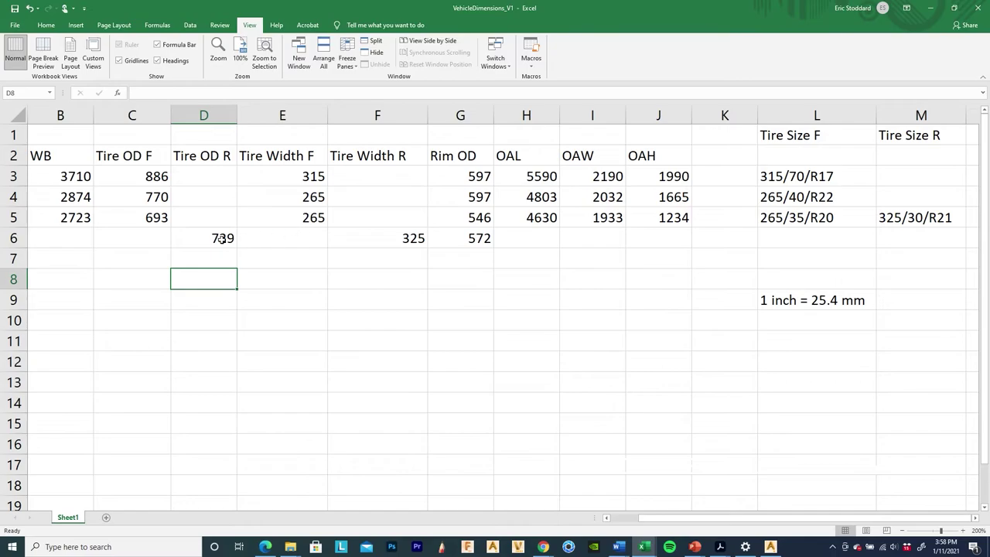
{"action": "left_click", "coordinate": [933, 11]}
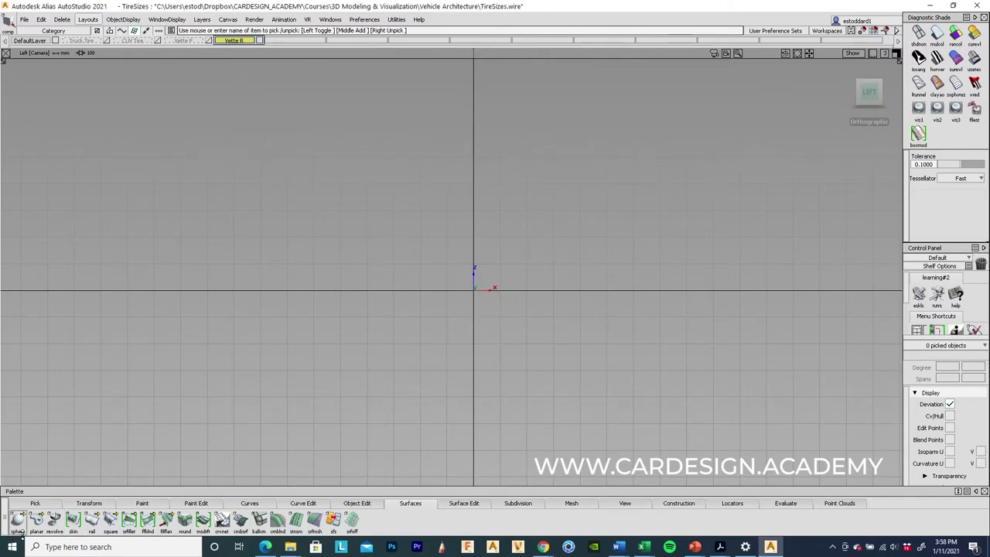
Place a circle at the origin in the Left view and scale it to 729.
{"action": "left_click", "coordinate": [254, 503]}
{"action": "left_click", "coordinate": [17, 520]}
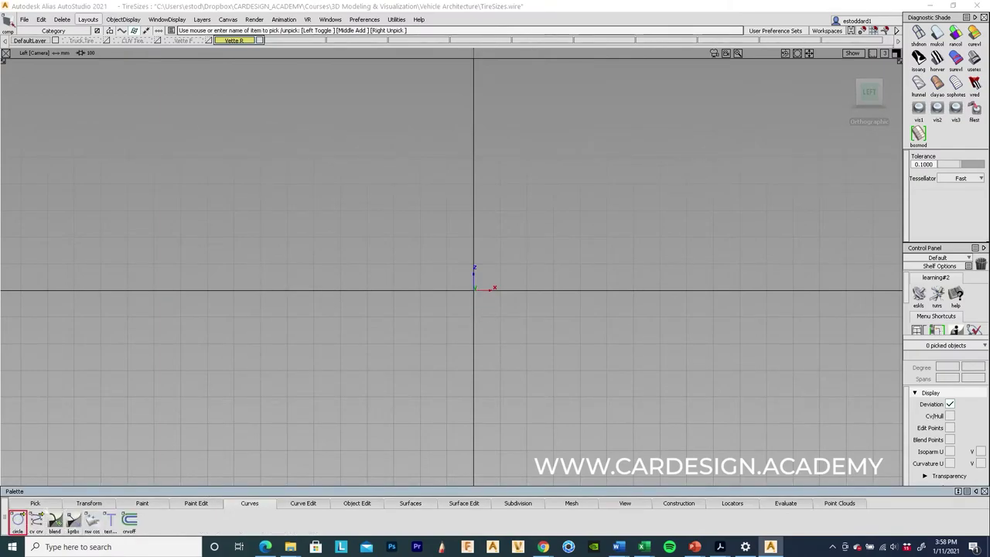
{"action": "left_click", "coordinate": [475, 290]}
{"action": "left_click_drag", "start_coordinate": [557, 214], "coordinate": [742, 209], "text": "ctrl+shift"}
{"action": "type", "text": "72"}
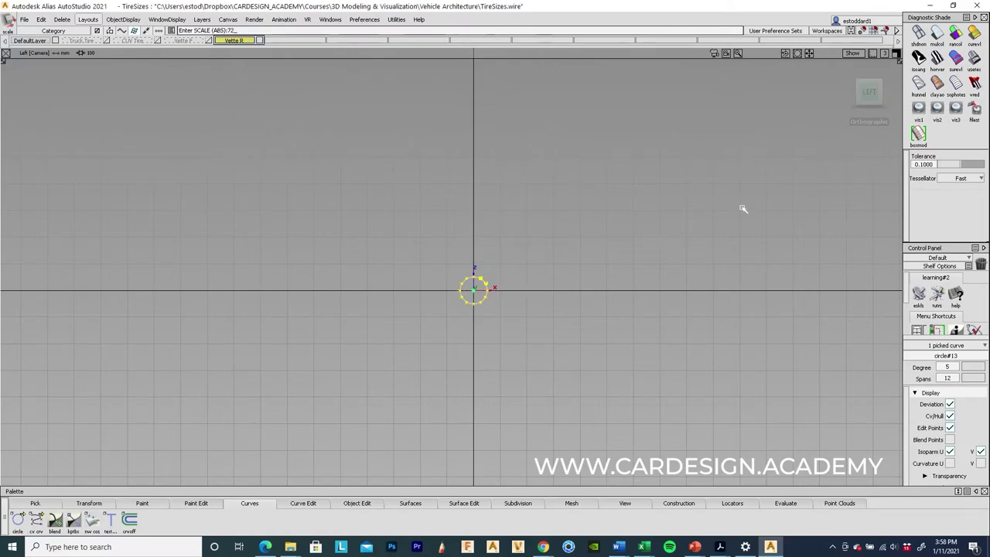
{"action": "key", "text": "Return"}
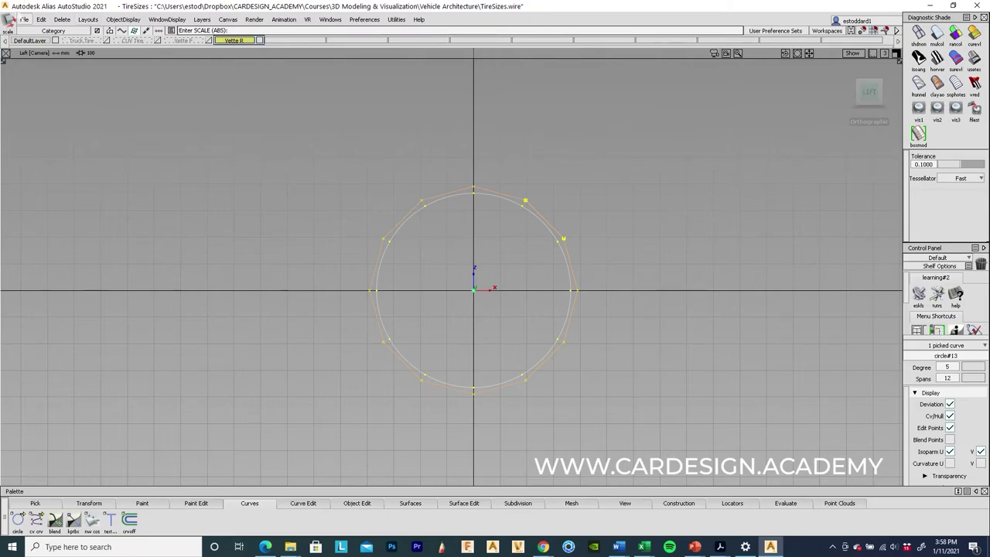
Duplicate the 729 circle in place with the Y translation set to 0.
{"action": "left_click", "coordinate": [41, 18]}
{"action": "mouse_move", "coordinate": [51, 143]}
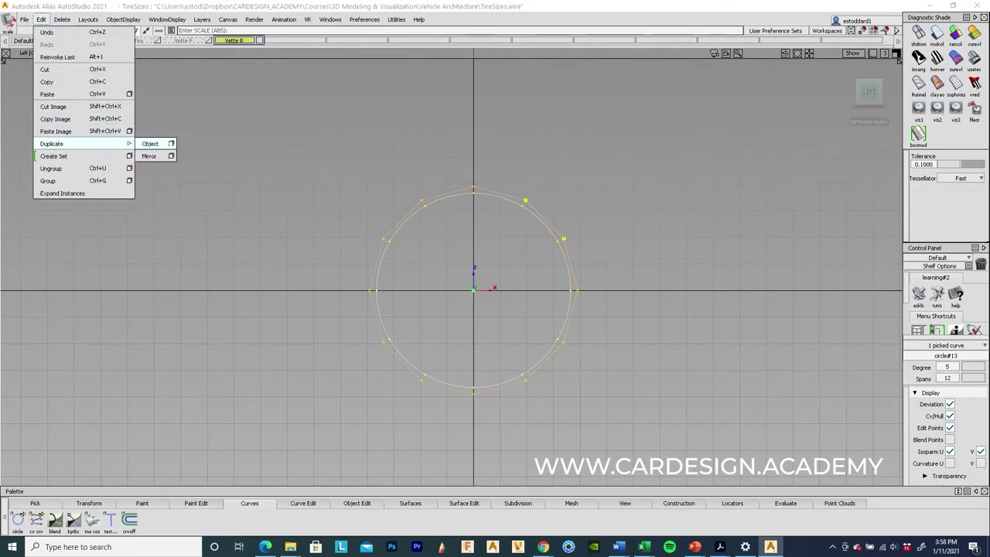
{"action": "left_click", "coordinate": [170, 143]}
{"action": "left_click_drag", "start_coordinate": [707, 131], "coordinate": [801, 134]}
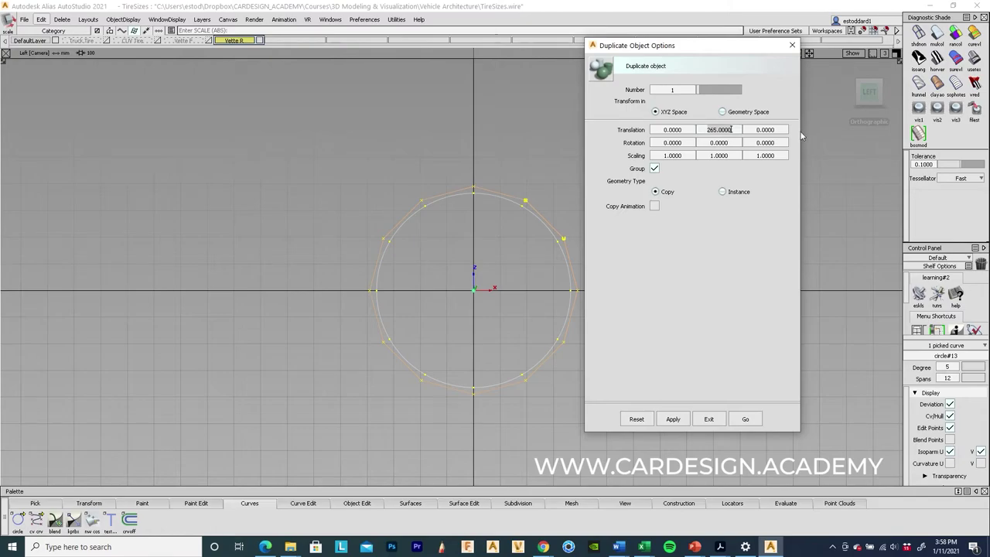
{"action": "type", "text": "0"}
{"action": "key", "text": "Return"}
{"action": "left_click", "coordinate": [745, 418]}
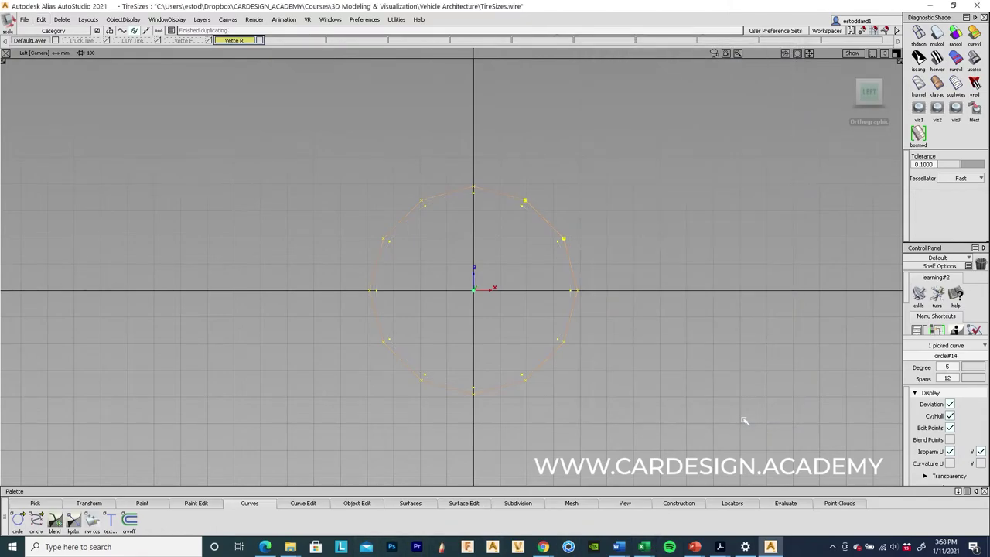
Look up the third vehicle's rear rim OD in the Excel workbook, return to Alias and scale the duplicated circle to 572.
{"action": "left_click", "coordinate": [642, 545]}
{"action": "left_click", "coordinate": [743, 506]}
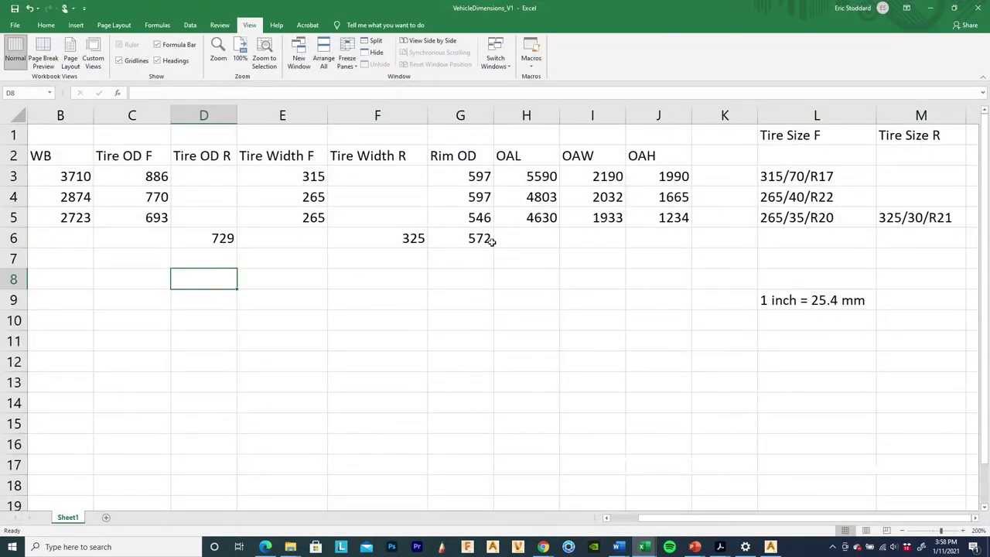
{"action": "left_click", "coordinate": [934, 16]}
{"action": "right_click", "coordinate": [717, 356], "text": "ctrl+shift"}
{"action": "right_click_drag", "start_coordinate": [754, 356], "coordinate": [758, 355], "text": "ctrl+shift"}
{"action": "type", "text": "572"}
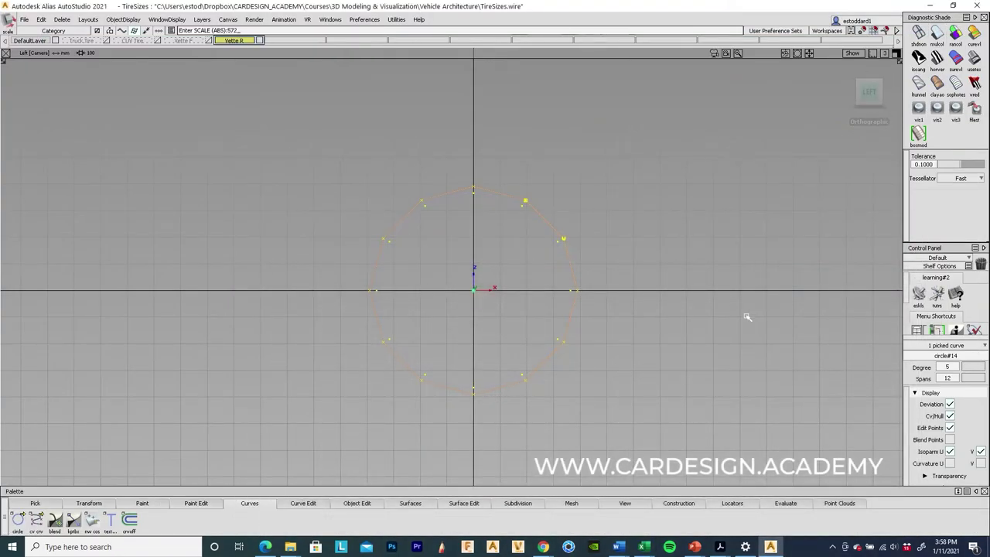
{"action": "key", "text": "Return"}
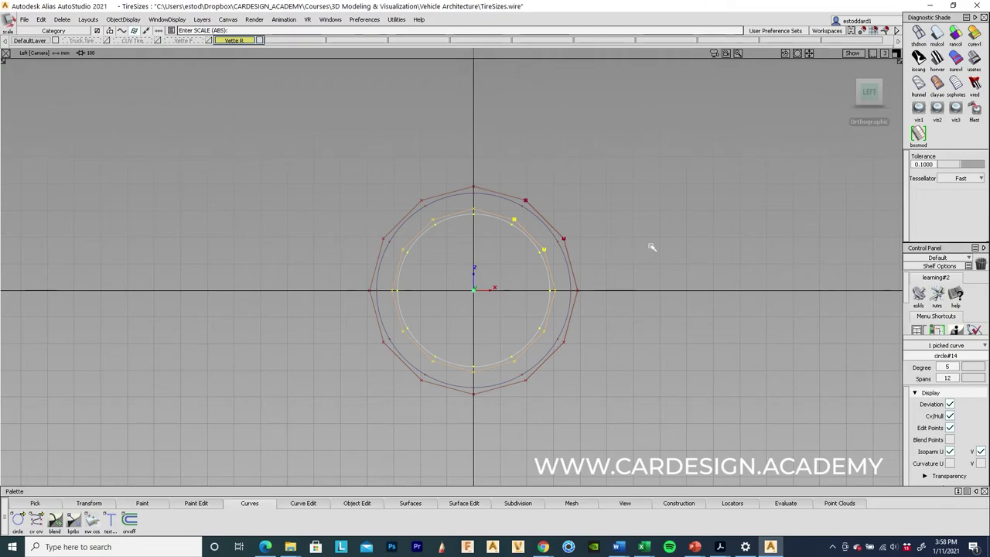
Pick both circles in the perspective view, look up the rear tire width in the Excel workbook and return to Alias.
{"action": "left_click_drag", "start_coordinate": [632, 336], "coordinate": [628, 172], "text": "ctrl+shift"}
{"action": "left_click_drag", "start_coordinate": [548, 183], "coordinate": [589, 266], "text": "alt+shift"}
{"action": "left_click_drag", "start_coordinate": [420, 157], "coordinate": [425, 224], "text": "ctrl+shift"}
{"action": "left_click_drag", "start_coordinate": [421, 213], "coordinate": [508, 285]}
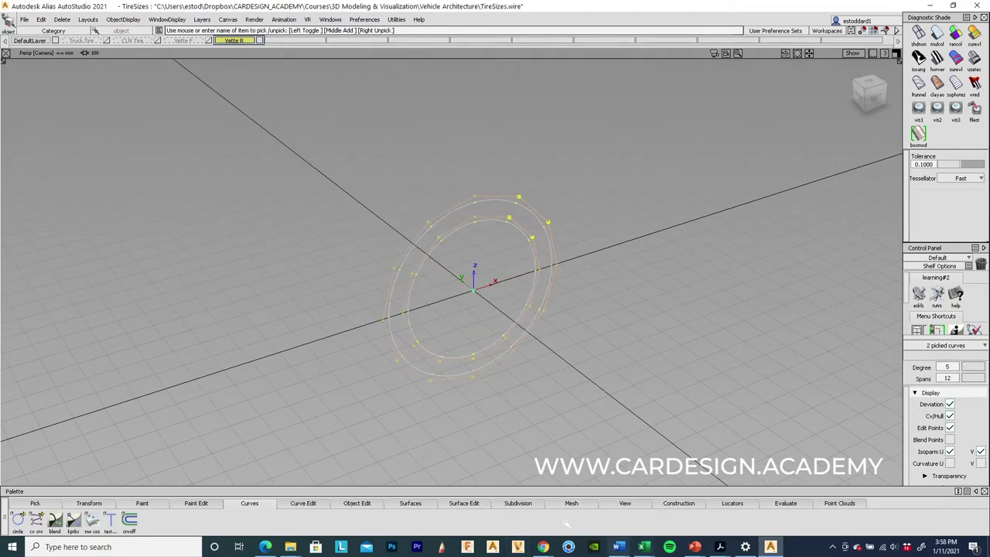
{"action": "mouse_move", "coordinate": [543, 545]}
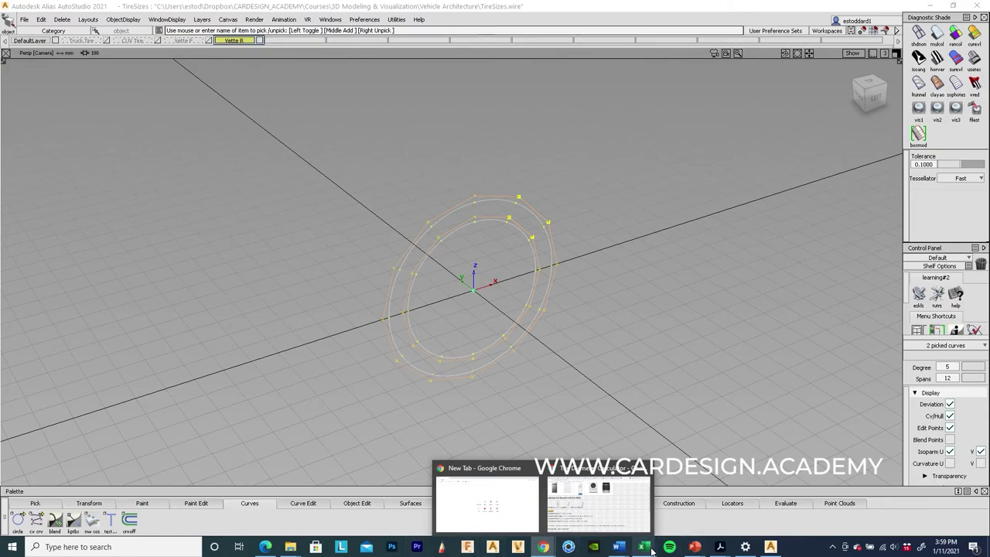
{"action": "mouse_move", "coordinate": [650, 548]}
{"action": "left_click", "coordinate": [720, 507]}
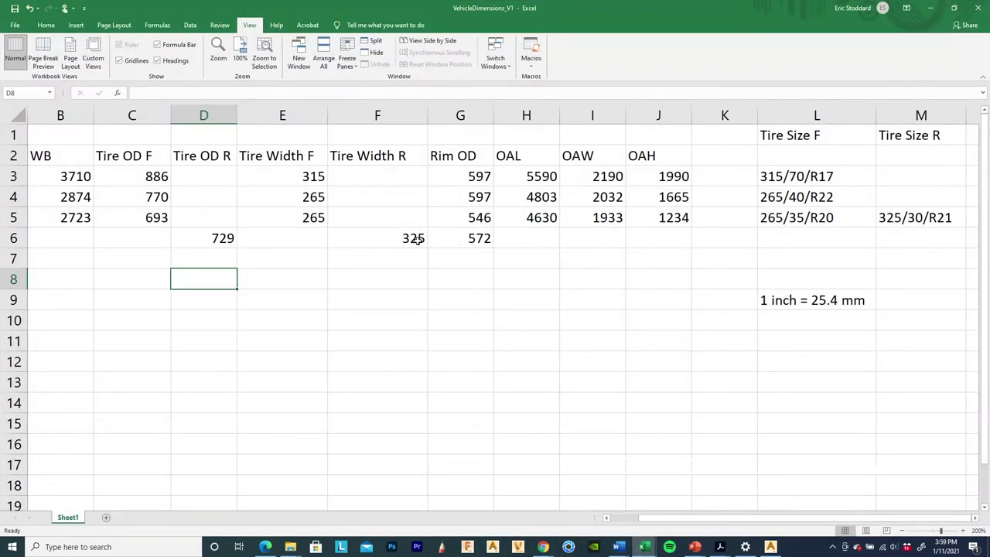
{"action": "left_click", "coordinate": [930, 7]}
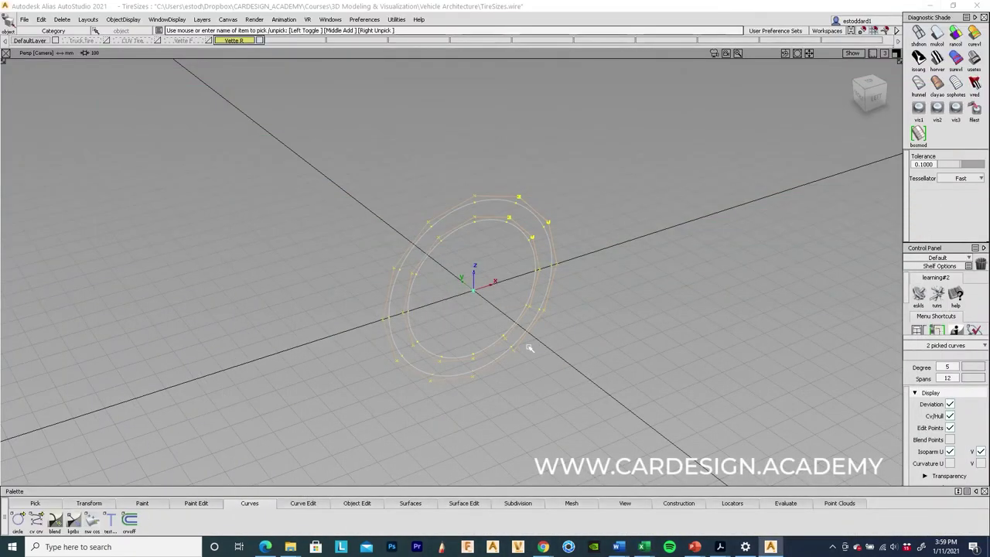
Duplicate the two picked circles with a Y translation of 325.
{"action": "left_click", "coordinate": [41, 20]}
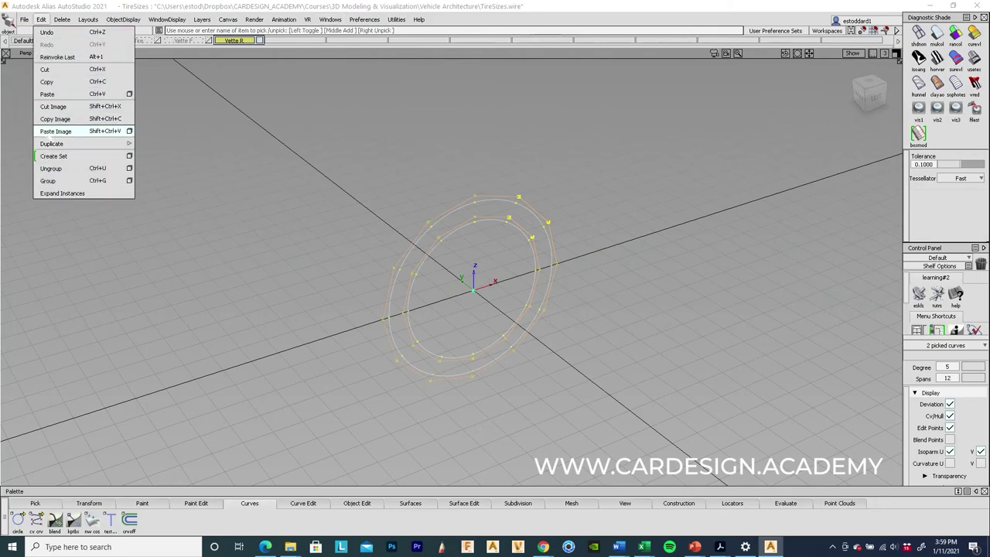
{"action": "mouse_move", "coordinate": [60, 144]}
{"action": "left_click", "coordinate": [171, 143]}
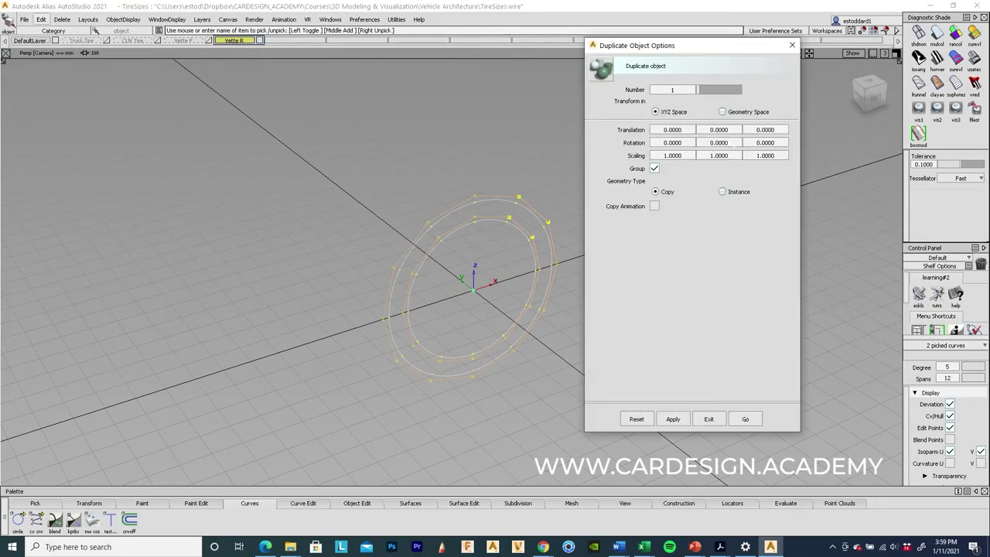
{"action": "left_click_drag", "start_coordinate": [710, 129], "coordinate": [728, 129]}
{"action": "type", "text": "325"}
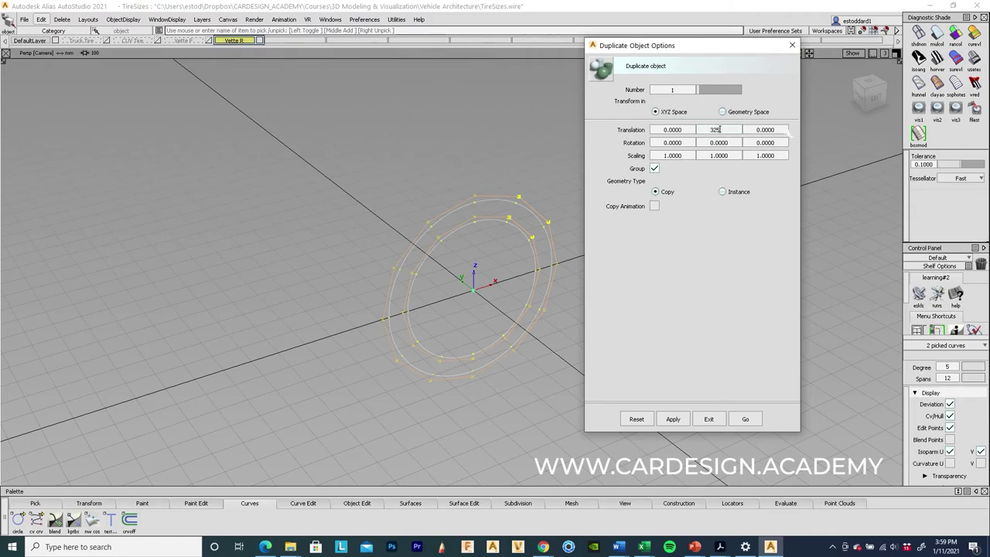
{"action": "left_click", "coordinate": [745, 419]}
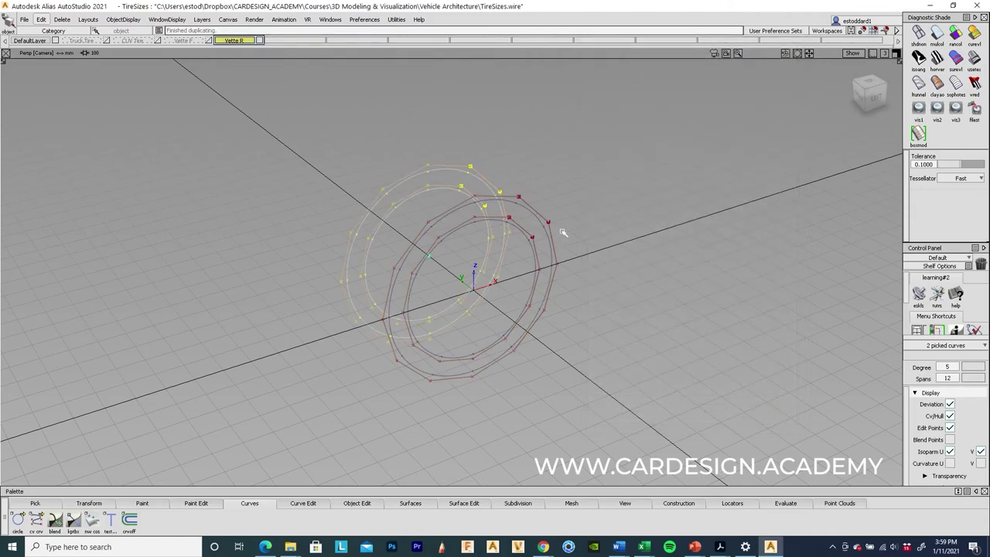
Skin between the two inner circles and between the two outer circles to build the rim and tread surfaces.
{"action": "left_click", "coordinate": [519, 169]}
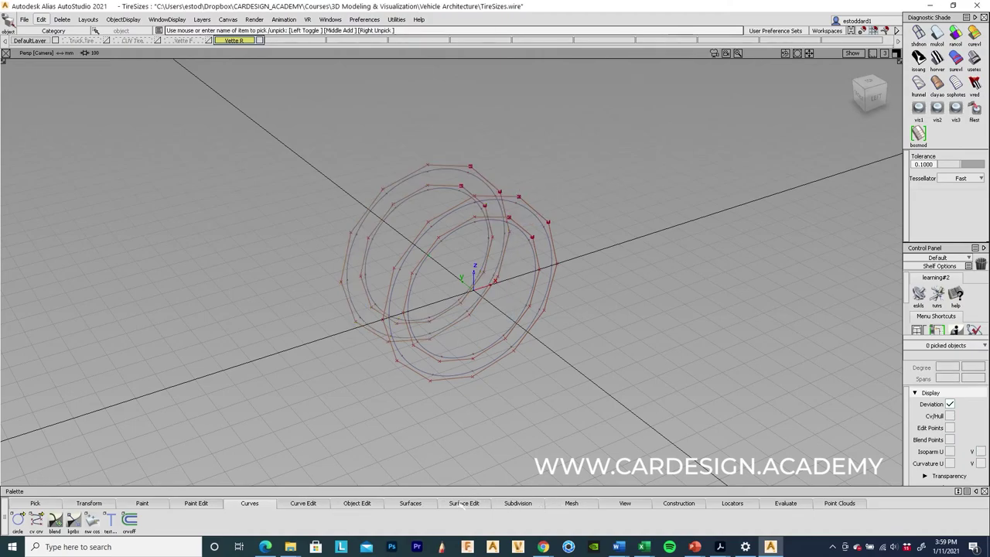
{"action": "left_click", "coordinate": [421, 505]}
{"action": "left_click", "coordinate": [73, 519]}
{"action": "left_click", "coordinate": [464, 221]}
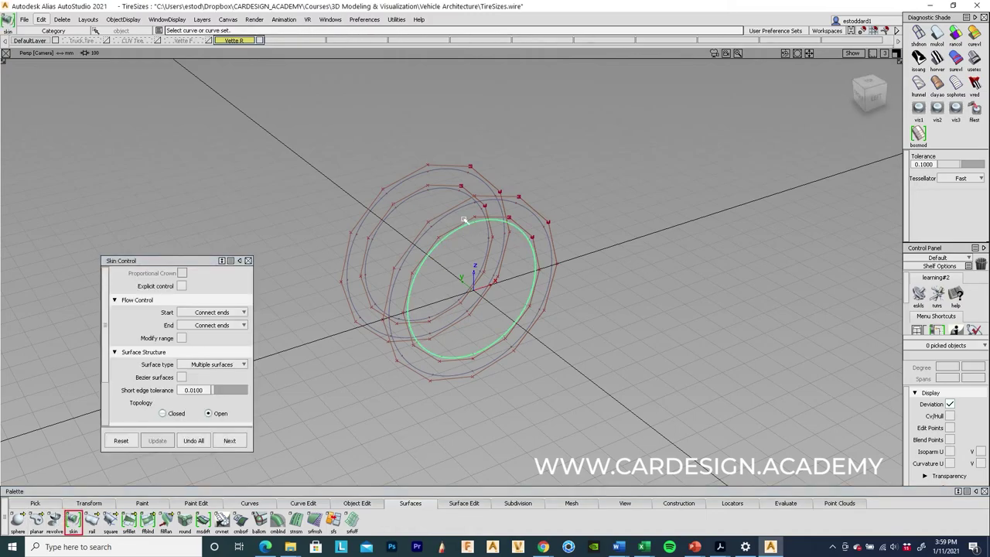
{"action": "left_click", "coordinate": [433, 194]}
{"action": "left_click", "coordinate": [457, 185]}
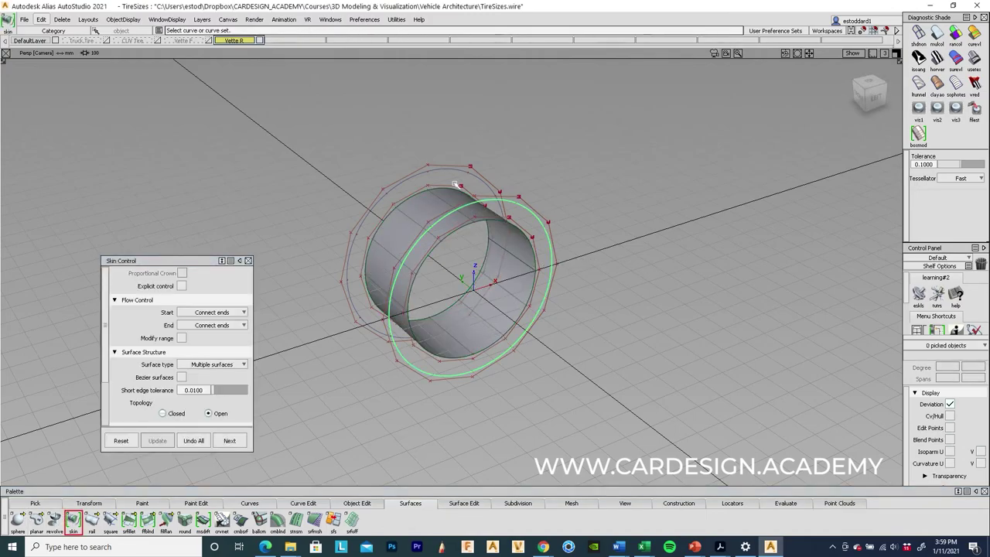
{"action": "left_click", "coordinate": [435, 178]}
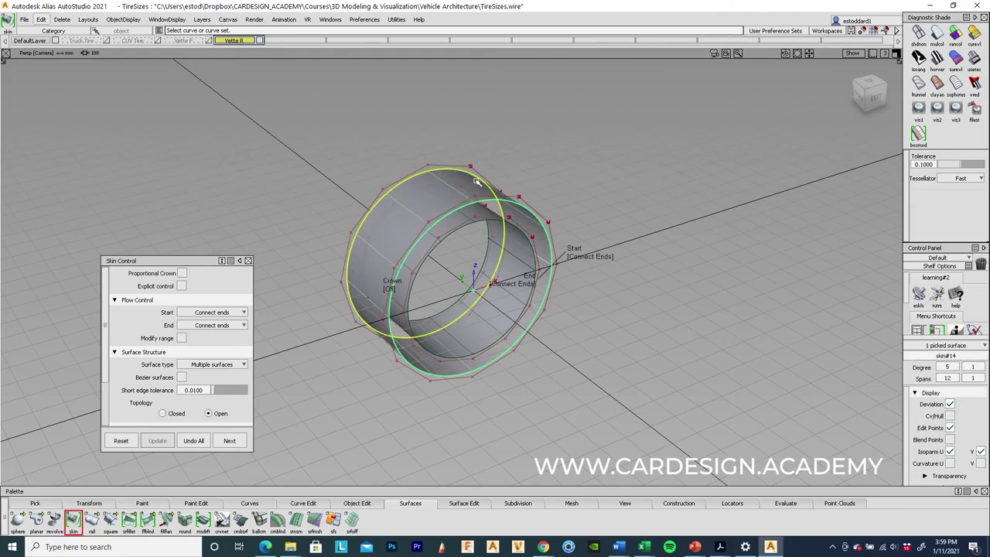
Skin between the inner and outer circles on both sides of the tire to close the sidewalls.
{"action": "left_click", "coordinate": [535, 290]}
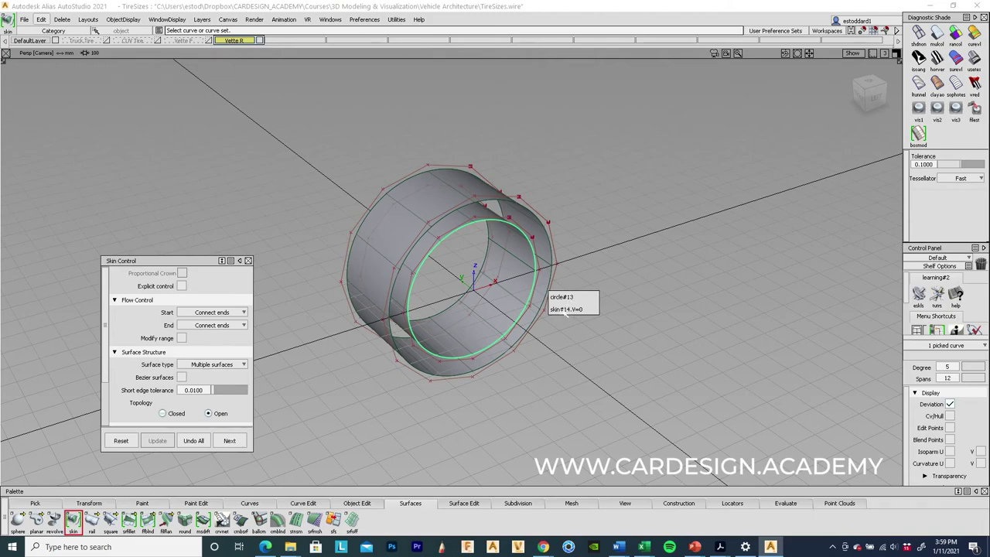
{"action": "left_click", "coordinate": [563, 310]}
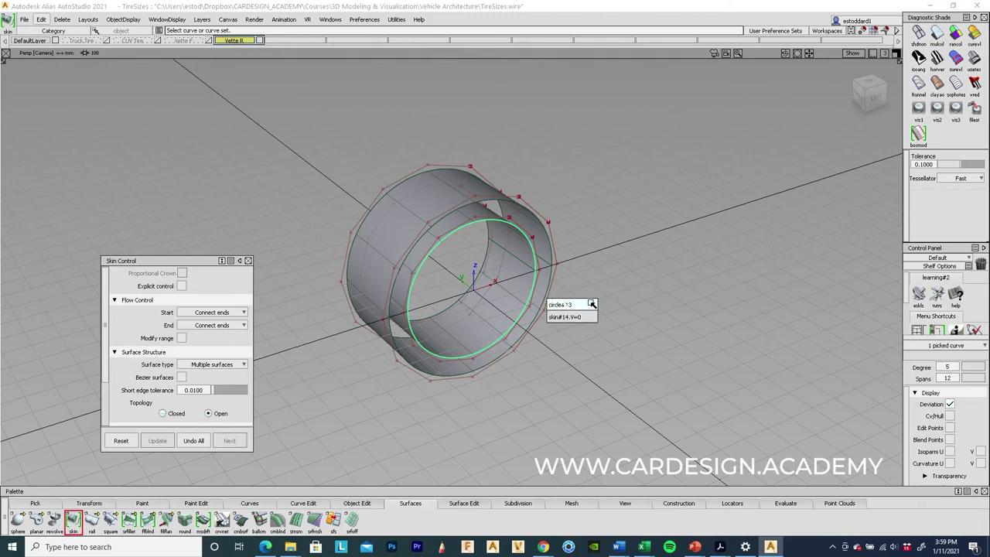
{"action": "left_click", "coordinate": [552, 300]}
{"action": "left_click_drag", "start_coordinate": [554, 303], "coordinate": [504, 287], "text": "alt+shift"}
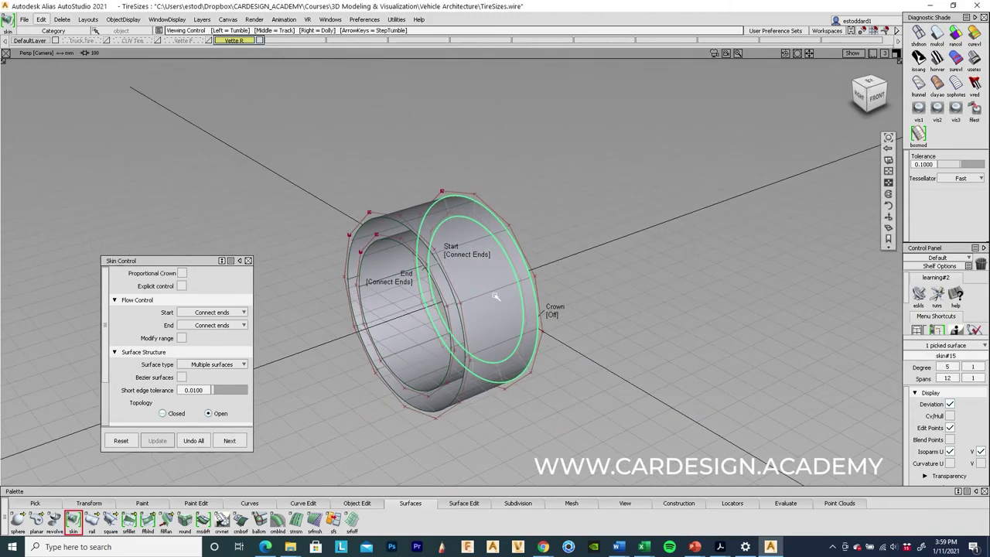
{"action": "left_click", "coordinate": [391, 232]}
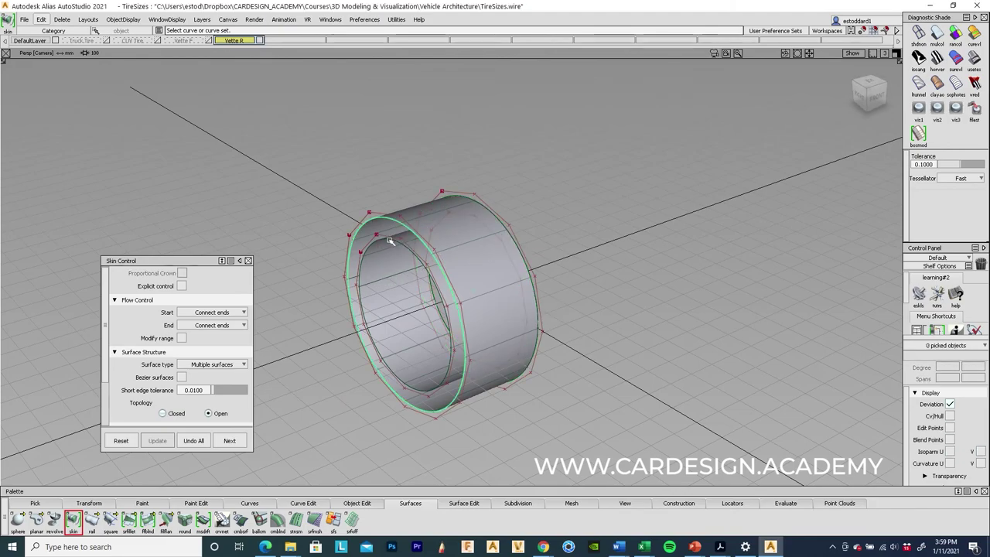
{"action": "left_click", "coordinate": [413, 245]}
Pick all of the rear tire's curves and surfaces and assign them to the Vette R layer.
{"action": "left_click_drag", "start_coordinate": [641, 364], "coordinate": [270, 306], "text": "ctrl+shift"}
{"action": "left_click_drag", "start_coordinate": [500, 334], "coordinate": [437, 203], "text": "ctrl+shift"}
{"action": "left_click_drag", "start_coordinate": [383, 171], "coordinate": [621, 399]}
{"action": "mouse_move", "coordinate": [236, 41]}
{"action": "left_mouse_down"}
{"action": "mouse_move", "coordinate": [252, 62]}
{"action": "mouse_move", "coordinate": [252, 48]}
{"action": "left_mouse_up"}
{"action": "right_click_drag", "start_coordinate": [235, 41], "coordinate": [236, 49]}
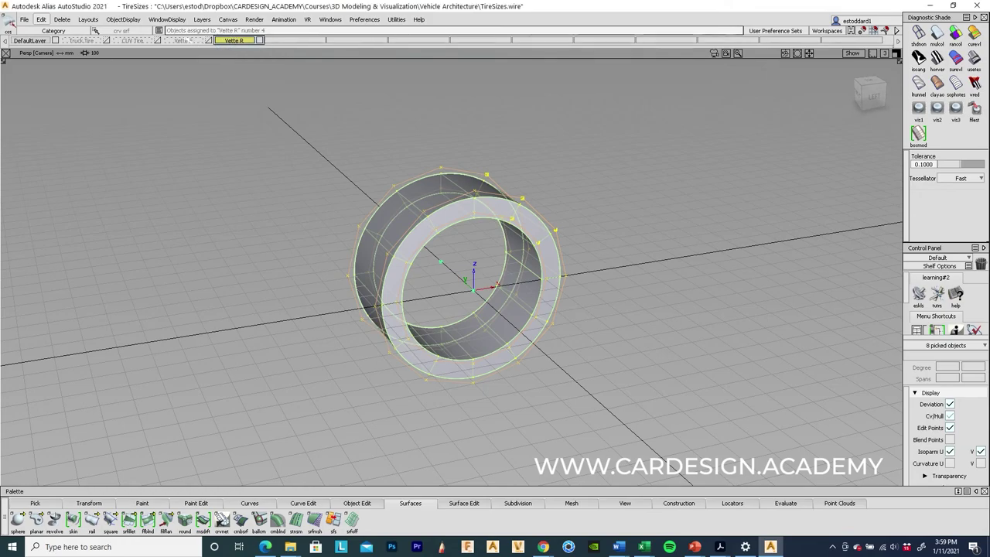
Show the Vette F and Vette R layers alternately to compare the front and rear tire sizes.
{"action": "left_click", "coordinate": [193, 40]}
{"action": "right_click_drag", "start_coordinate": [236, 41], "coordinate": [240, 77]}
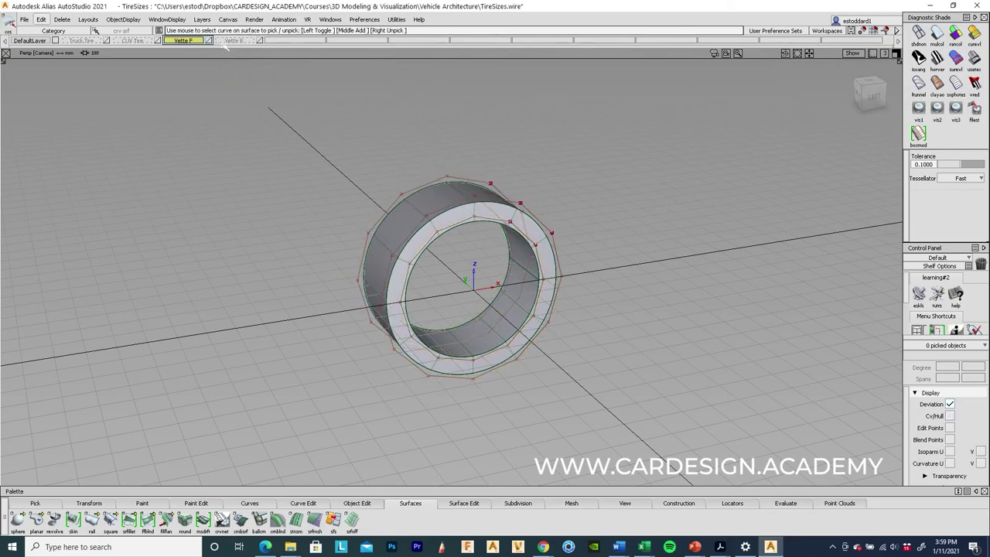
{"action": "left_click", "coordinate": [237, 41]}
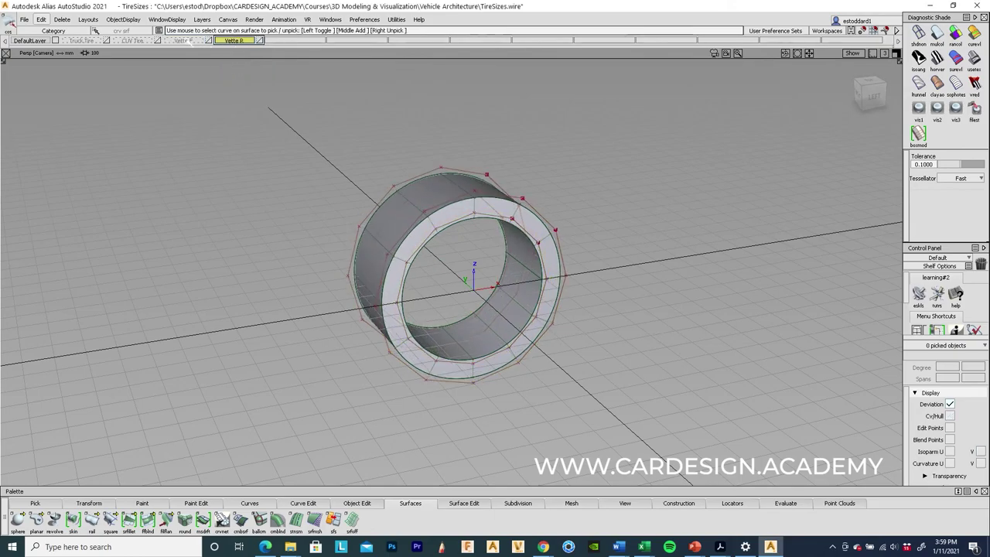
{"action": "left_click", "coordinate": [186, 40]}
{"action": "left_click", "coordinate": [234, 41]}
{"action": "left_click", "coordinate": [186, 40]}
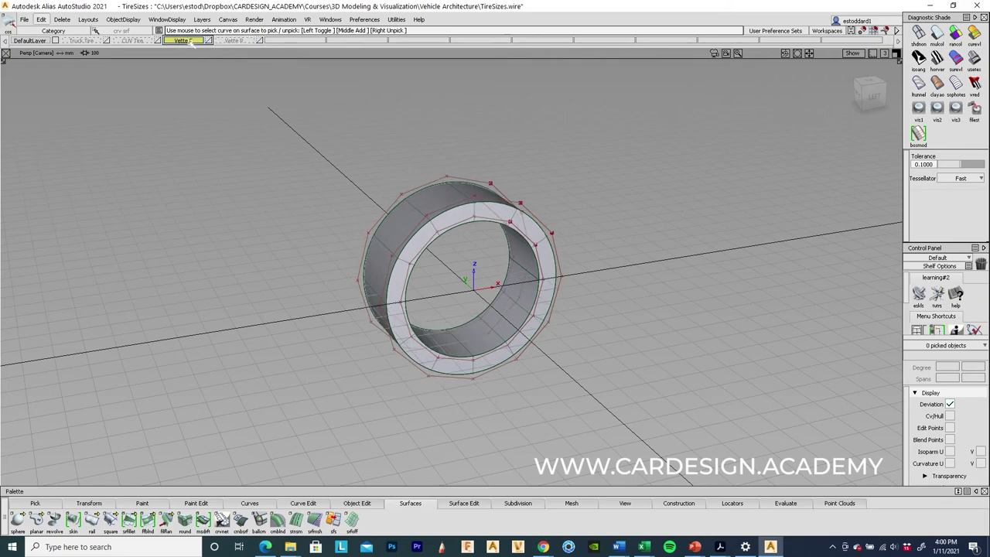
{"action": "left_click", "coordinate": [235, 40]}
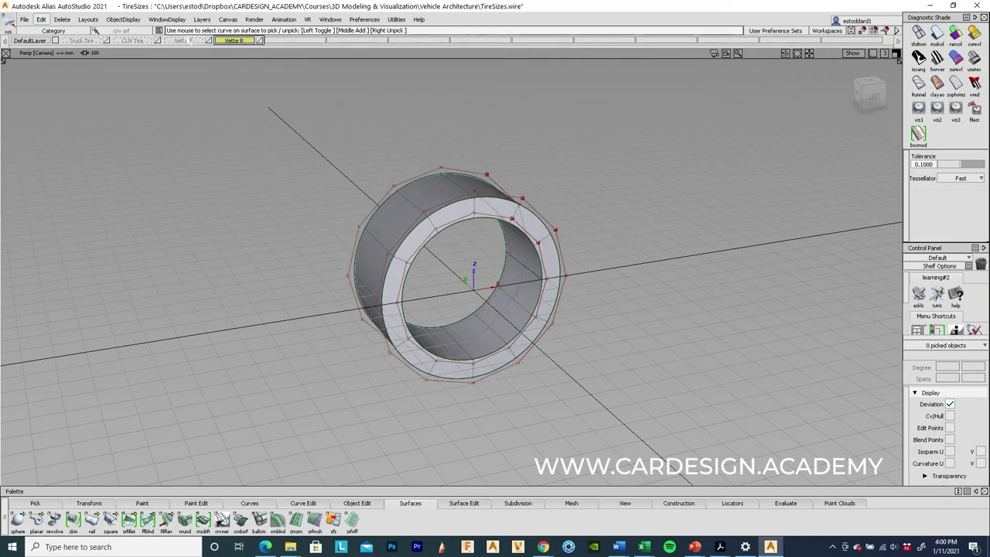
{"action": "left_click", "coordinate": [185, 40]}
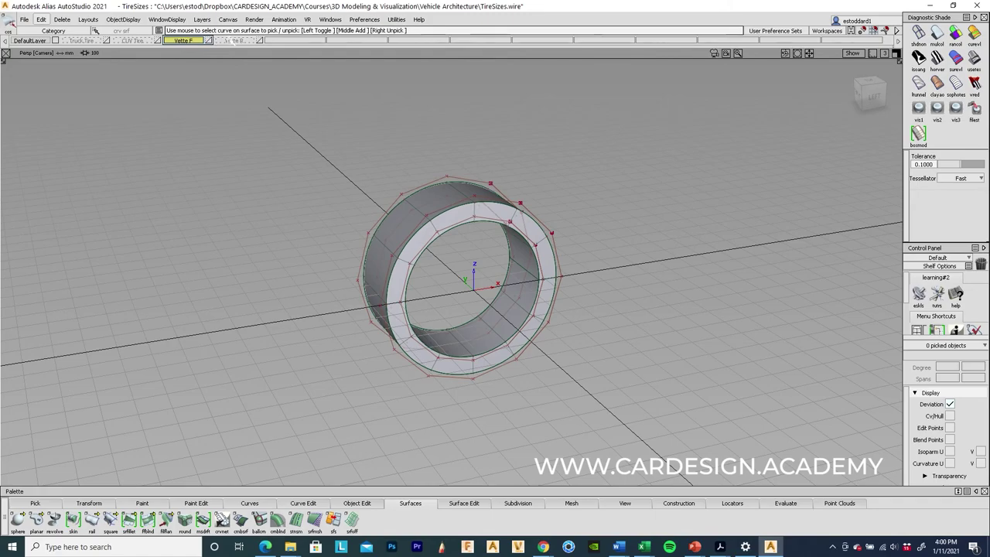
{"action": "left_click", "coordinate": [234, 40]}
{"action": "left_click", "coordinate": [185, 40]}
{"action": "left_click", "coordinate": [234, 40]}
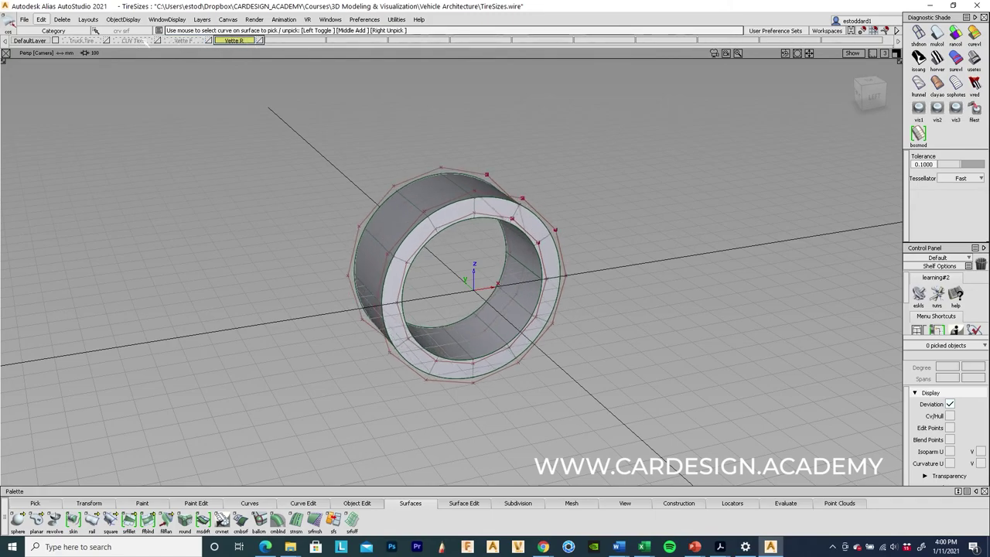
Alternate between the CUV Tire and Vette R layers to compare those two tires.
{"action": "left_click", "coordinate": [133, 40]}
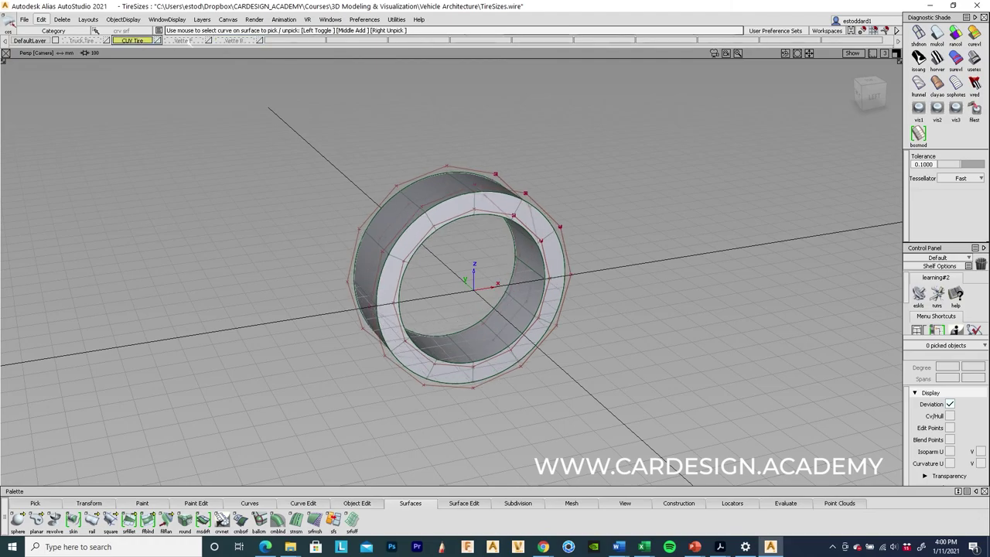
{"action": "left_click", "coordinate": [233, 40]}
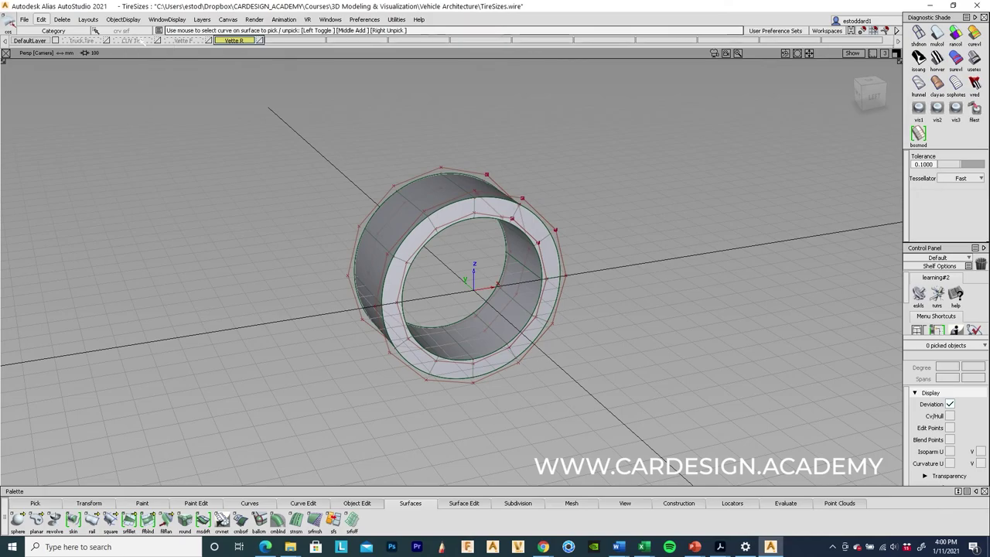
{"action": "left_click", "coordinate": [133, 40]}
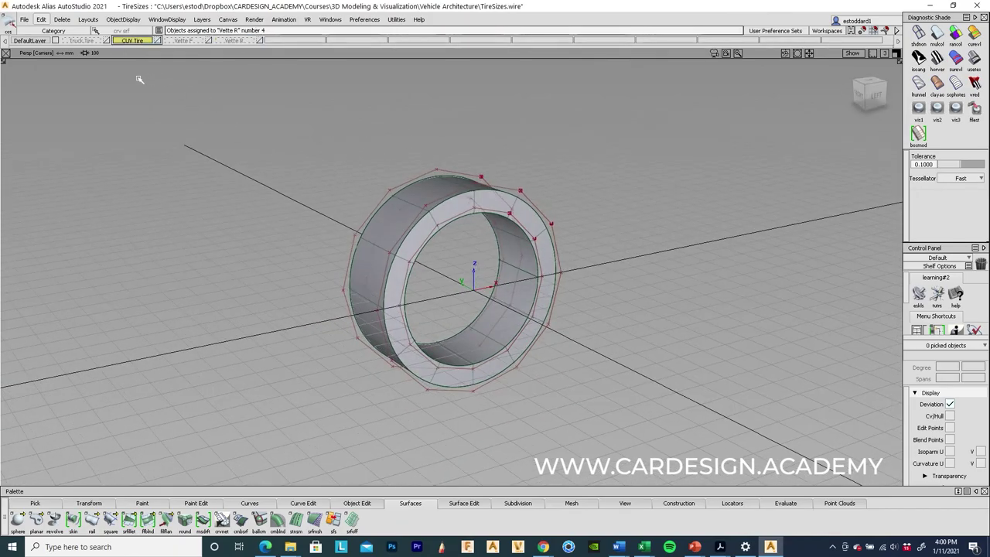
Show the Truck Tire layer and then the Vette F layer, examining each tire's width and sidewall height.
{"action": "left_click", "coordinate": [81, 40]}
{"action": "left_click_drag", "start_coordinate": [649, 166], "coordinate": [744, 150], "text": "alt+shift"}
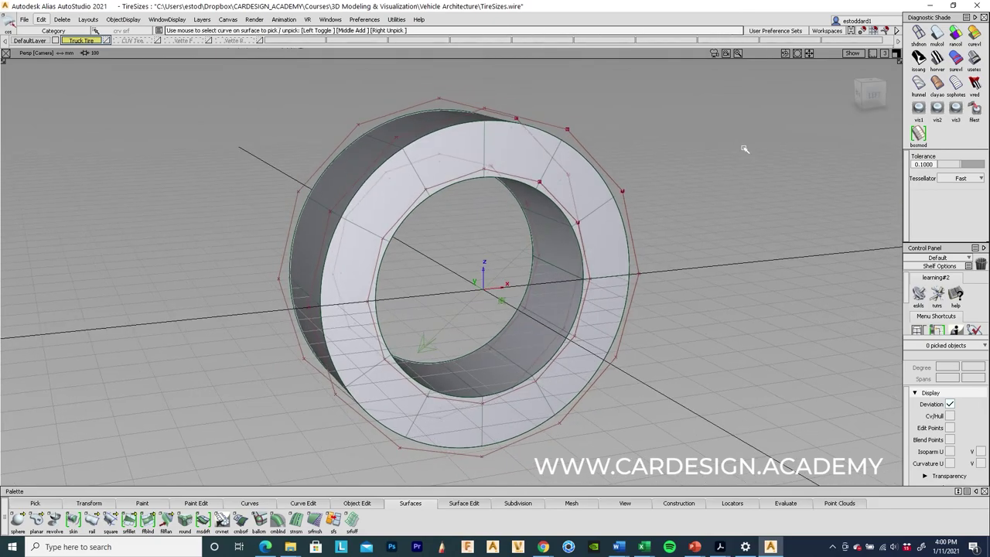
{"action": "left_click_drag", "start_coordinate": [183, 177], "coordinate": [238, 228], "text": "alt+shift"}
{"action": "mouse_move", "coordinate": [254, 168]}
{"action": "middle_mouse_down", "text": "alt+shift"}
{"action": "mouse_move", "coordinate": [252, 186]}
{"action": "mouse_move", "coordinate": [248, 178]}
{"action": "middle_mouse_up", "text": "alt+shift"}
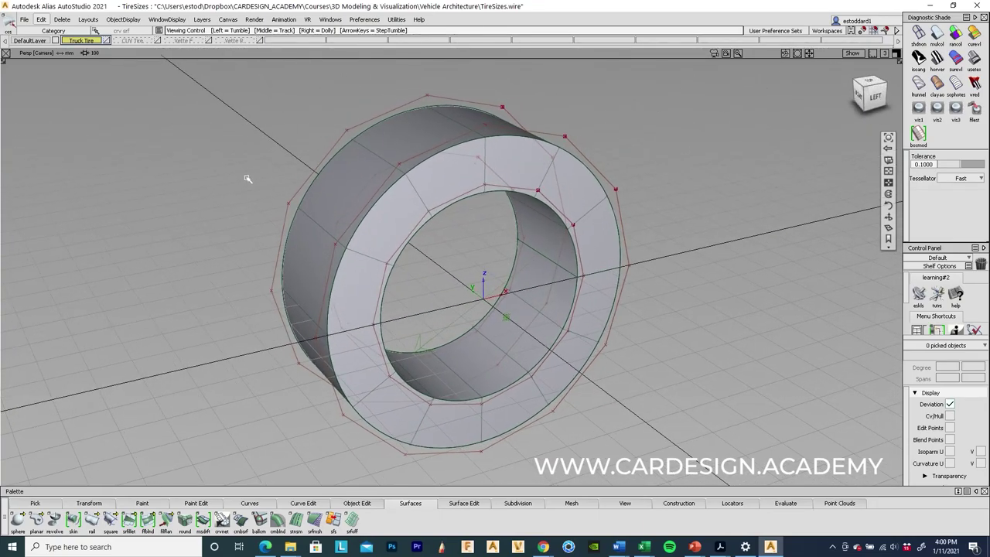
{"action": "right_click_drag", "start_coordinate": [248, 178], "coordinate": [268, 167], "text": "alt+shift"}
{"action": "left_click", "coordinate": [183, 40]}
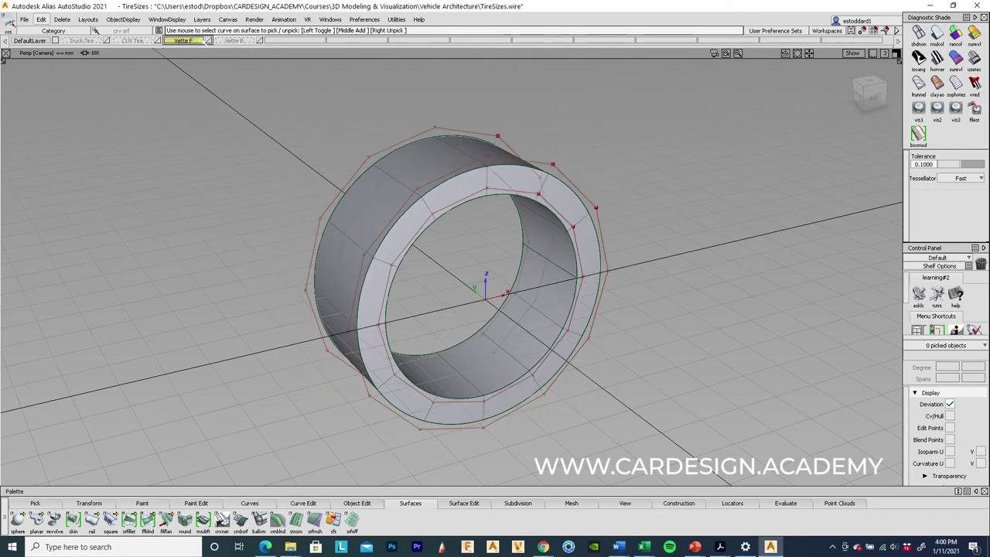
{"action": "left_click_drag", "start_coordinate": [693, 410], "coordinate": [649, 406], "text": "alt+shift"}
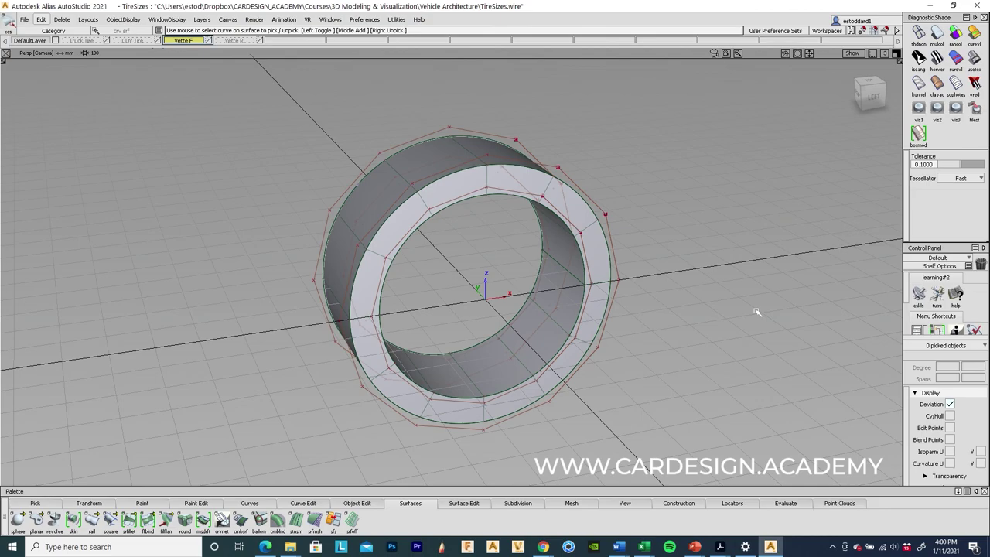
{"action": "right_click_drag", "start_coordinate": [712, 401], "coordinate": [714, 332], "text": "alt+shift"}
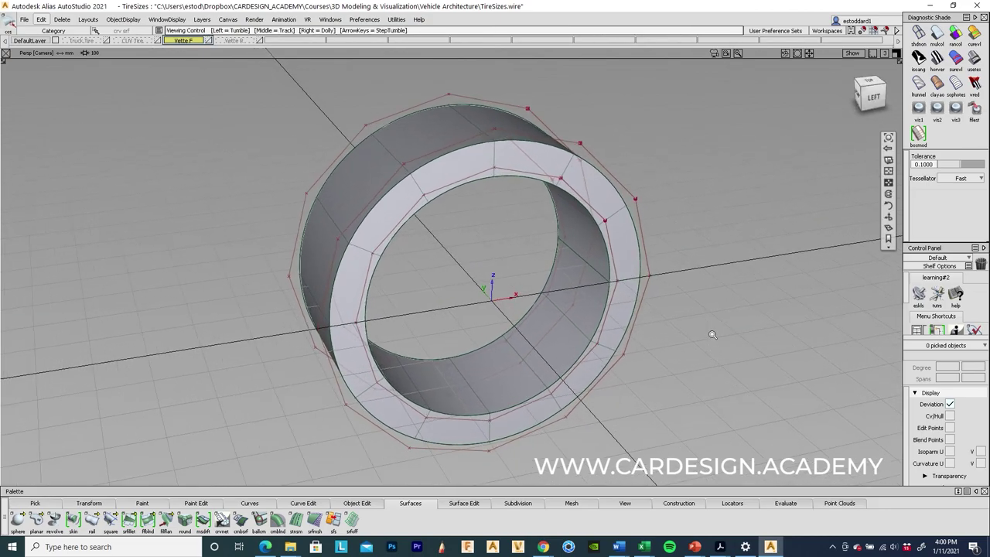